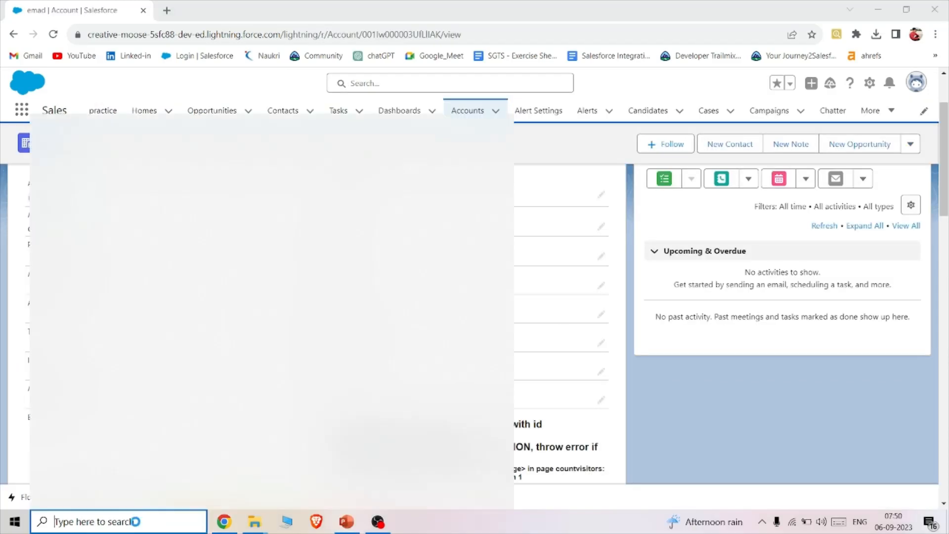
- Open Excel with a blank workbook and widen columns A to D
key("super+s")
type("ex")
key("Escape")
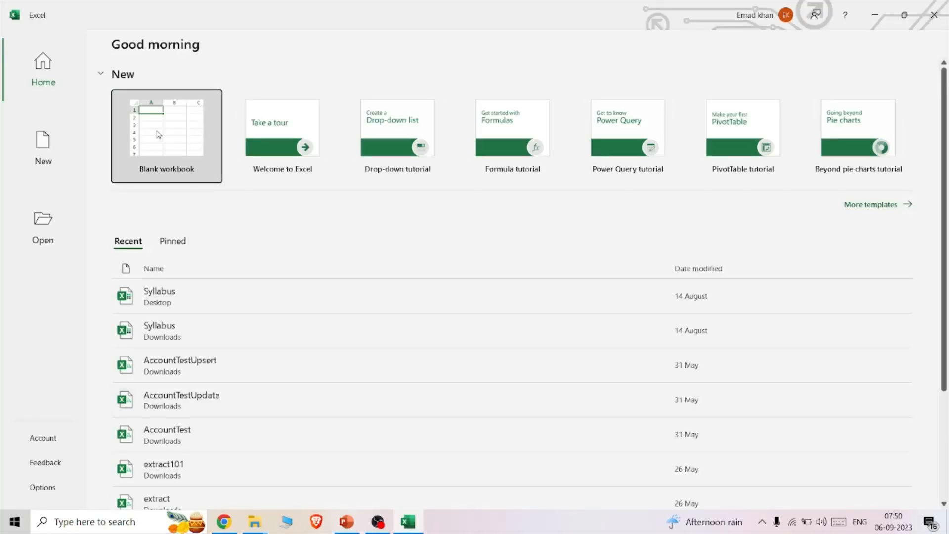
left_click(158, 135)
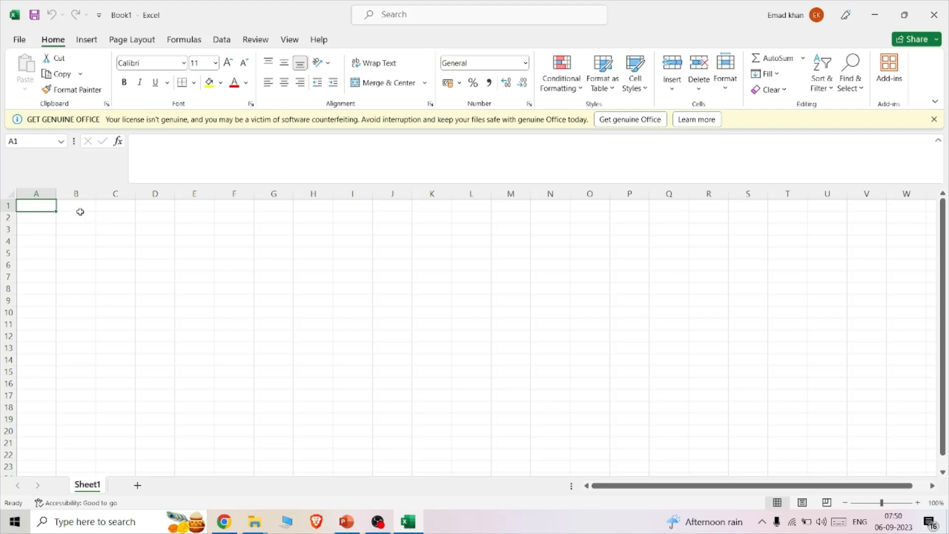
left_click_drag(57, 192, 272, 201)
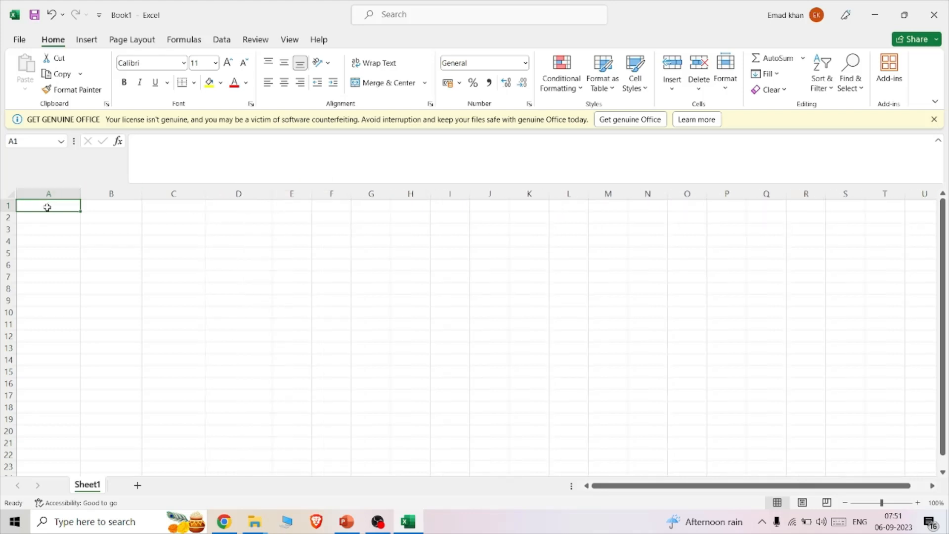
- Switch to Salesforce in Chrome and open the Account object's Fields & Relationships list in Object Manager
left_click(224, 521)
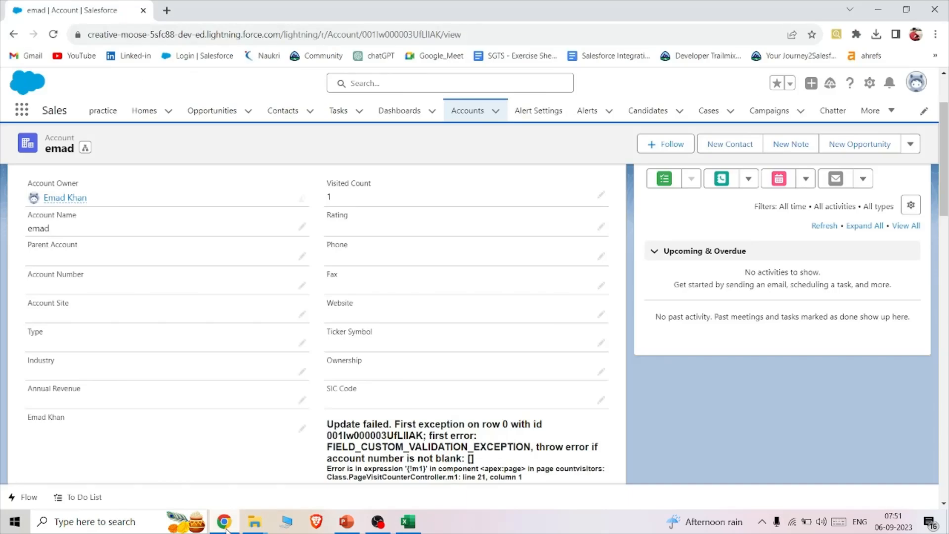
left_click(870, 82)
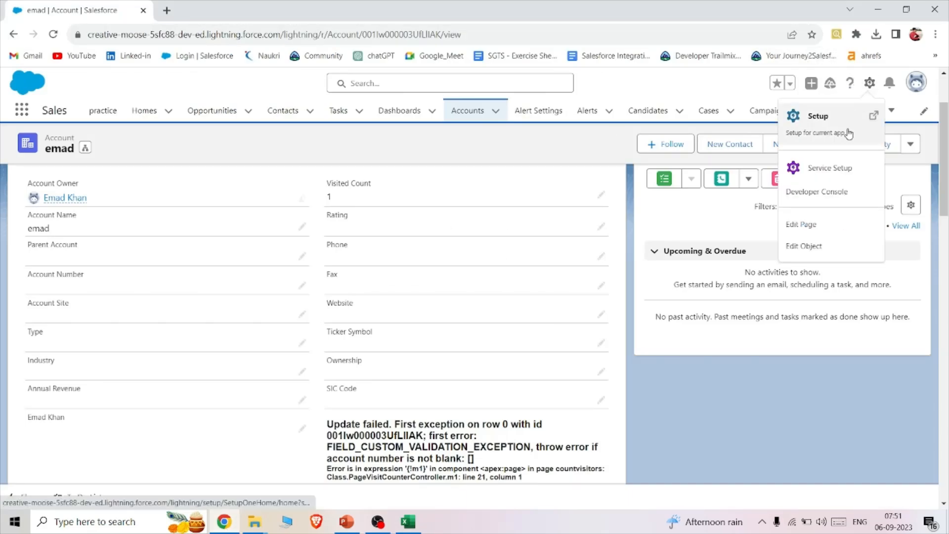
left_click(824, 243)
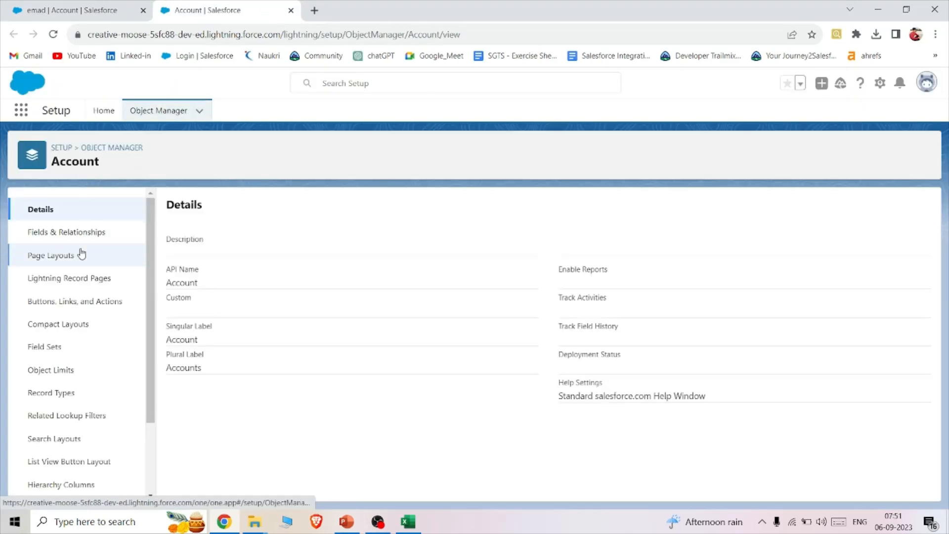
left_click(81, 254)
left_click(71, 232)
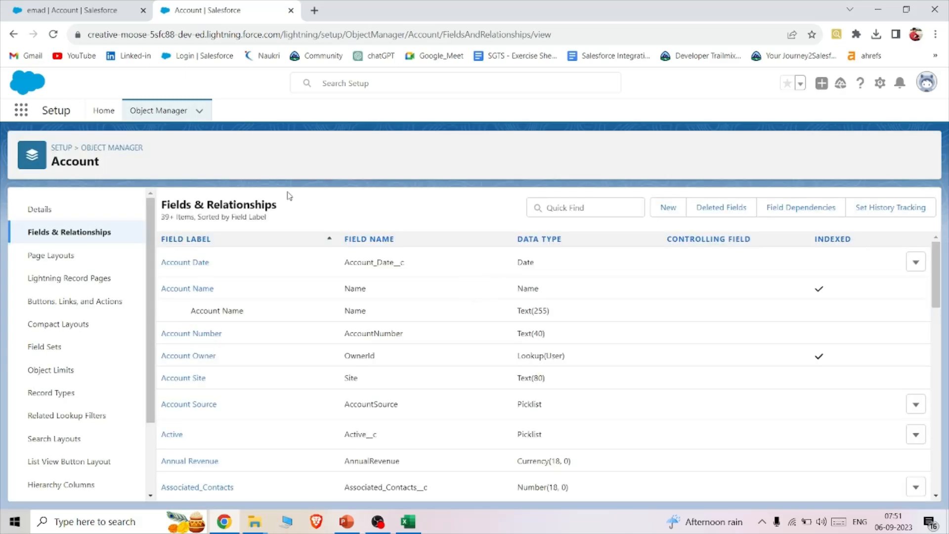
- Switch to the Excel workbook and enter the headers Name in A1 and Phone in B1
left_click(401, 526)
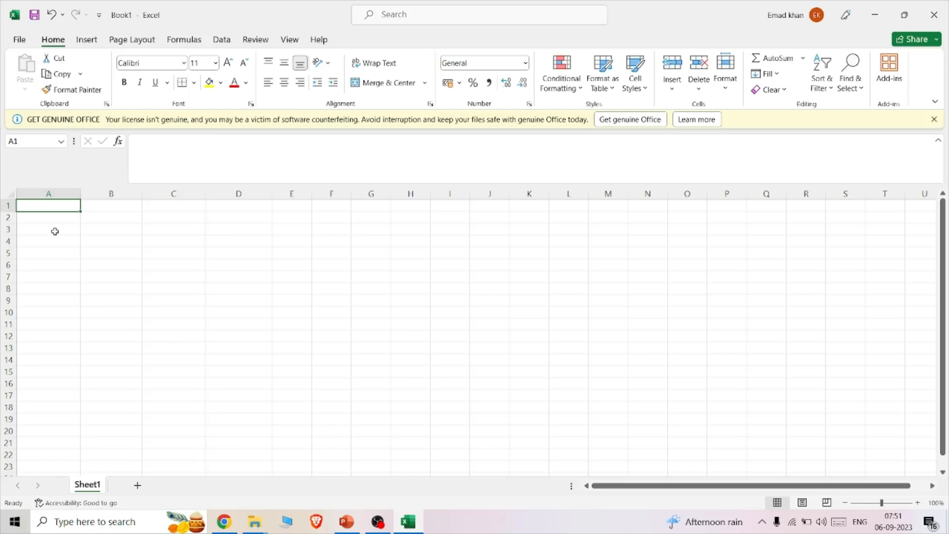
type("Na")
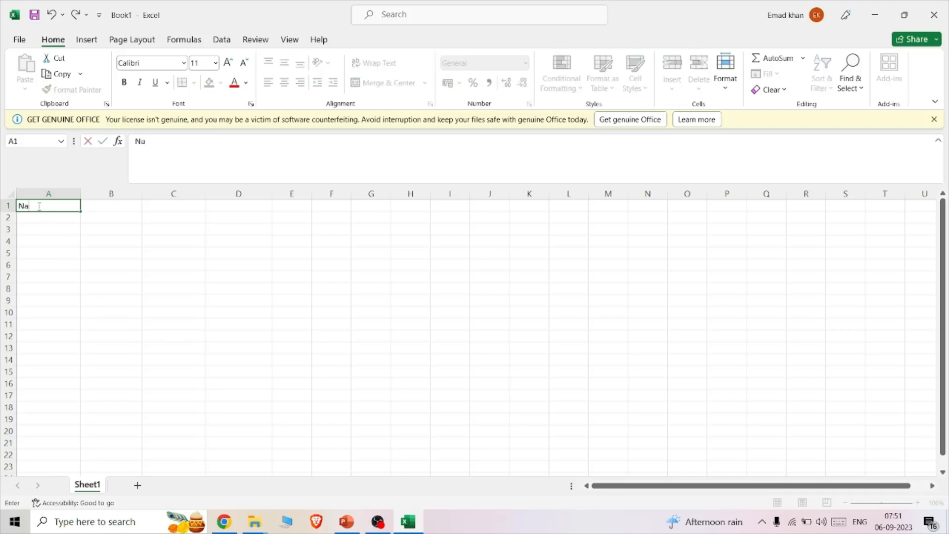
type("me")
left_click(131, 206)
type("Phone")
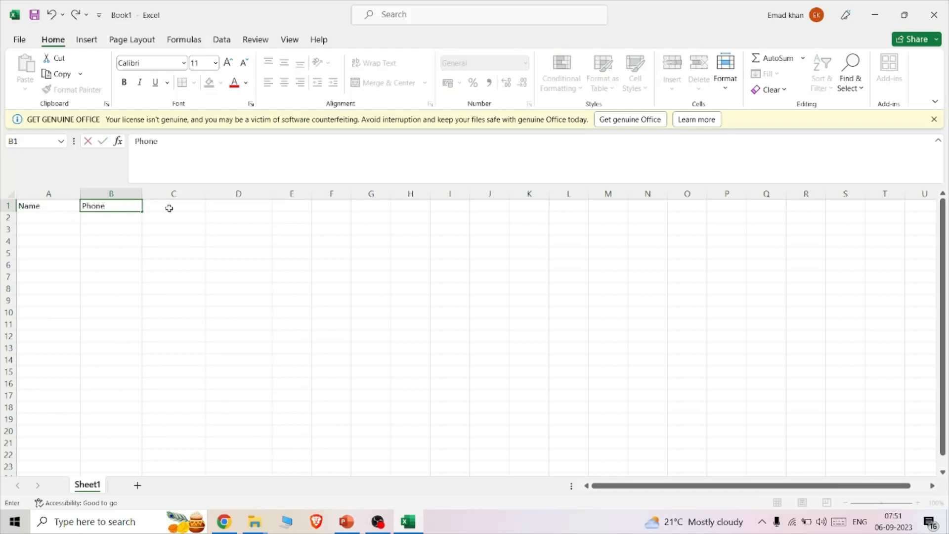
left_click(171, 207)
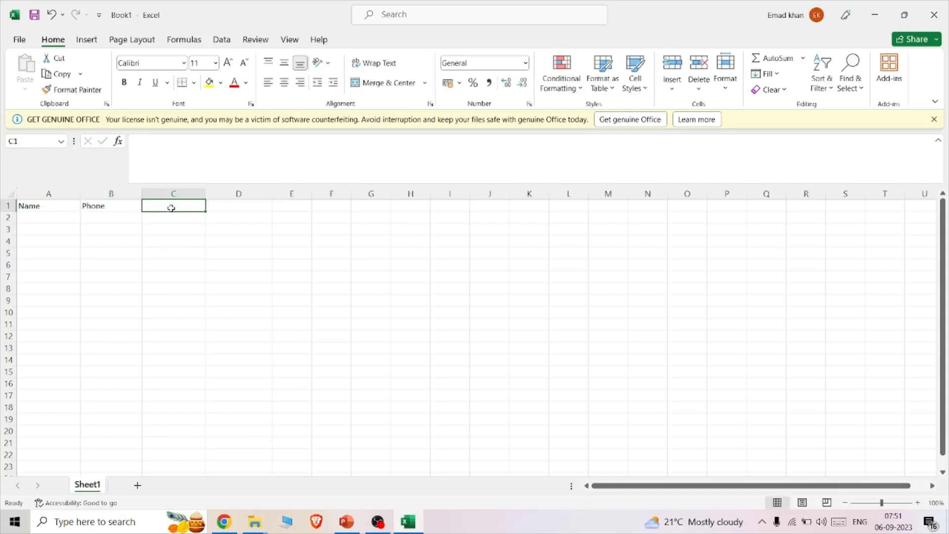
- Switch to Salesforce, examine the field names in the Account field list, and search the fields for "des"
mouse_move(222, 522)
left_click(224, 470)
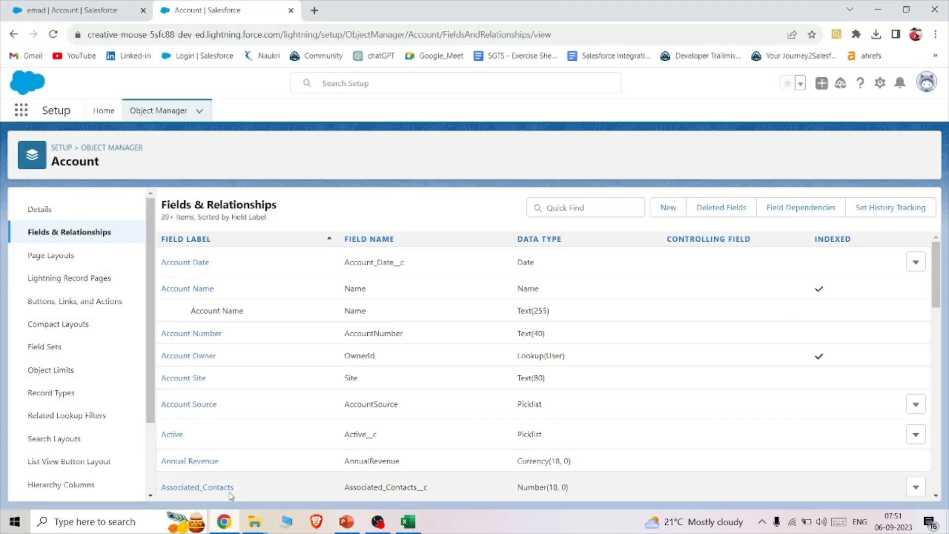
scroll(383, 310, "down", 3)
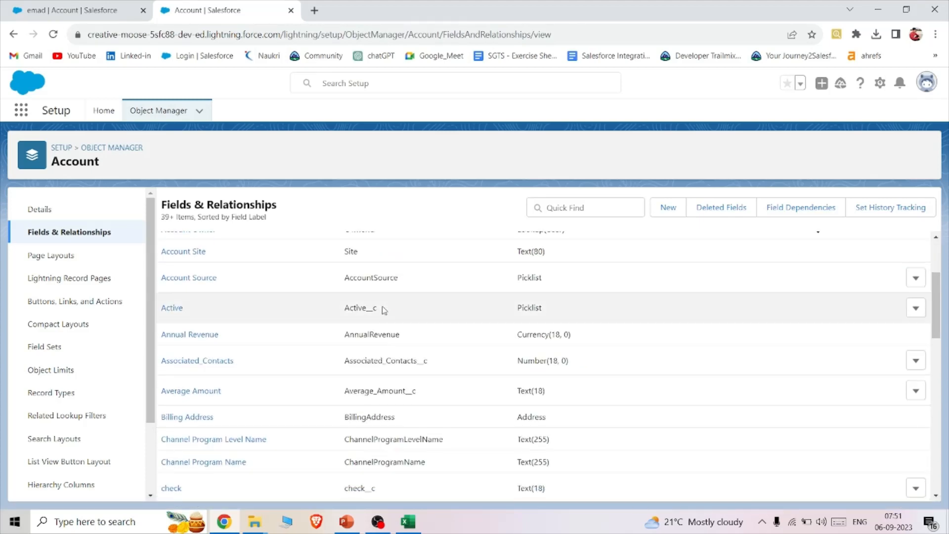
left_click_drag(383, 310, 348, 308)
scroll(395, 314, "down", 6)
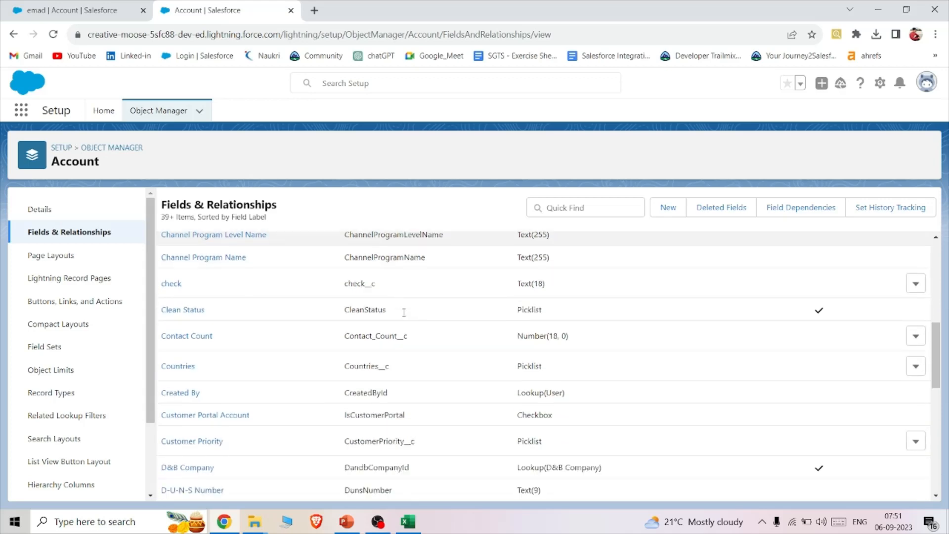
scroll(404, 312, "down", 3)
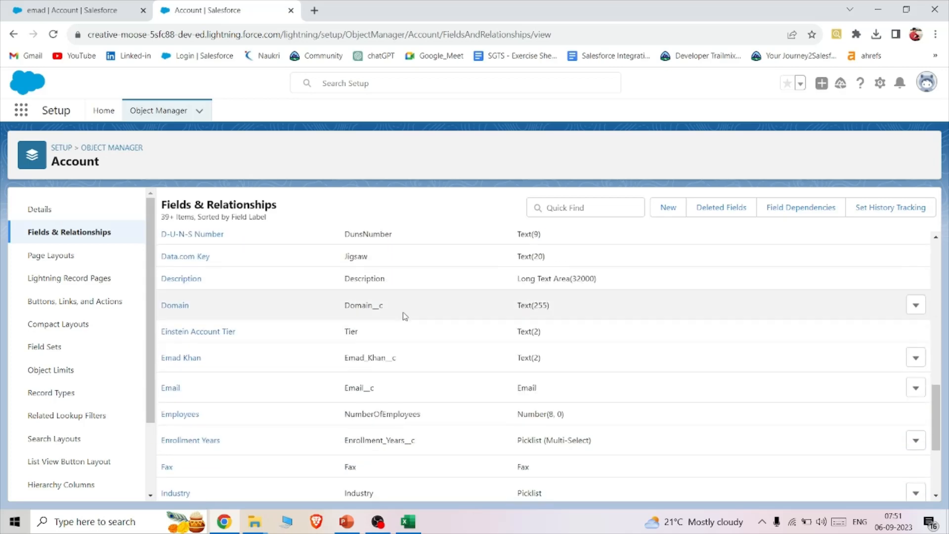
scroll(399, 358, "down", 6)
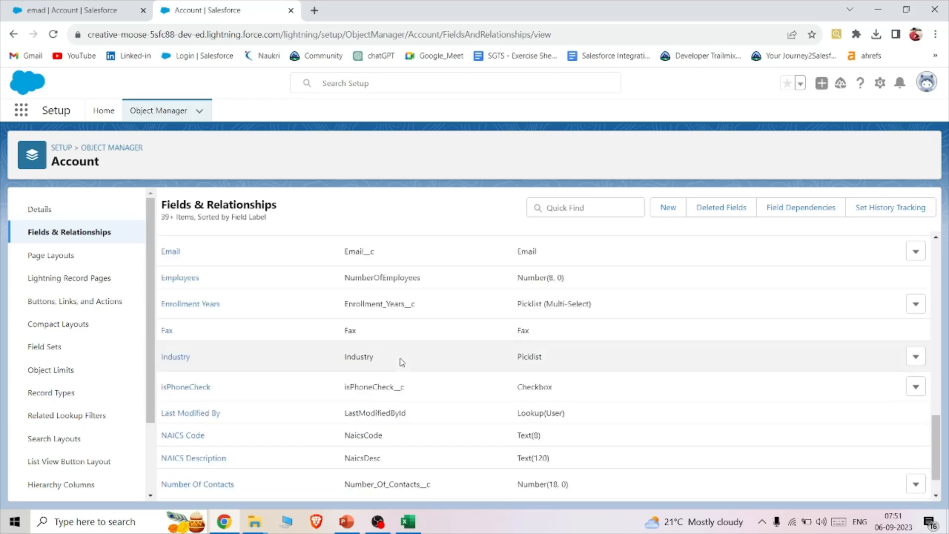
scroll(401, 362, "down", 3)
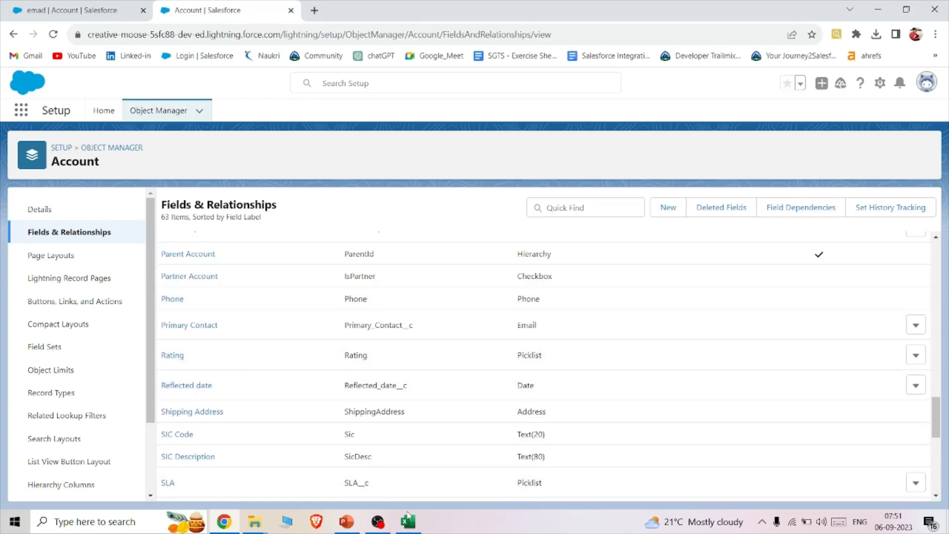
left_click(604, 203)
type("des")
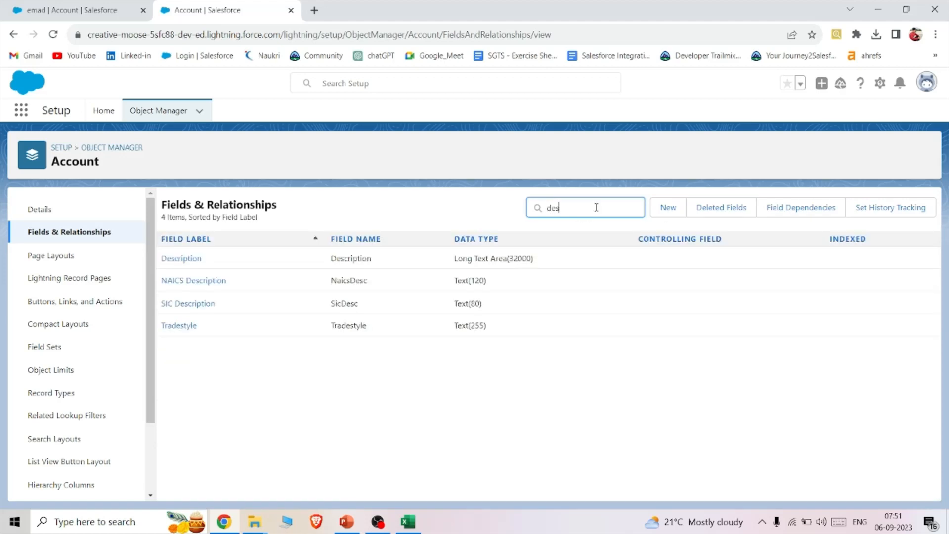
- Search the Salesforce Account fields for "act" and enter the API name Active__c as the header in Excel cell C1
left_click(408, 526)
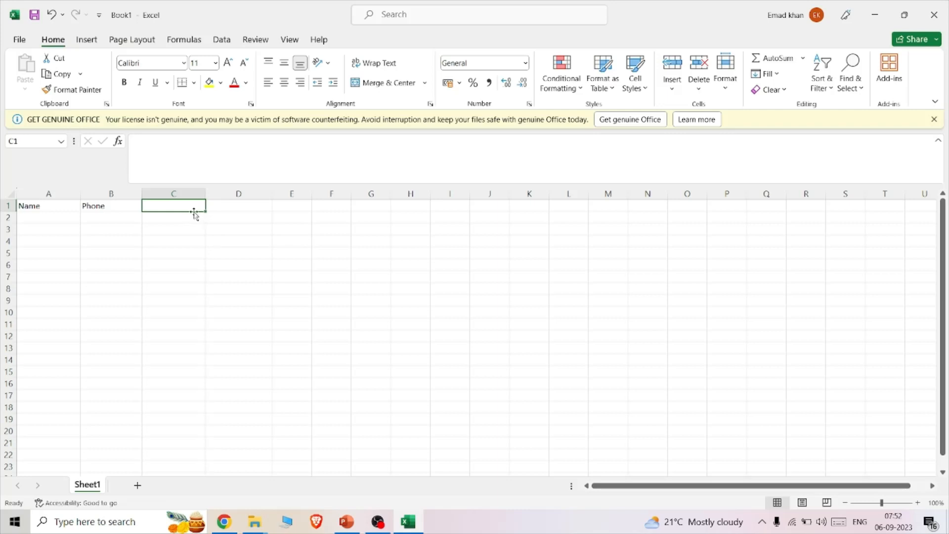
type("A")
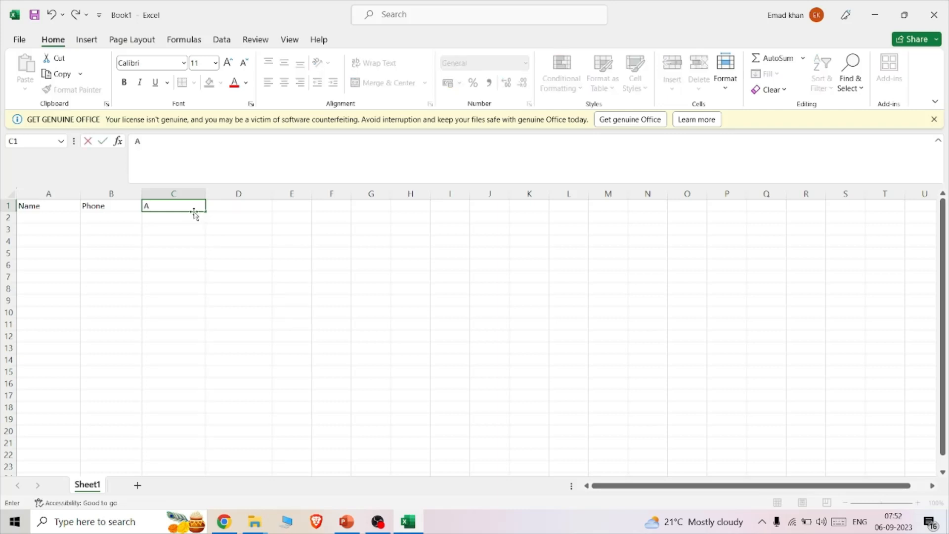
left_click(224, 521)
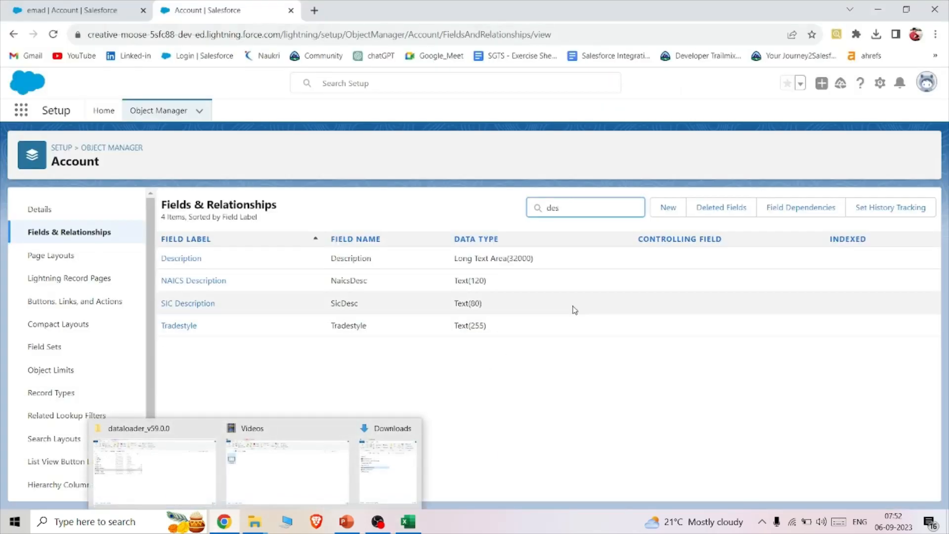
key("BackSpace")
key("BackSpace")
key("BackSpace")
type("act")
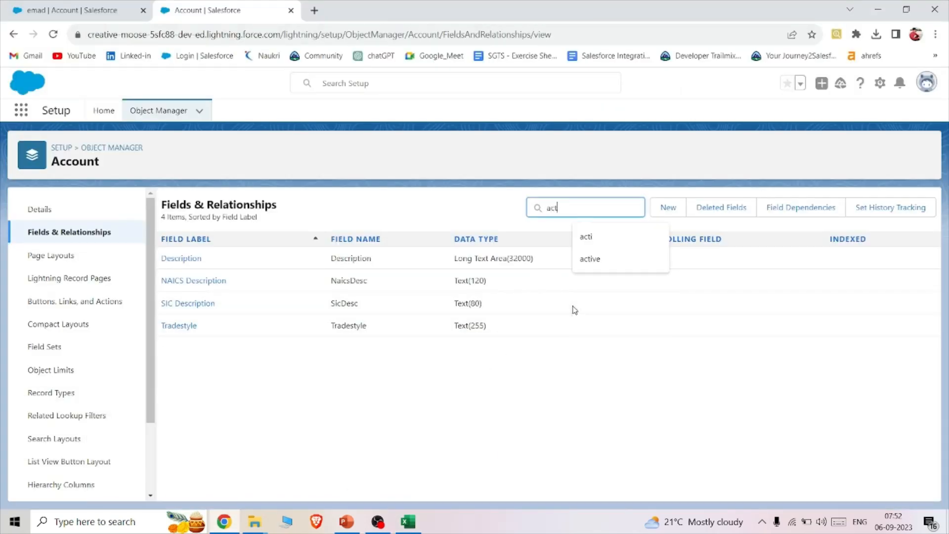
left_click(346, 262)
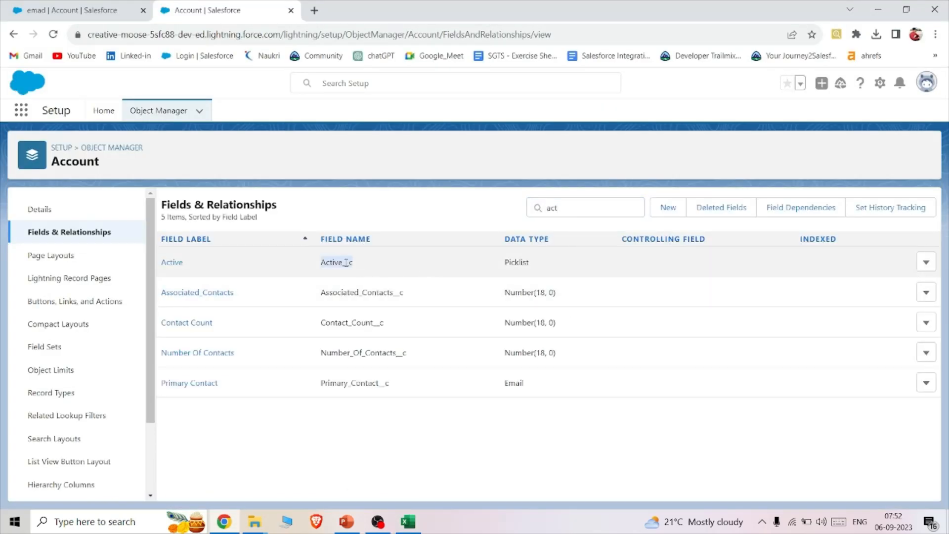
left_click(414, 517)
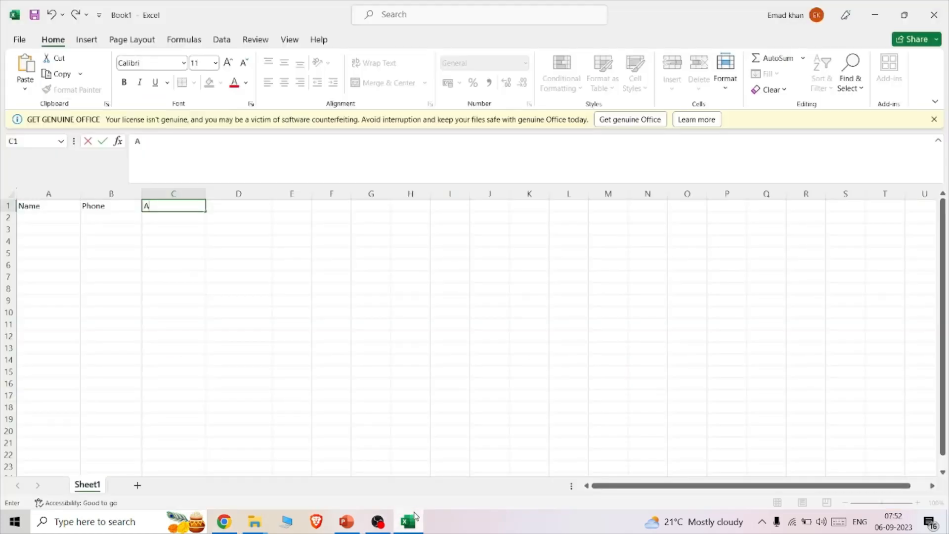
type("ctive__c")
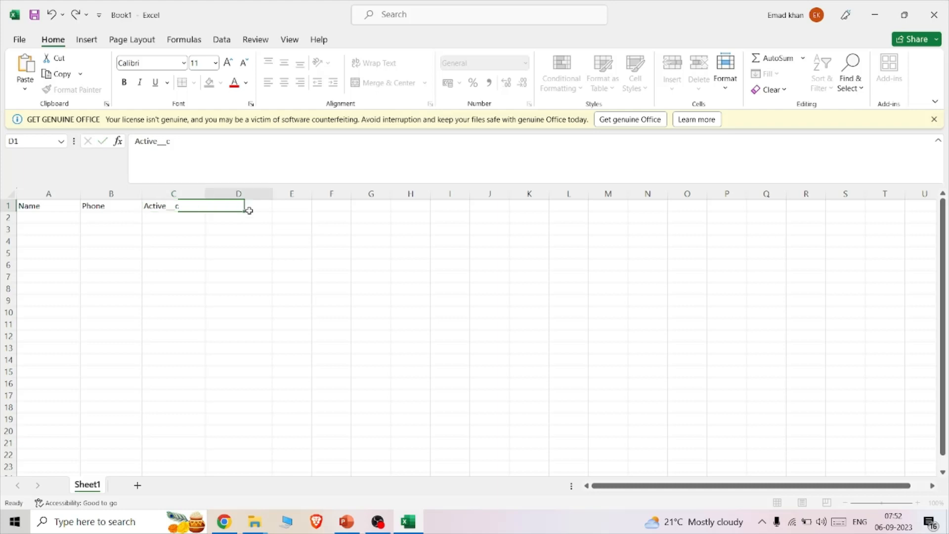
- Enter the header Description in cell D1
left_click(249, 212)
type("Description")
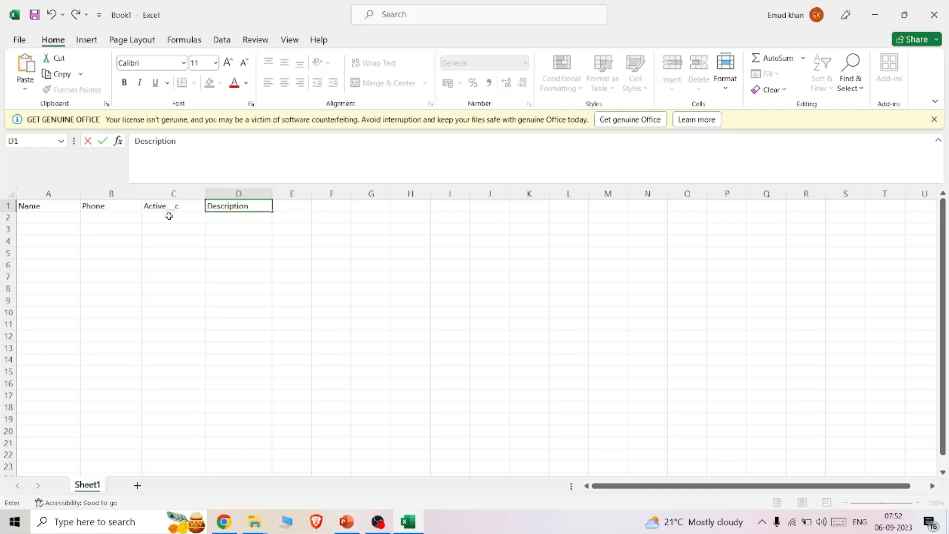
- Fill the Name column with three sample account names in cells A2 to A4
left_click(44, 220)
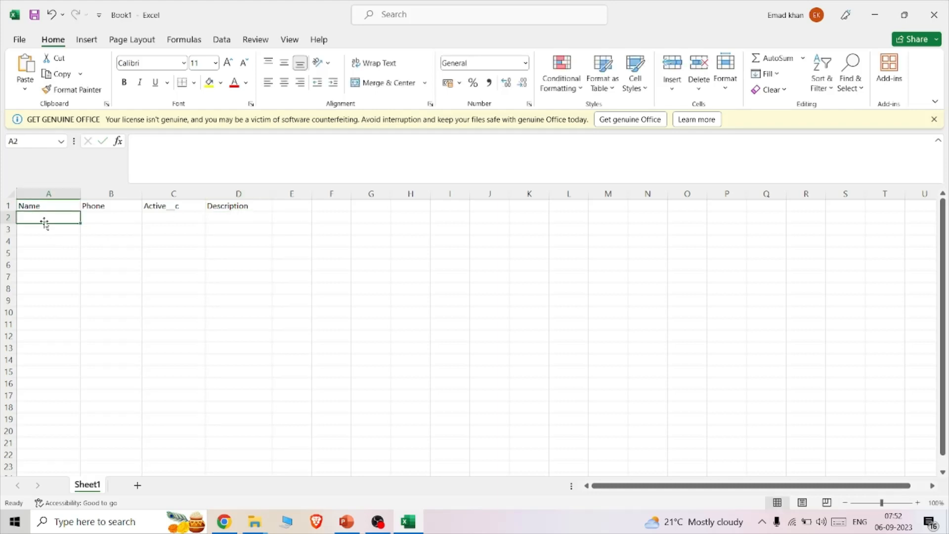
type("Mark")
left_click(45, 230)
type("Joe")
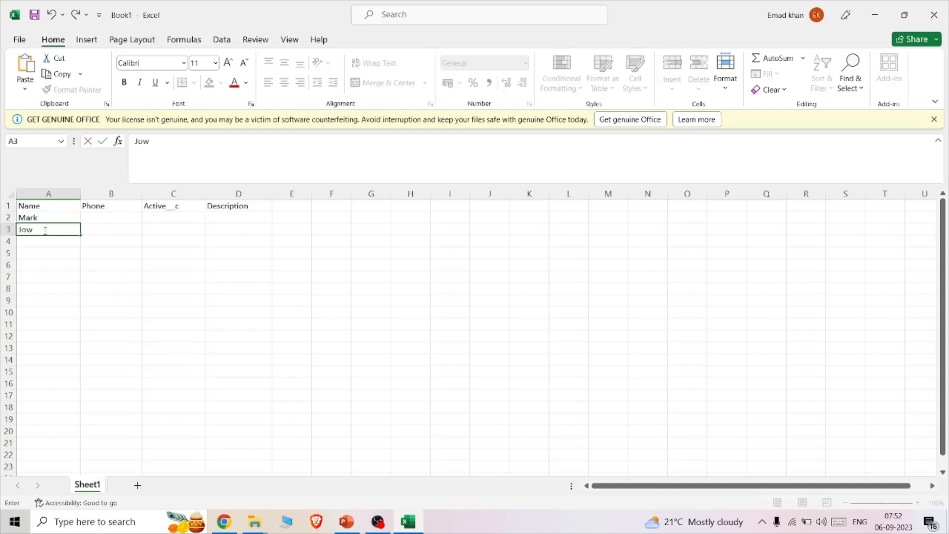
key("Return")
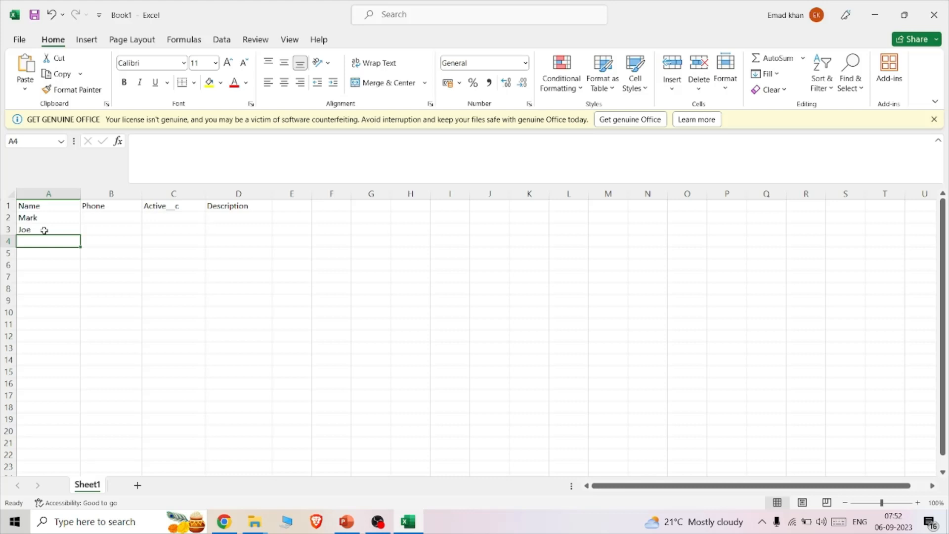
type("Harry")
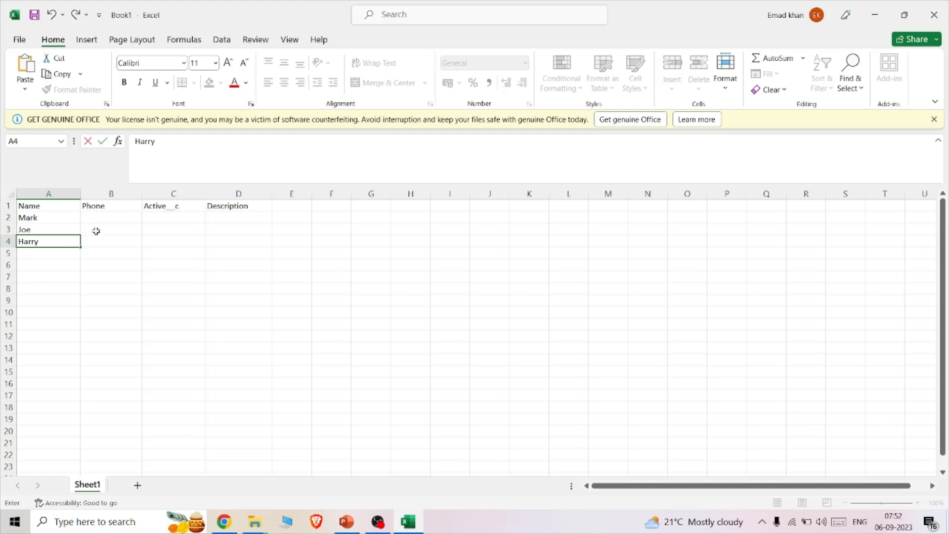
- Fill the Phone column with a sample phone number for each of the three accounts in B2 to B4
left_click(114, 216)
type("1234")
left_click(109, 237)
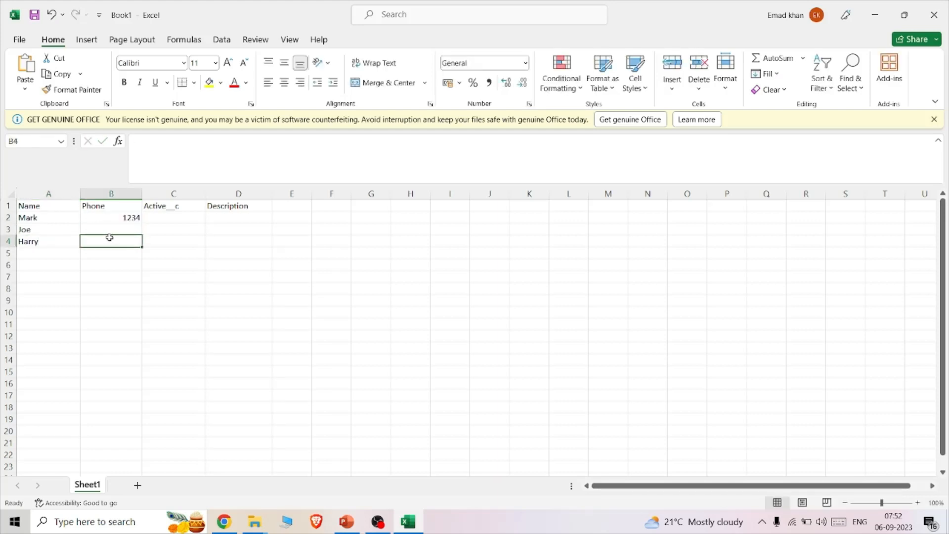
type("77777")
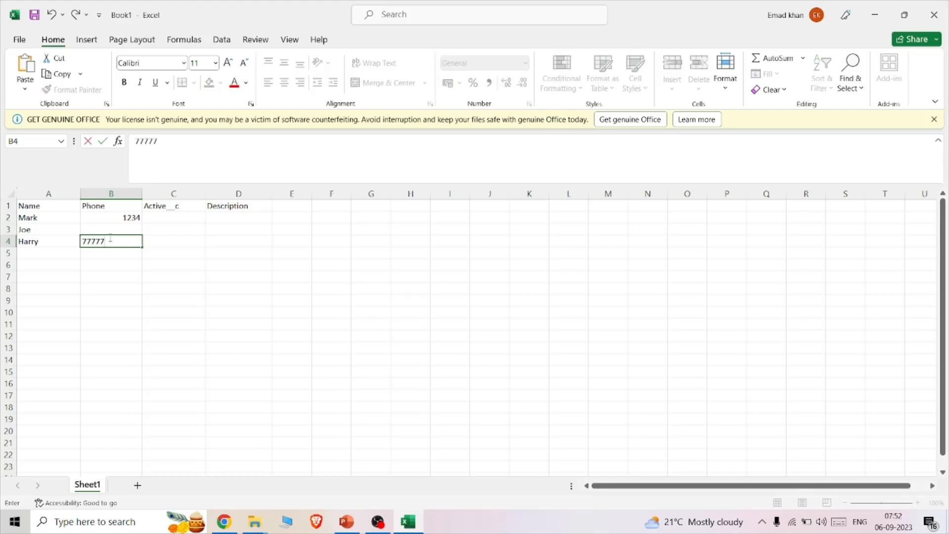
left_click(99, 227)
type("5555")
- Fill the Active__c column with Yes in C2, No in C3 and Yes in C4
left_click(158, 216)
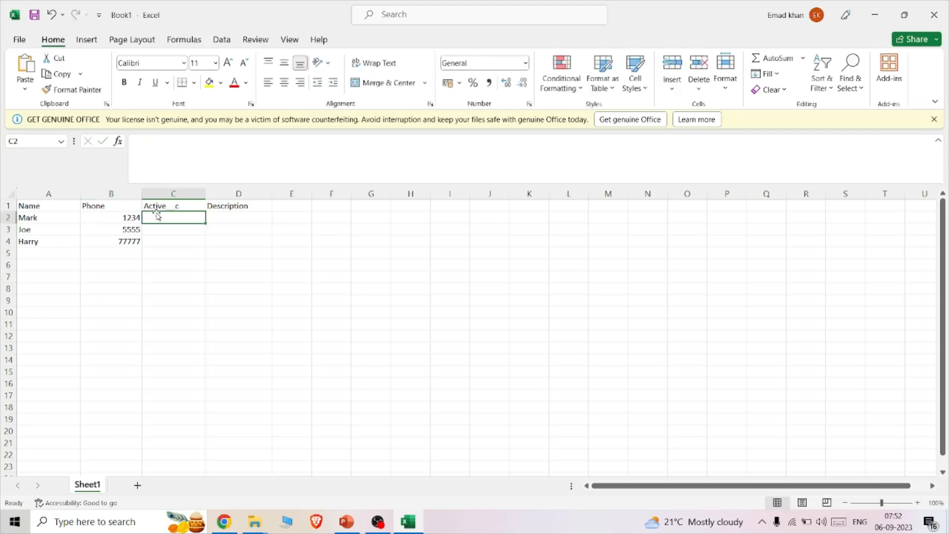
type("Yes")
left_click(161, 232)
type("No")
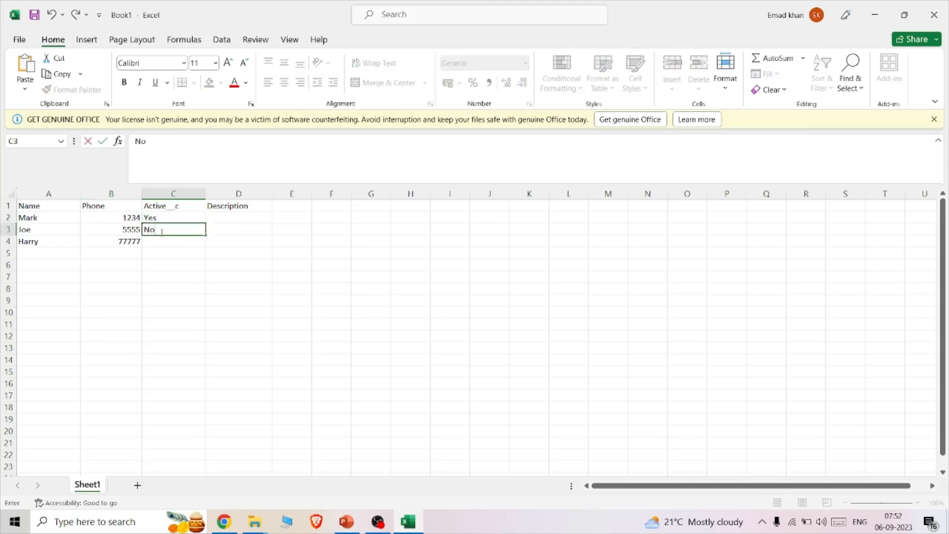
key("Return")
type("Yes")
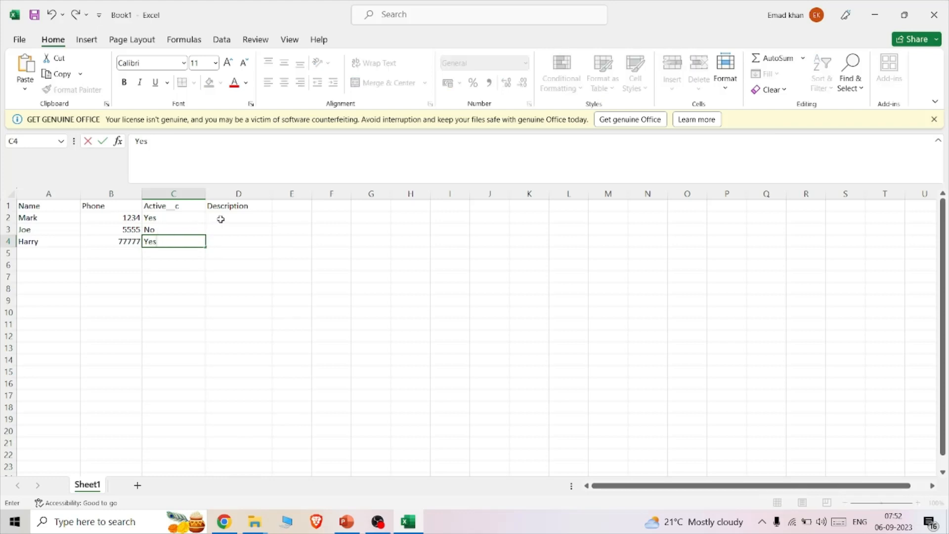
- Fill the Description column with the text Insert for all three accounts in cells D2 to D4
left_click(221, 219)
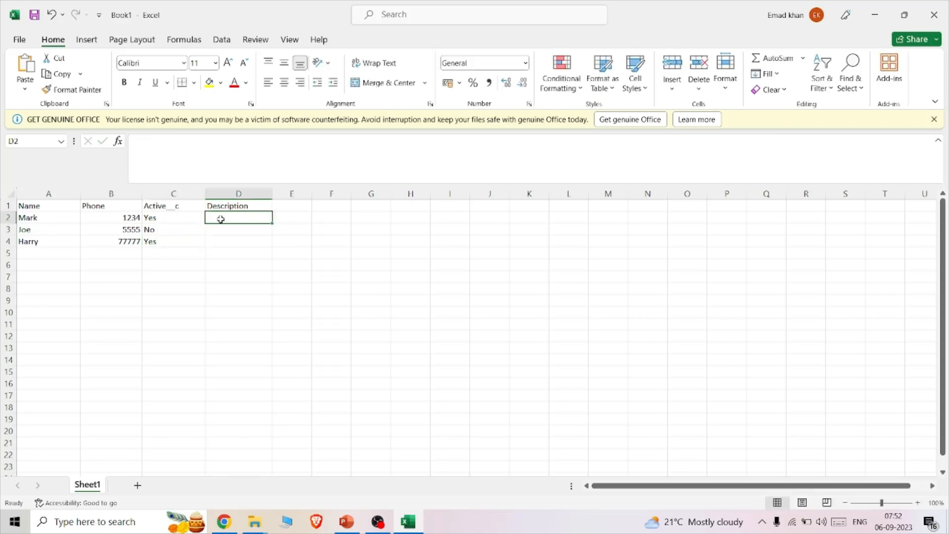
type("Inserted fro")
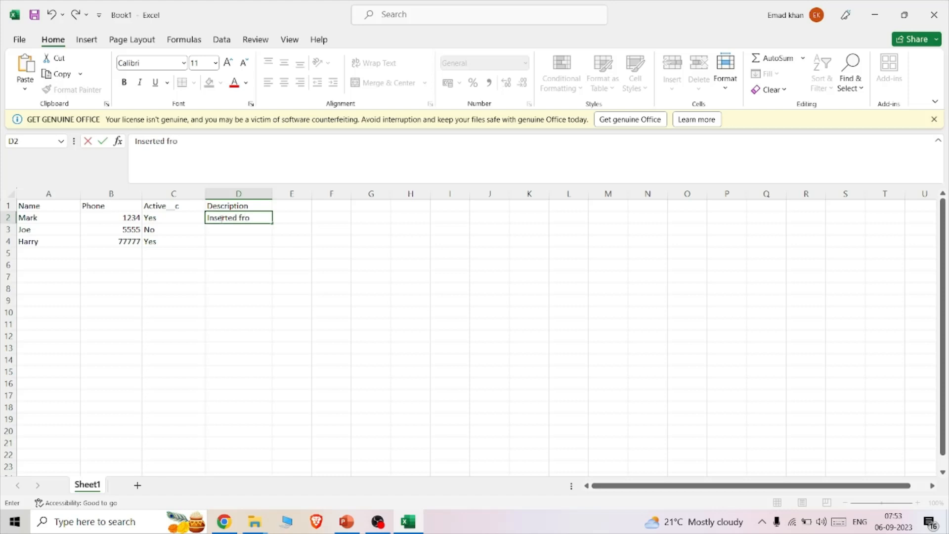
type("m")
key("BackSpace")
key("BackSpace")
key("BackSpace")
key("BackSpace")
key("BackSpace")
key("BackSpace")
left_click(231, 228)
type("Insert")
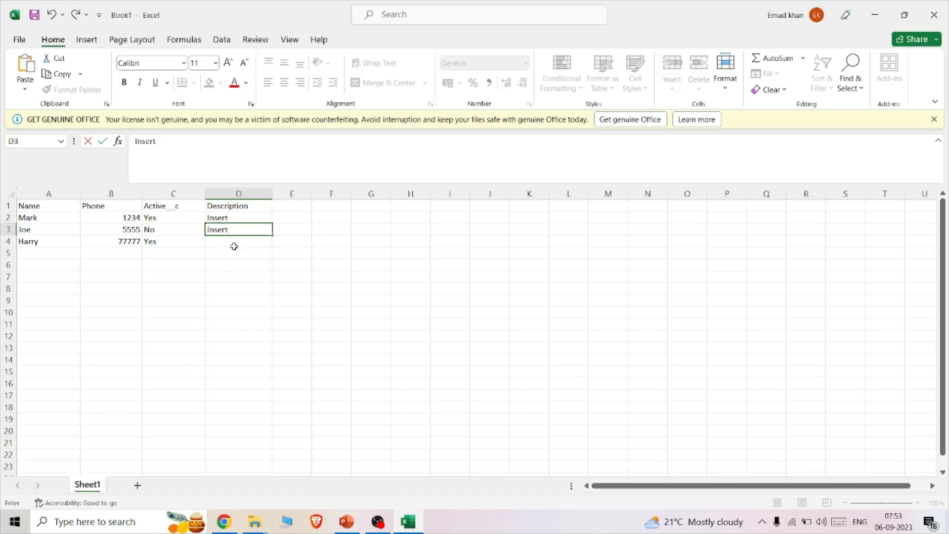
left_click(234, 246)
type("Insert")
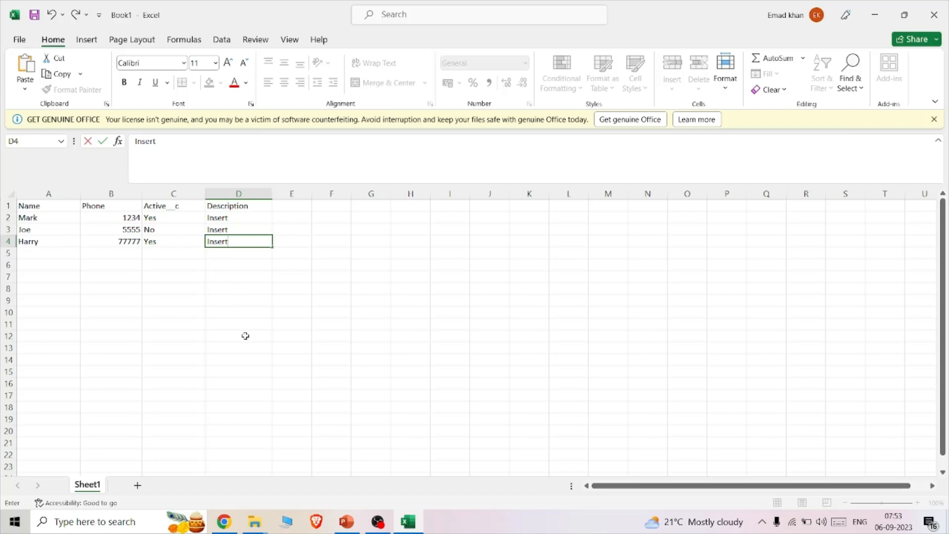
- Save the workbook to the Downloads folder as TestInsert in CSV UTF-8 (Comma delimited) format
left_click(26, 43)
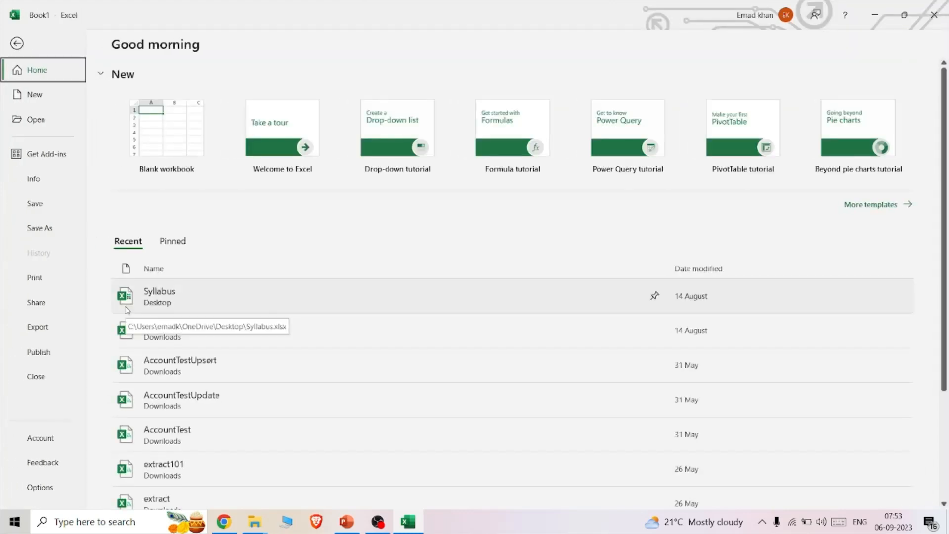
left_click(42, 228)
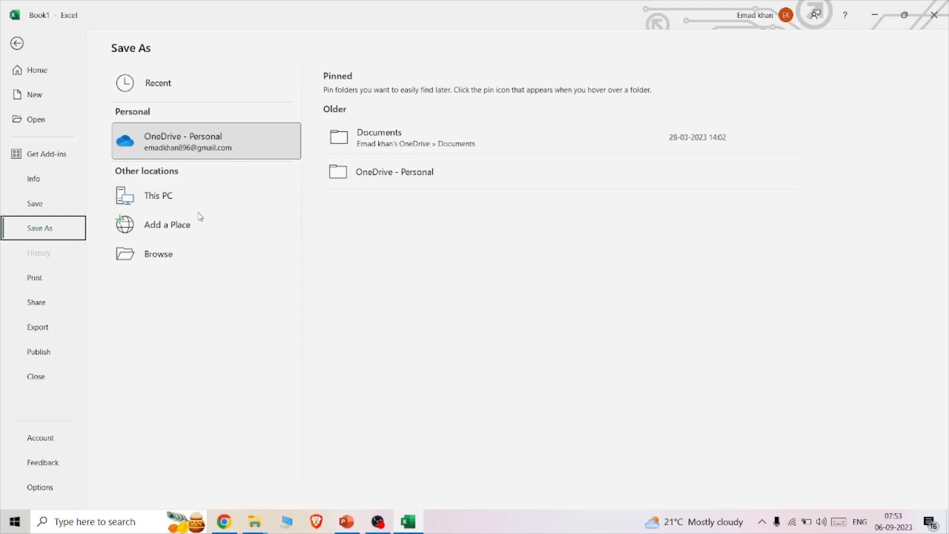
left_click(176, 206)
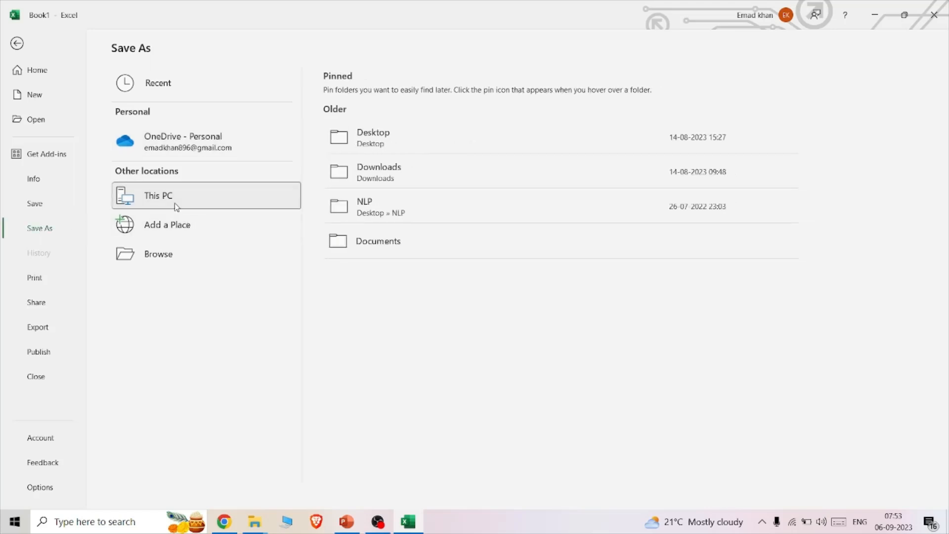
left_click(175, 206)
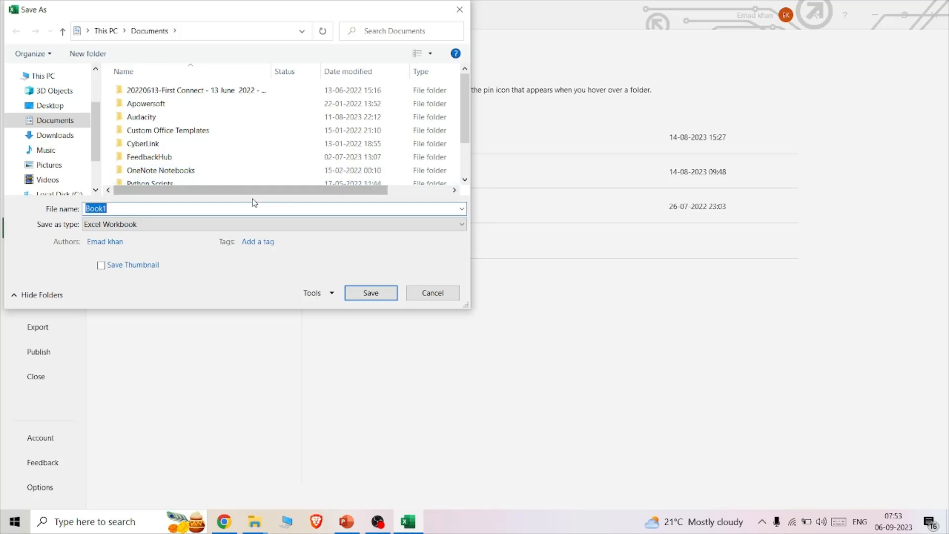
key("BackSpace")
type("TestInsert")
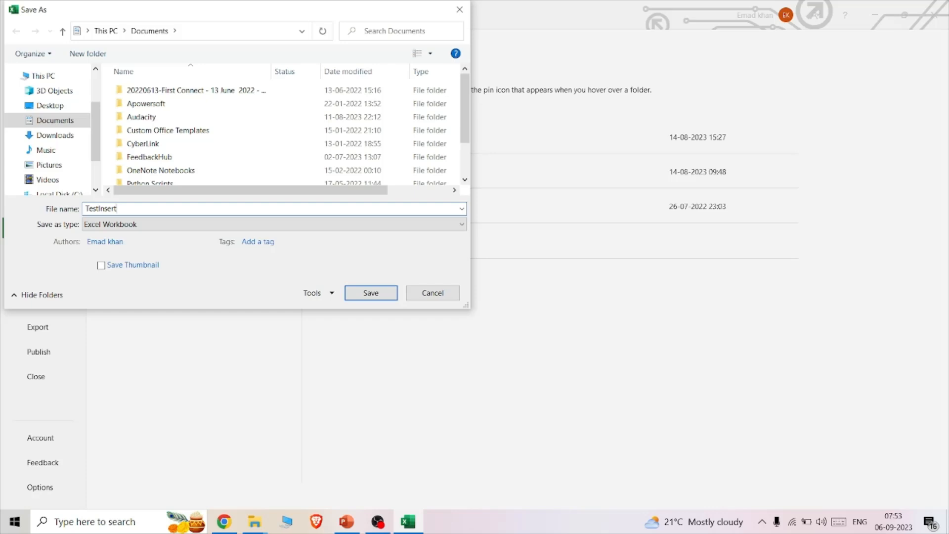
left_click(149, 226)
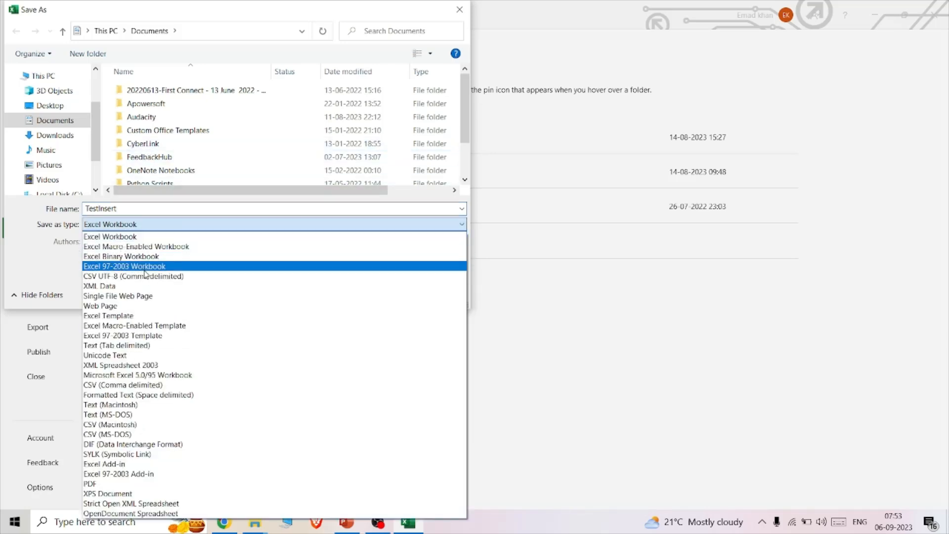
left_click(146, 277)
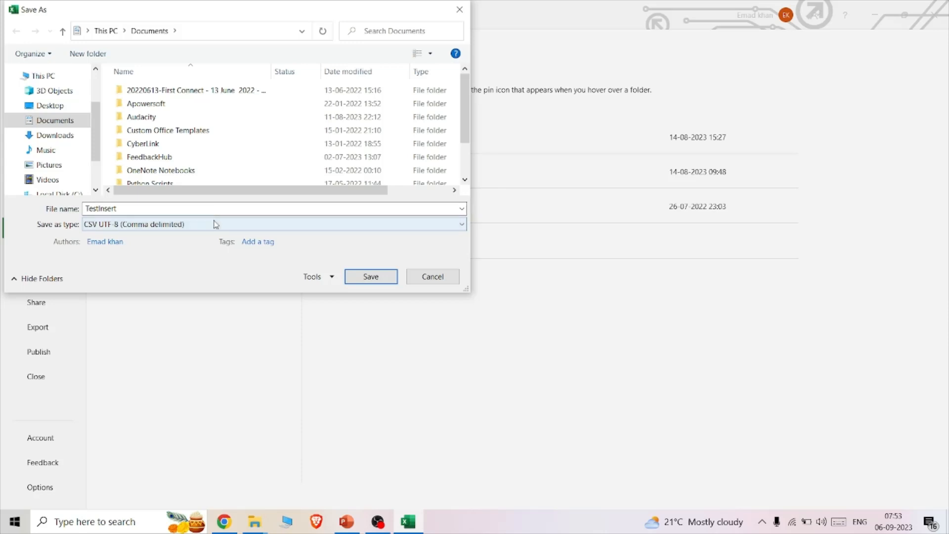
left_click(61, 135)
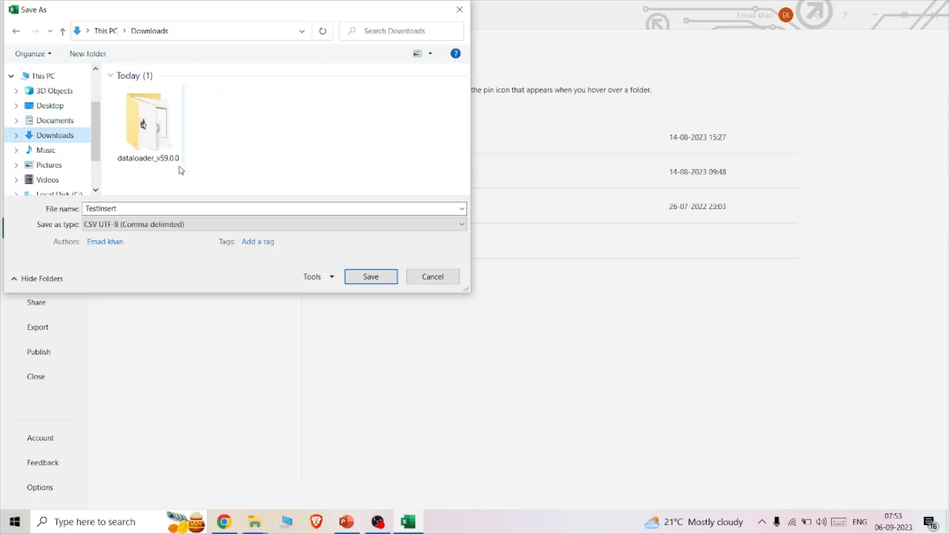
left_click(366, 277)
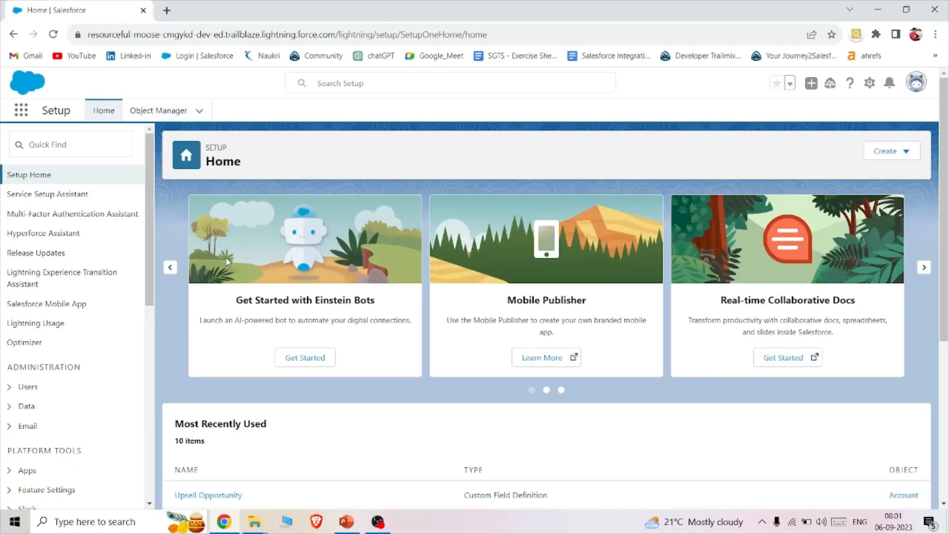
- In Salesforce Setup in the browser, search for "data imp" and open the Data Import Wizard page
left_click(74, 145)
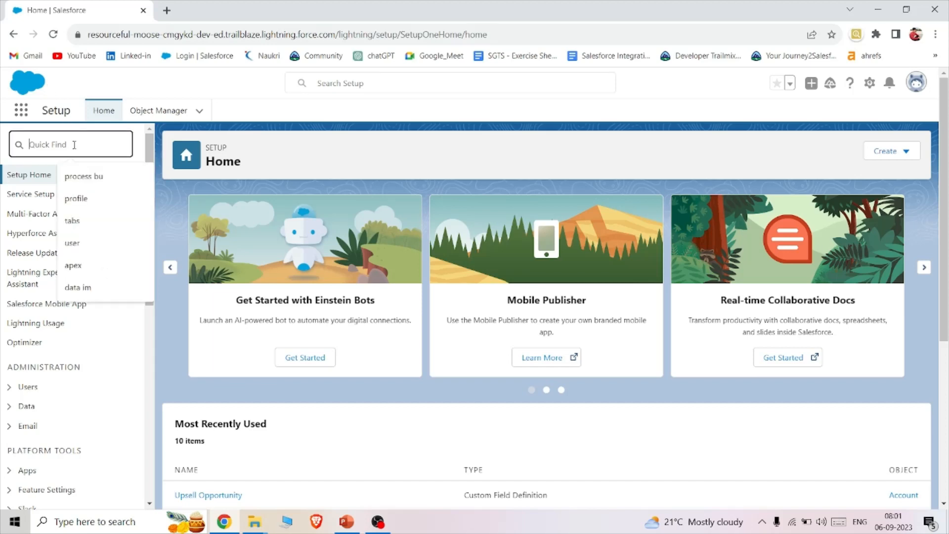
type("impo")
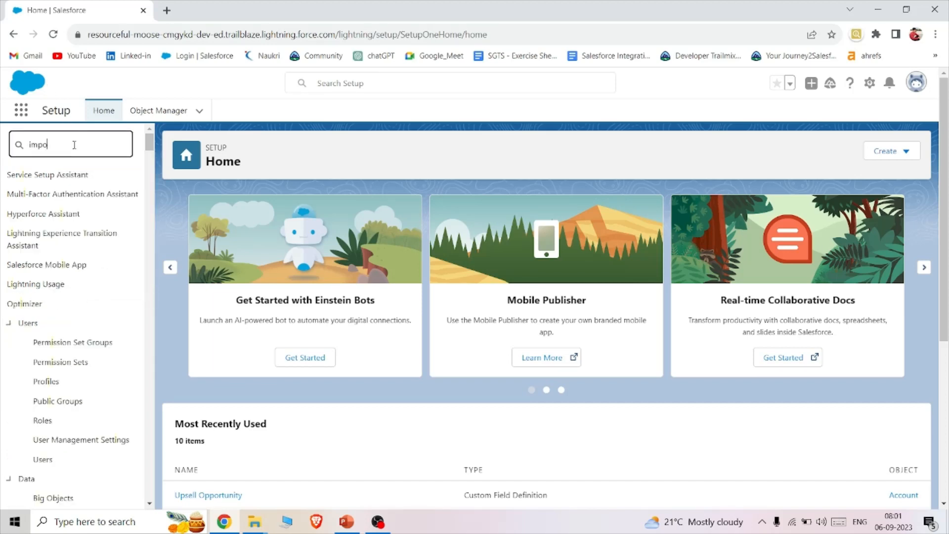
key("BackSpace")
key("BackSpace")
key("BackSpace")
key("BackSpace")
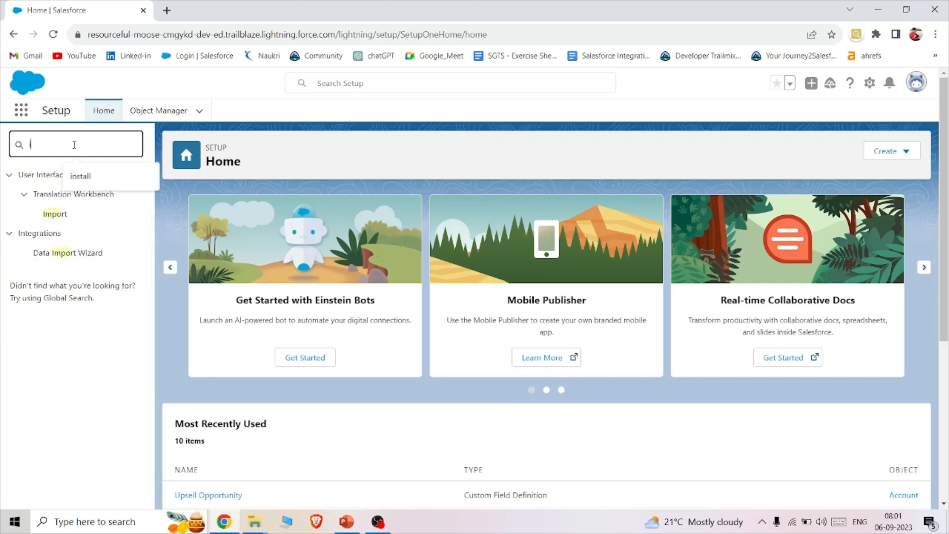
type("ipo")
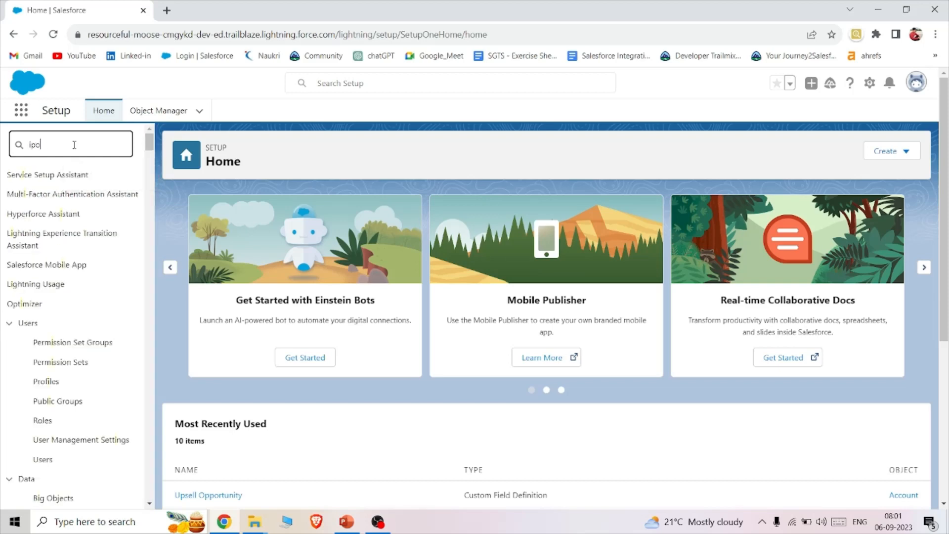
key("BackSpace")
key("BackSpace")
key("BackSpace")
type("data imp")
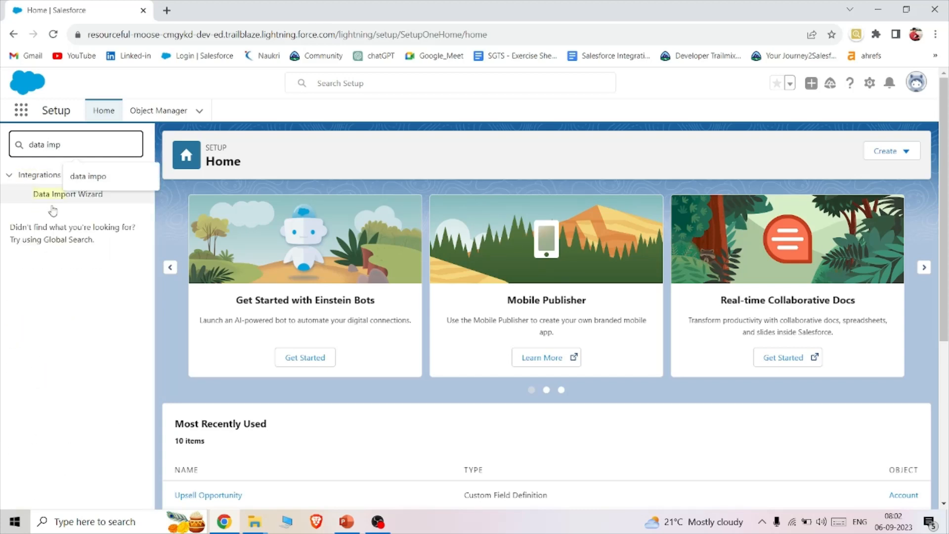
left_click(41, 199)
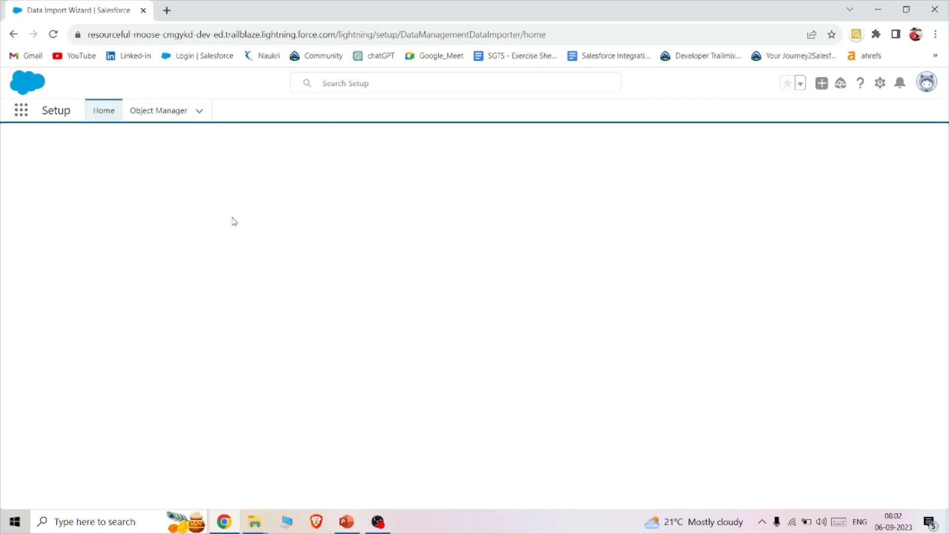
- Launch the import wizard and choose to add new records for the standard objects Accounts and Contacts
scroll(417, 240, "down", 5)
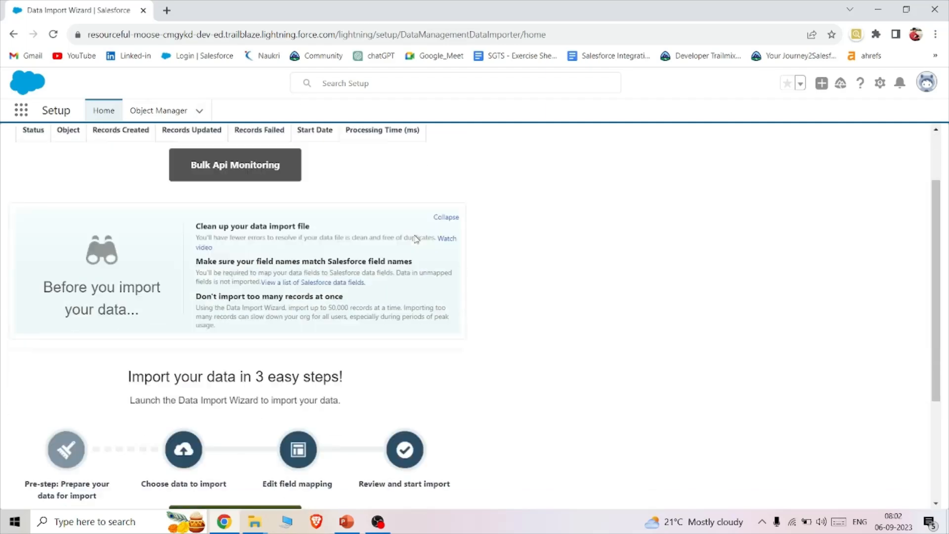
left_click(264, 365)
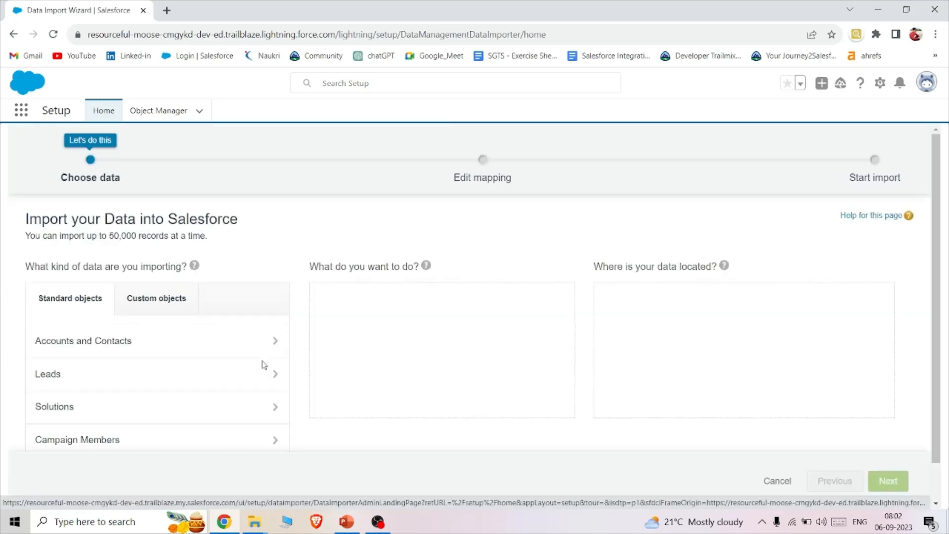
scroll(263, 364, "down", 2)
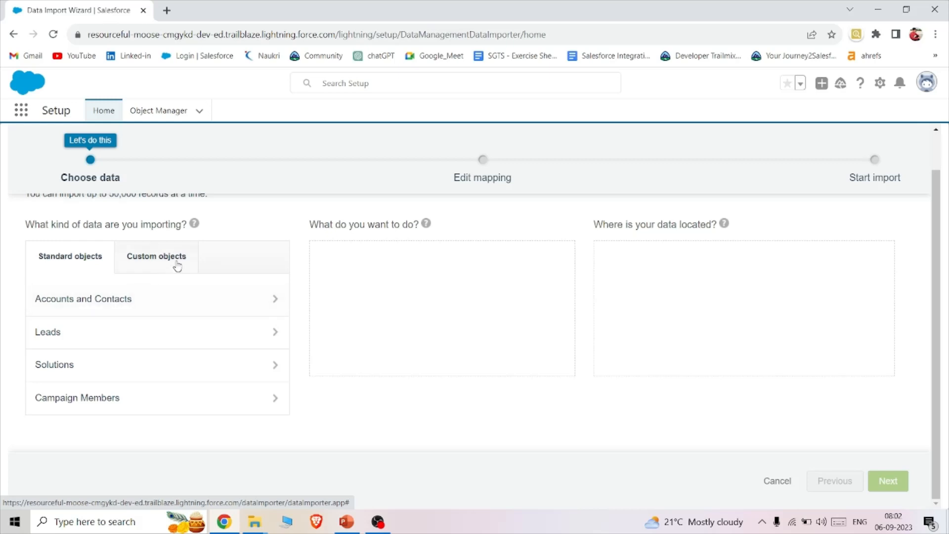
left_click(175, 308)
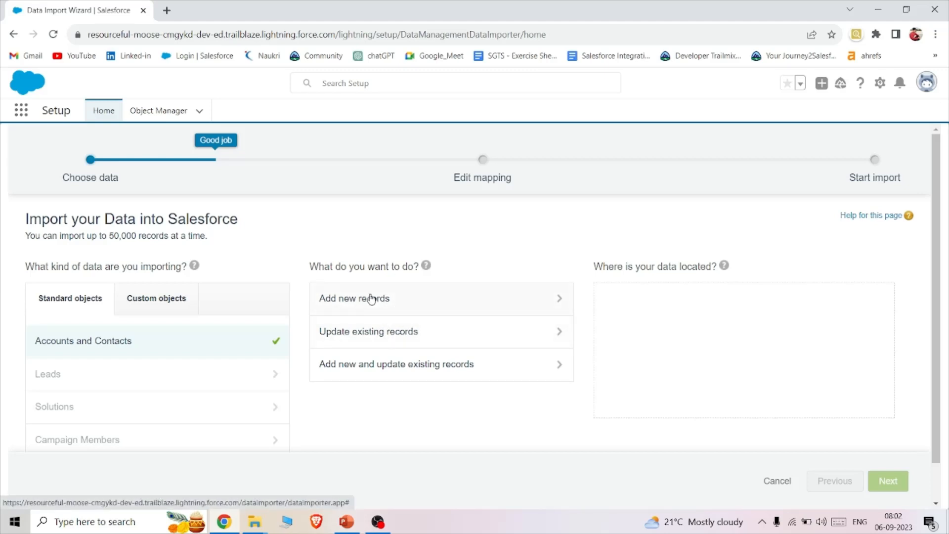
left_click(455, 299)
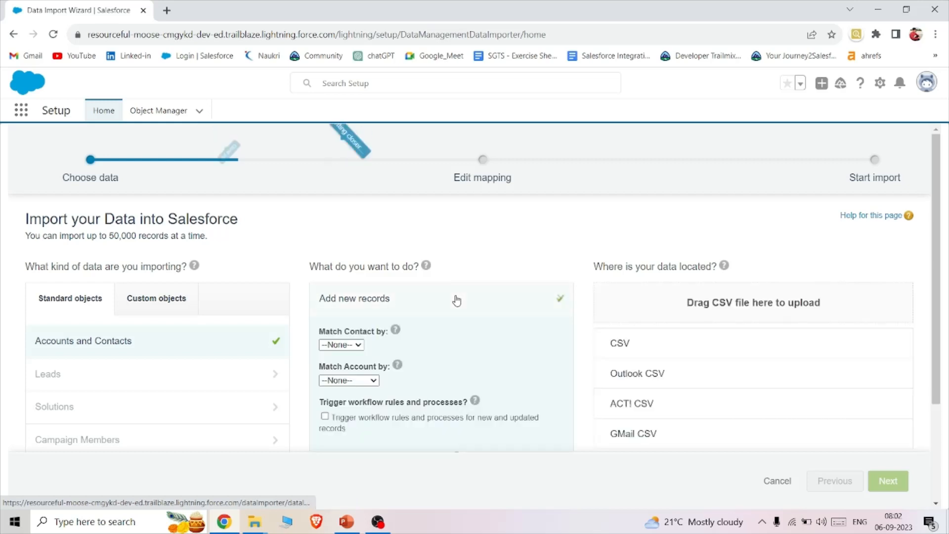
- Choose CSV as the data source, upload TestInsert.csv from Downloads, and continue to the field mapping
left_click(616, 350)
left_click(644, 382)
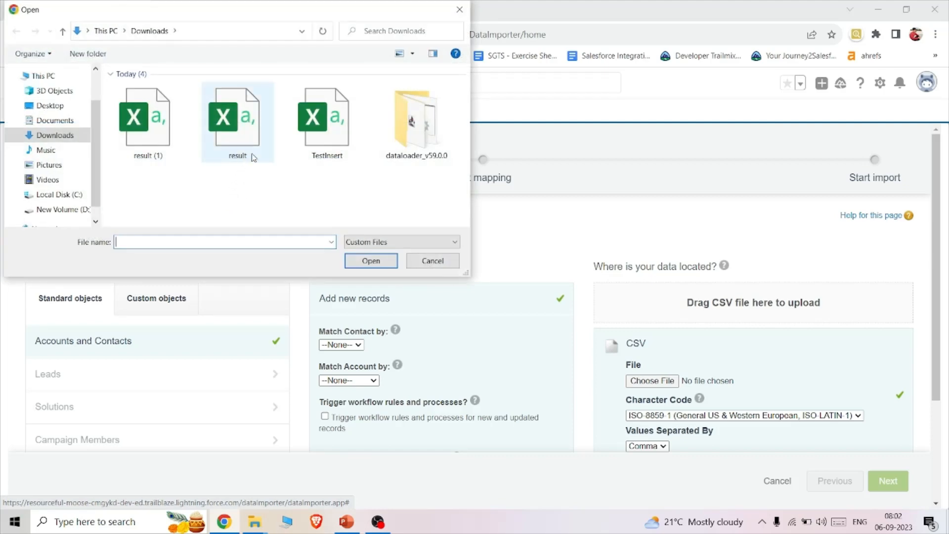
left_click(304, 145)
left_click(371, 260)
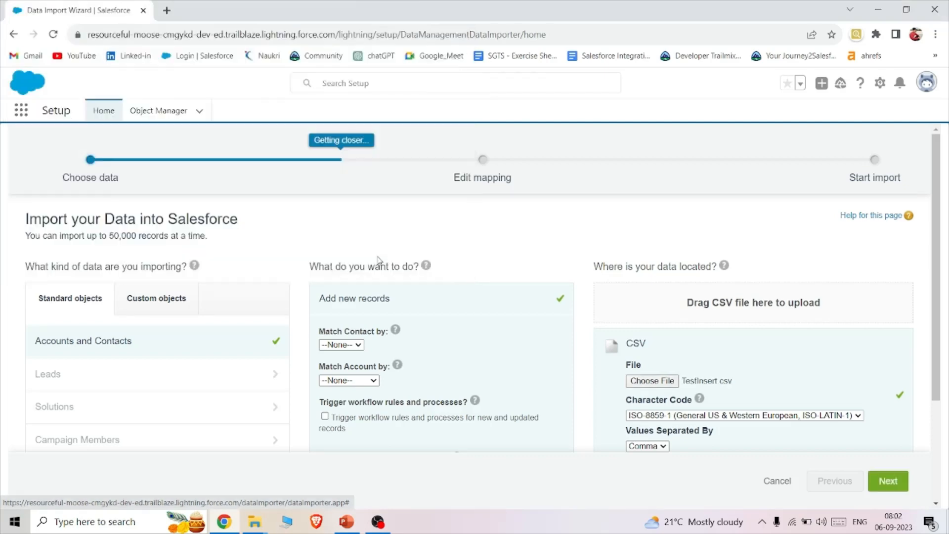
scroll(640, 296, "down", 3)
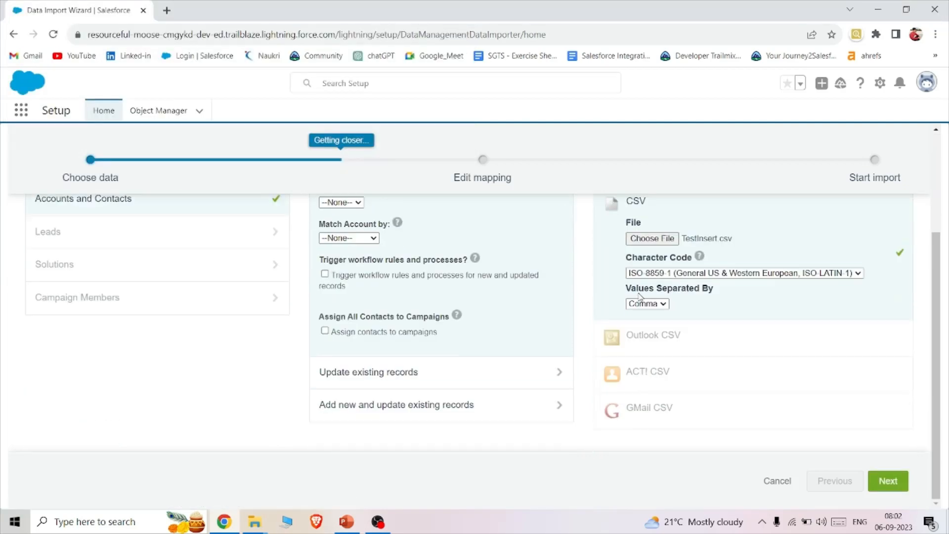
left_click(890, 481)
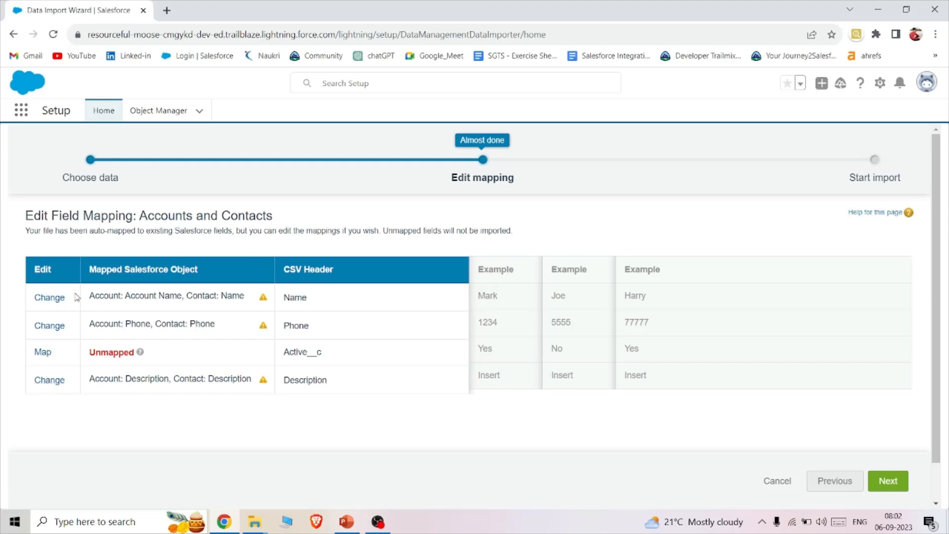
- Map the unmapped CSV header Active__c to the Salesforce field Account: Active
left_click(43, 352)
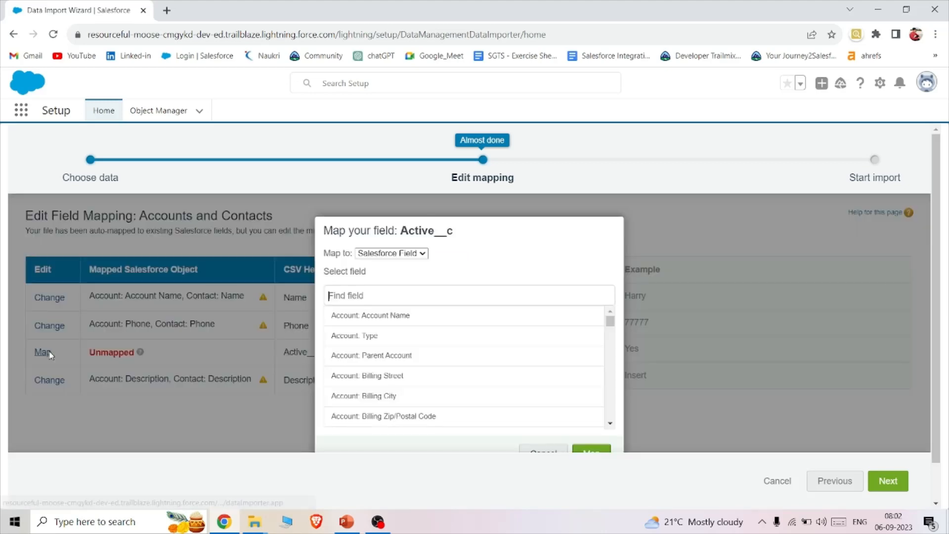
type("act")
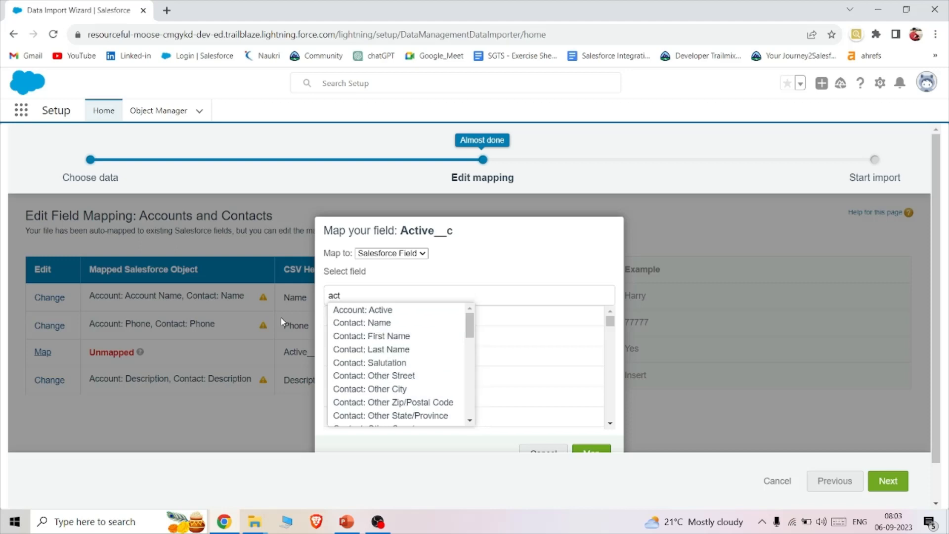
left_click(359, 311)
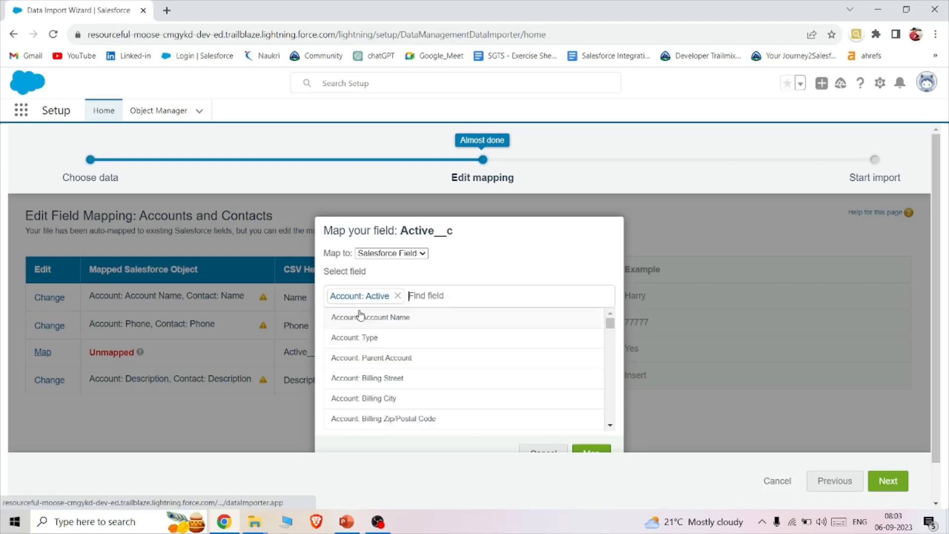
left_click(591, 452)
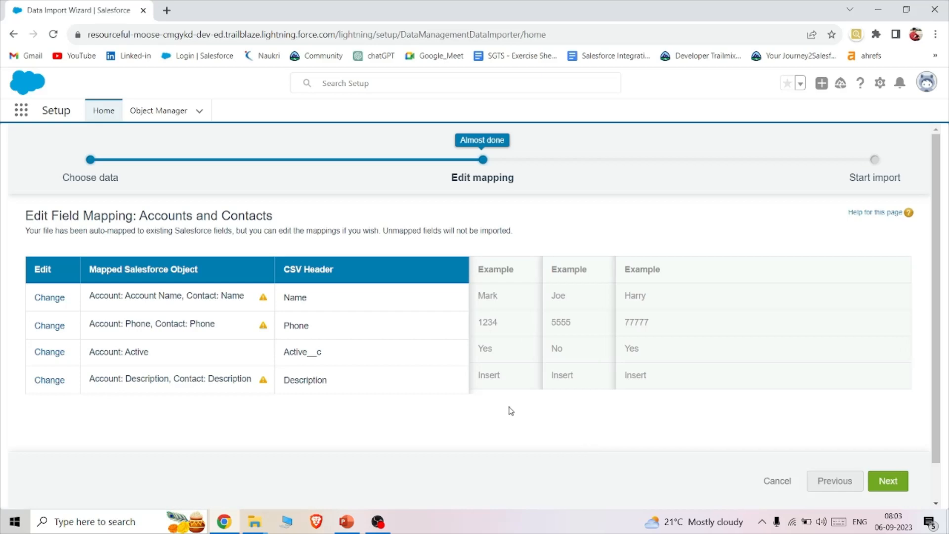
- Accept the field mapping, start the import, and open its status on the Bulk Data Load Jobs page
left_click(887, 480)
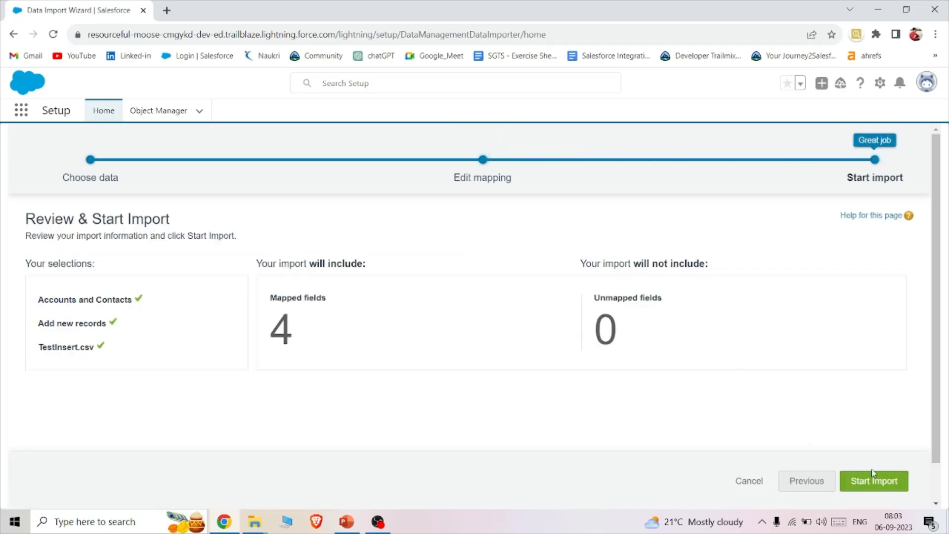
left_click(883, 483)
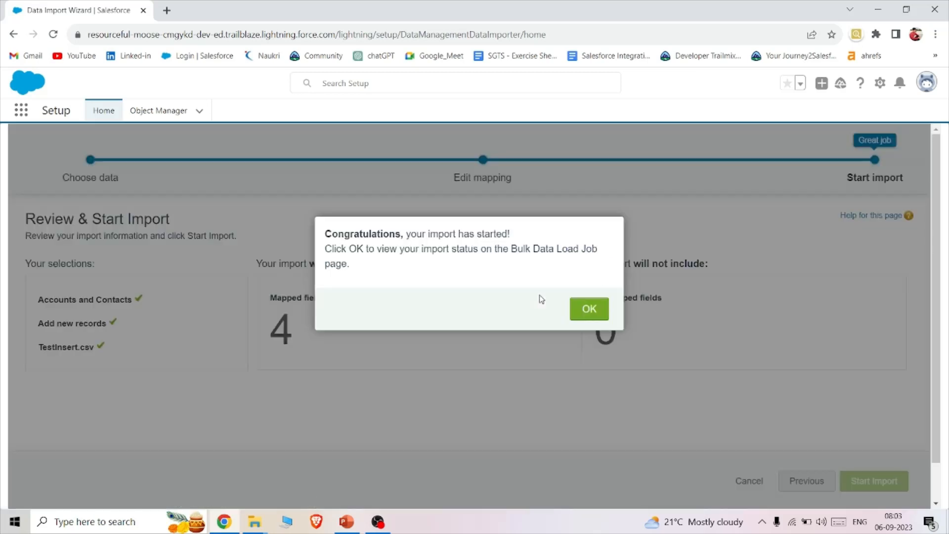
left_click(587, 310)
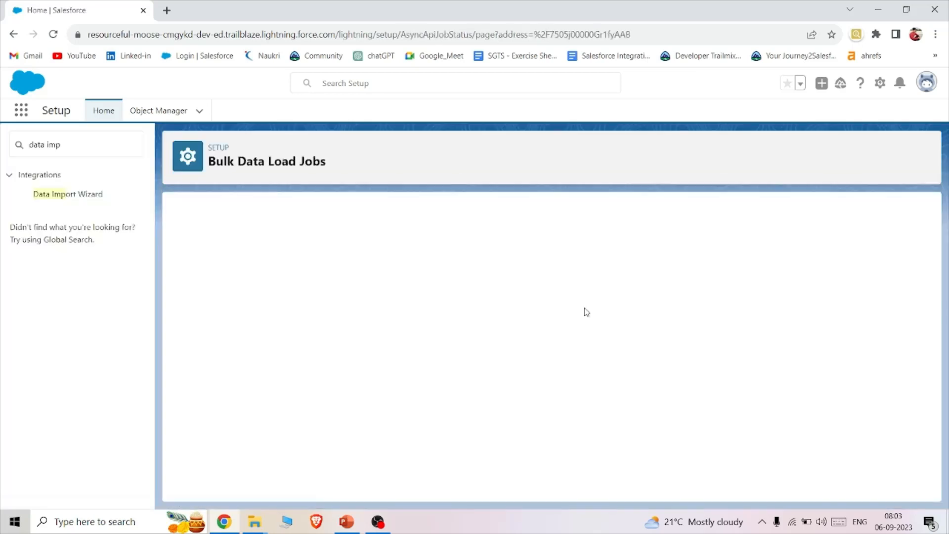
- Check the import job's status, its processed and failed record counts, and its batch details on the Bulk Data Load Jobs page
scroll(594, 233, "down", 2)
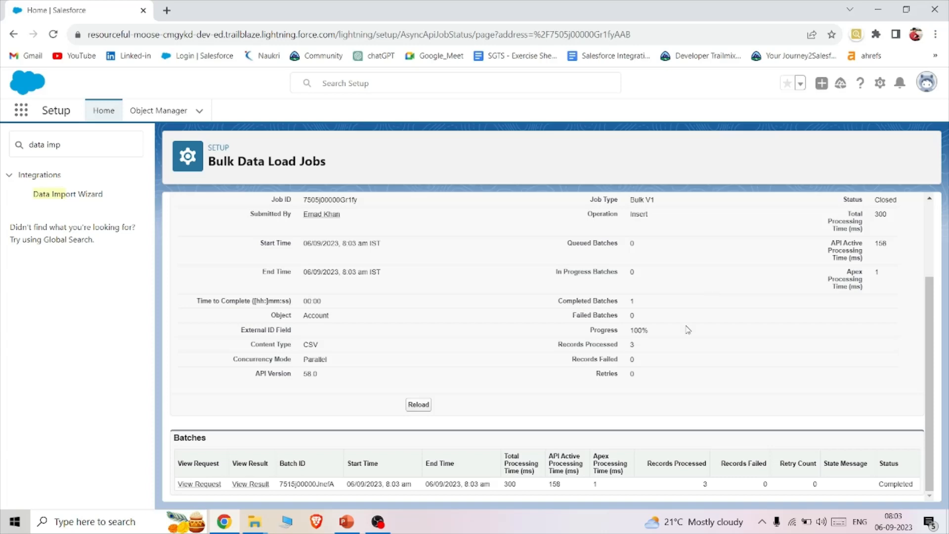
left_click_drag(661, 465, 708, 468)
left_click(712, 467)
- Switch to the Sales app, show the All Accounts list view, and look for the imported records
left_click(24, 111)
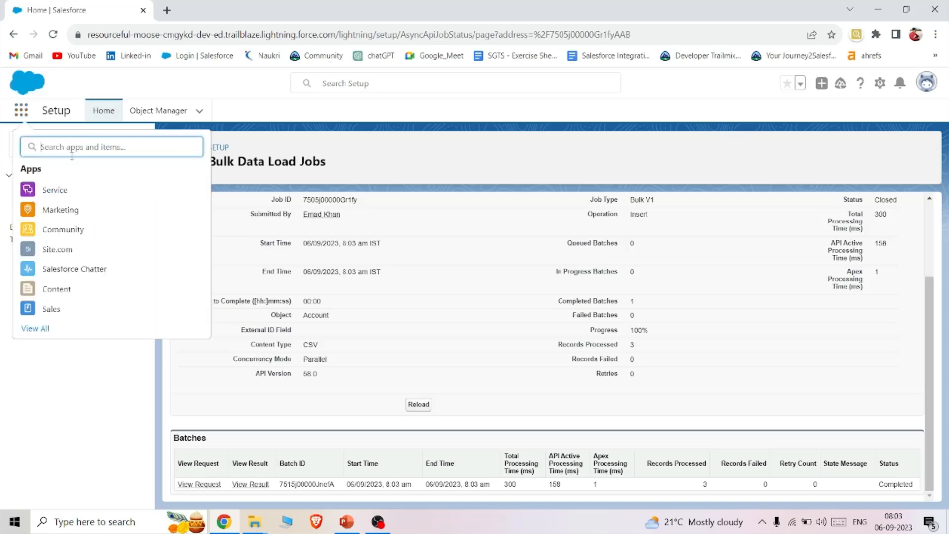
left_click(70, 310)
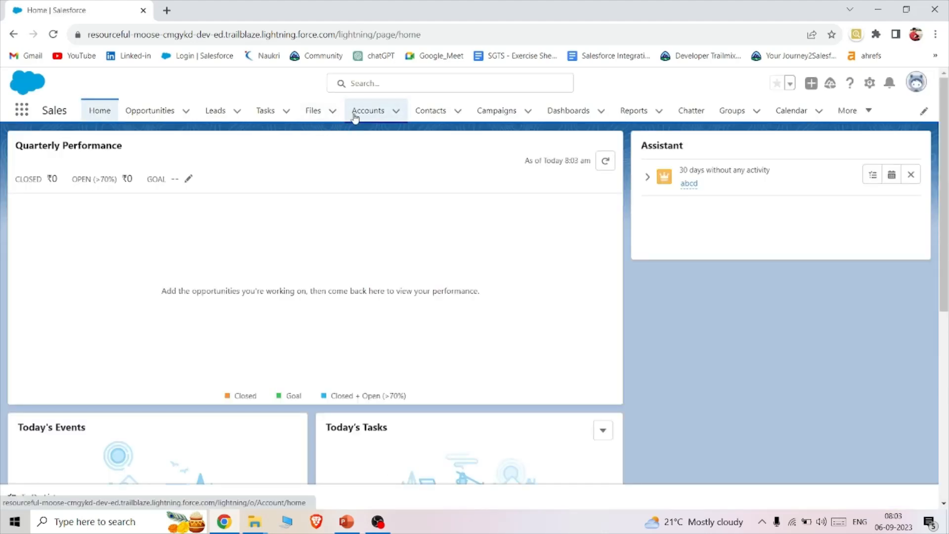
left_click(355, 116)
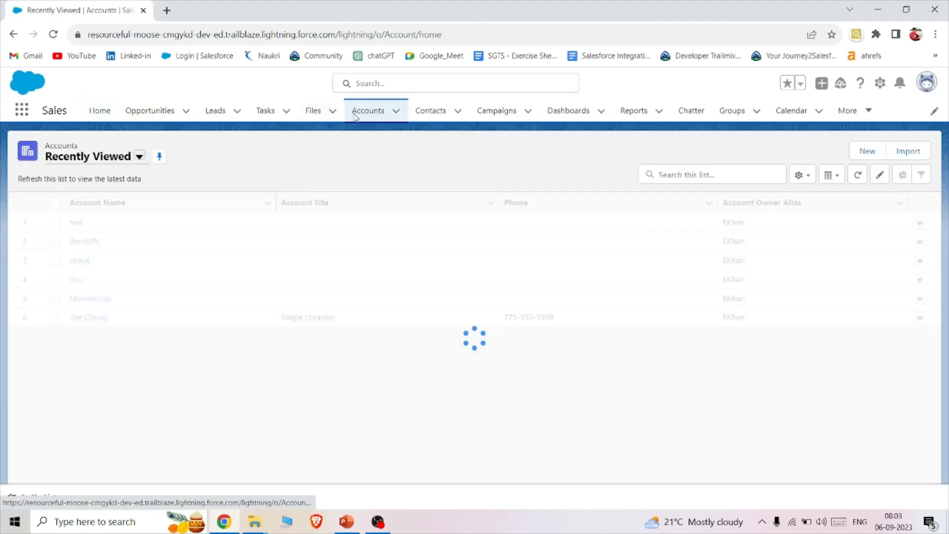
left_click(143, 160)
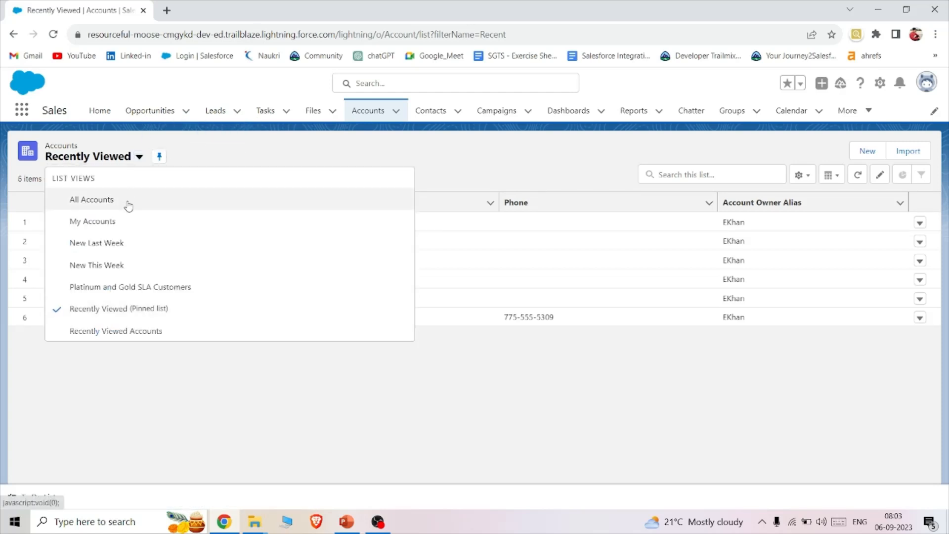
left_click(126, 242)
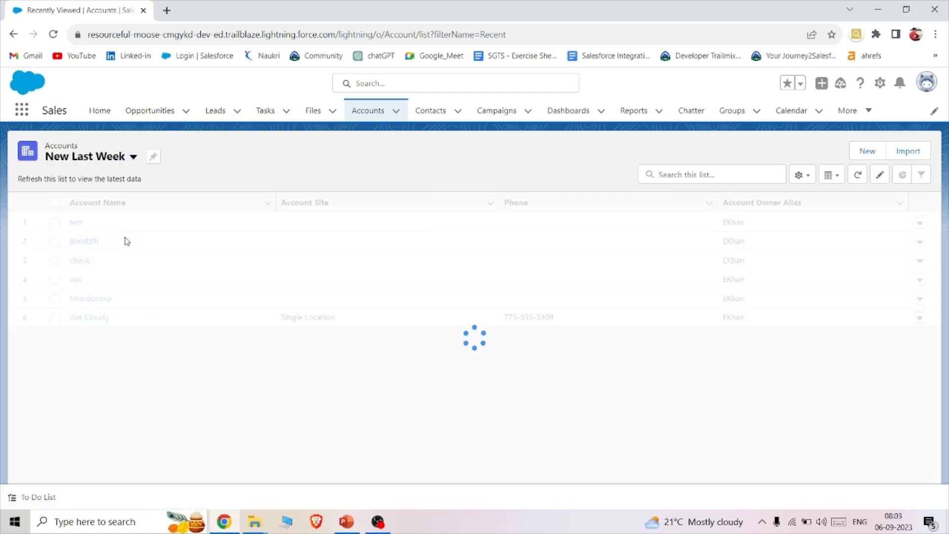
left_click(124, 161)
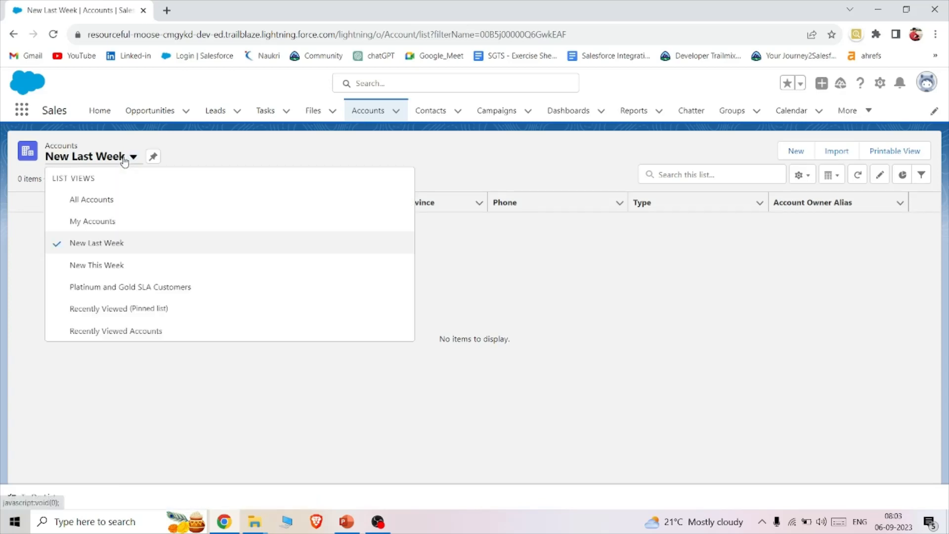
left_click(112, 201)
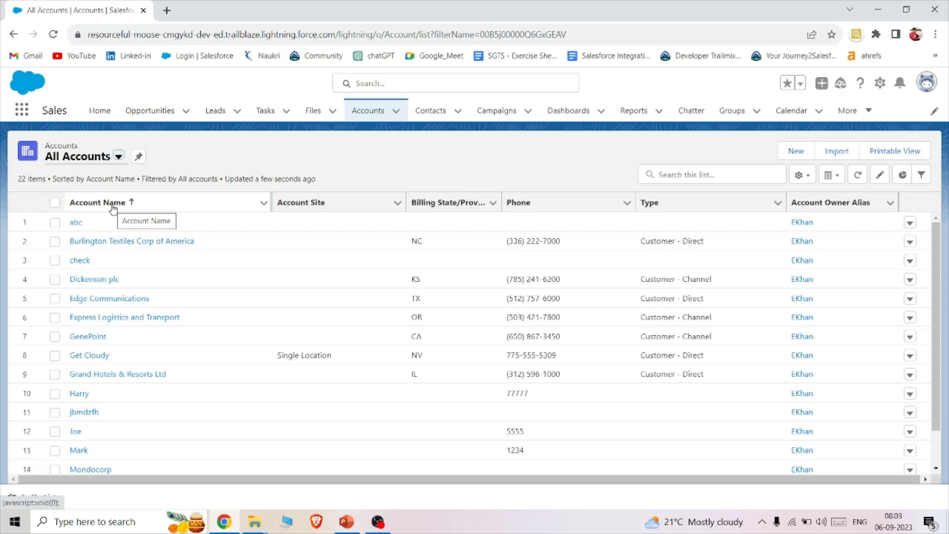
scroll(174, 244, "down", 3)
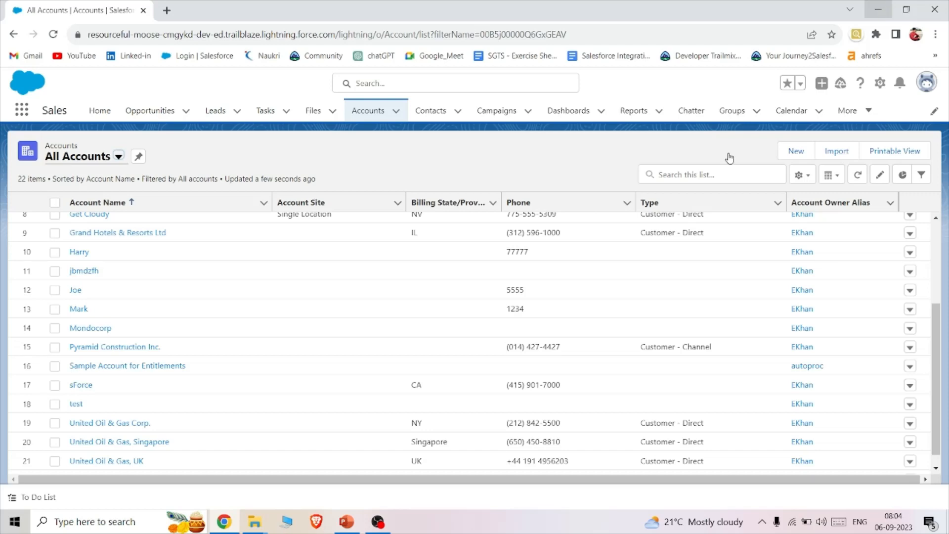
- Open the TestInsert file from the Downloads folder in Excel and dismiss the Office license notice
mouse_move(262, 528)
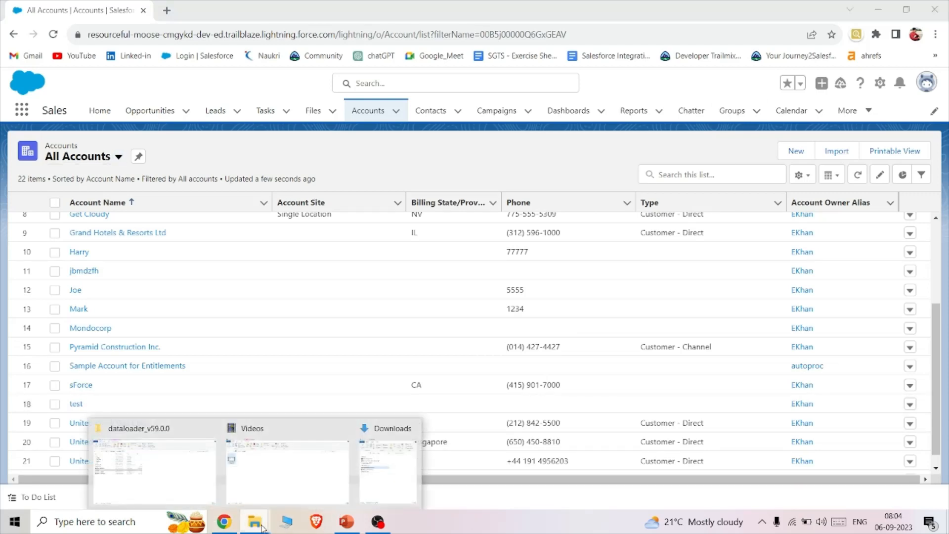
left_click(171, 479)
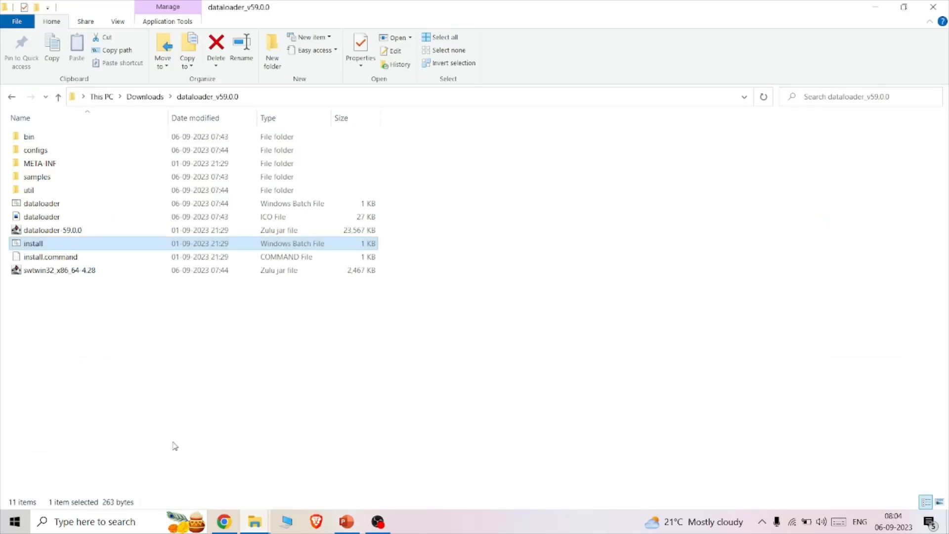
mouse_move(254, 523)
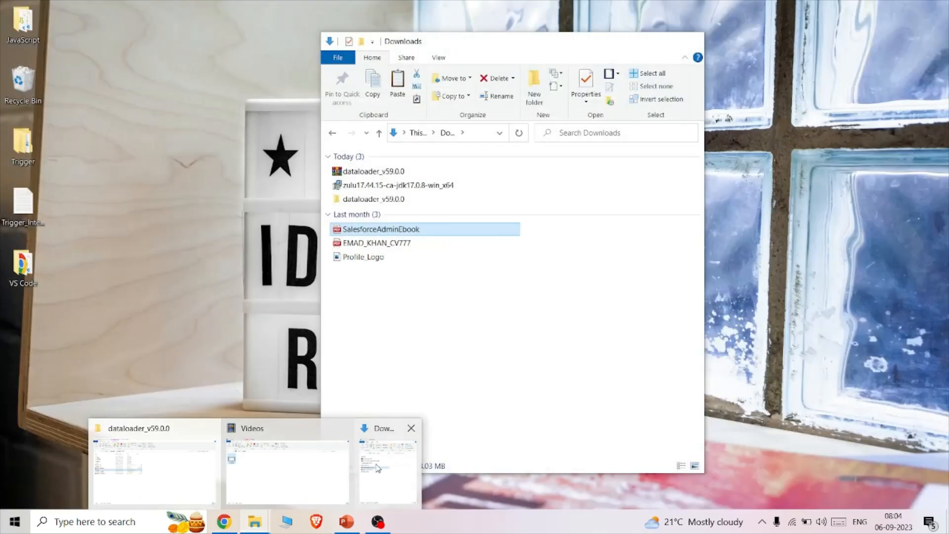
left_click(390, 472)
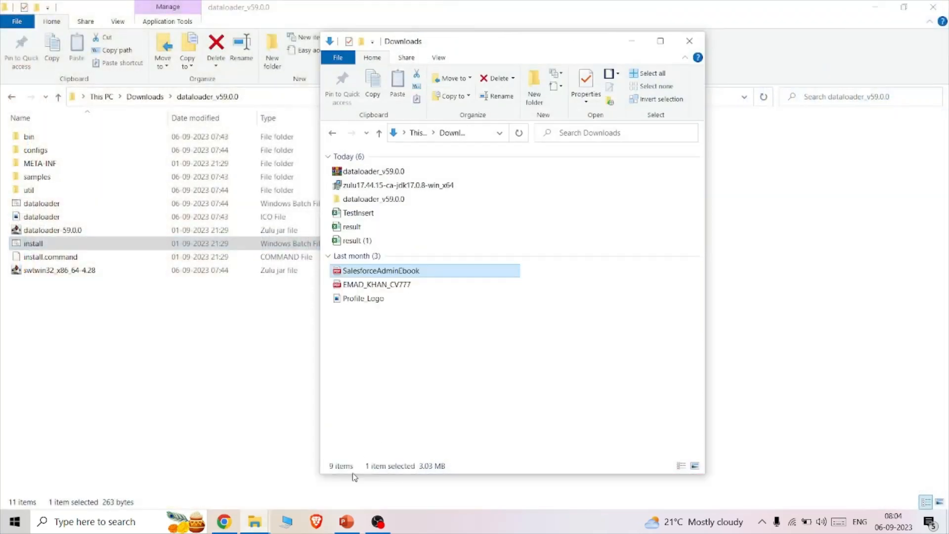
left_click(292, 521)
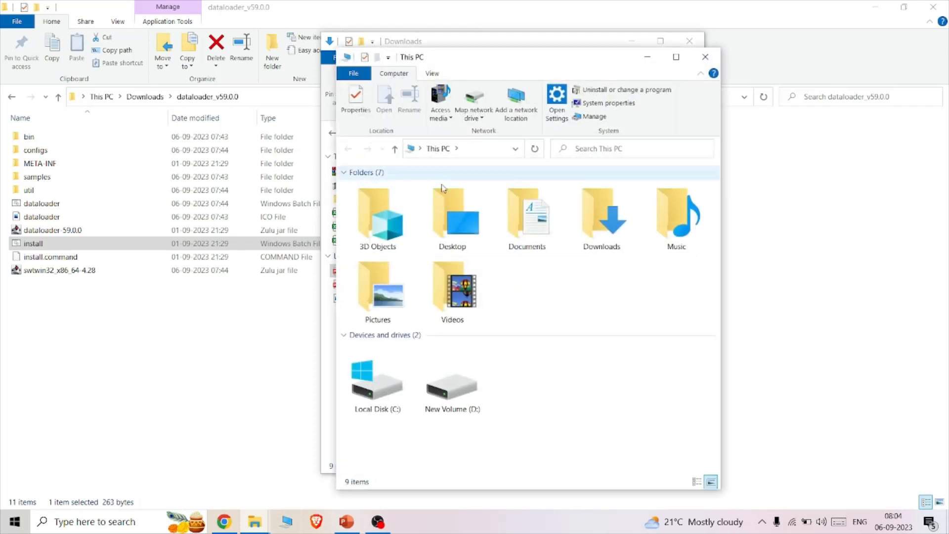
double_click(602, 217)
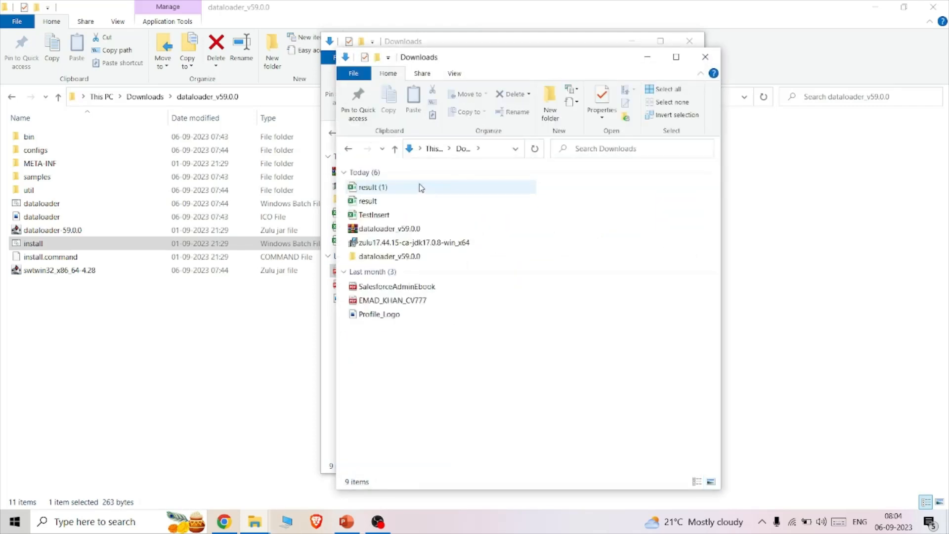
double_click(405, 216)
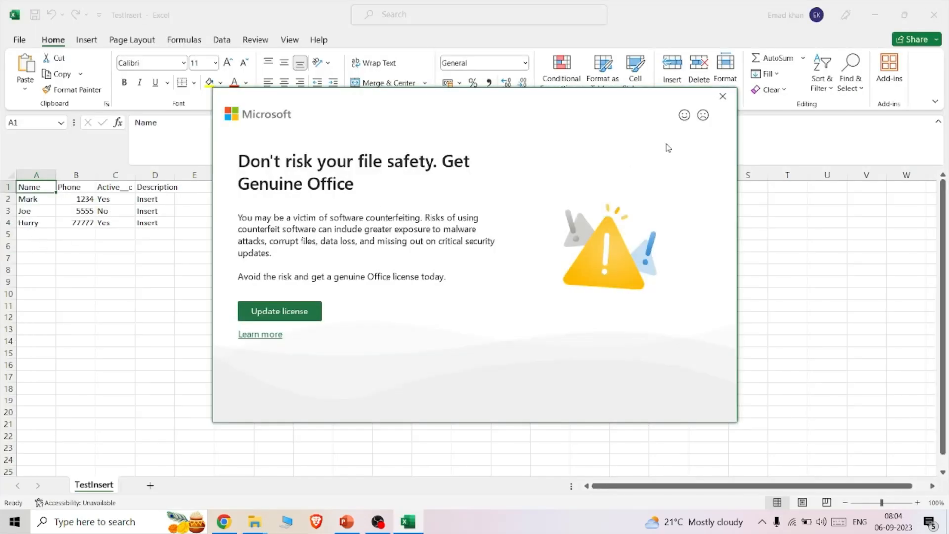
left_click(722, 96)
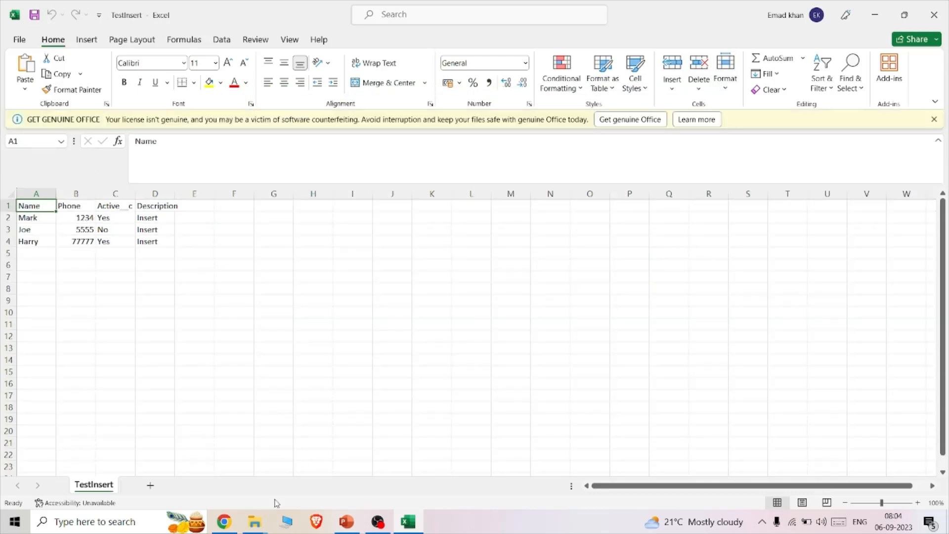
- Return to Salesforce in Chrome, open the account from the sheet's first data row, and check its Active and Description details
left_click(225, 522)
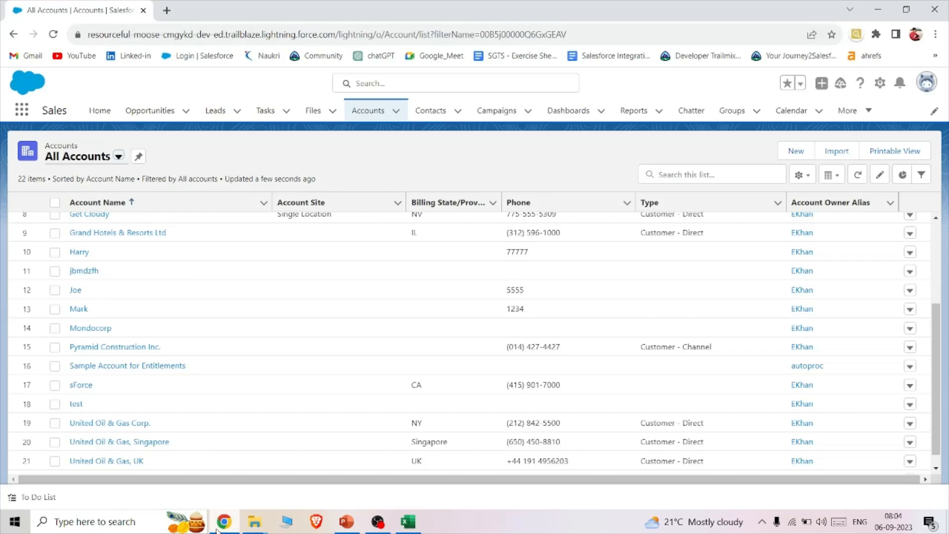
left_click(79, 309)
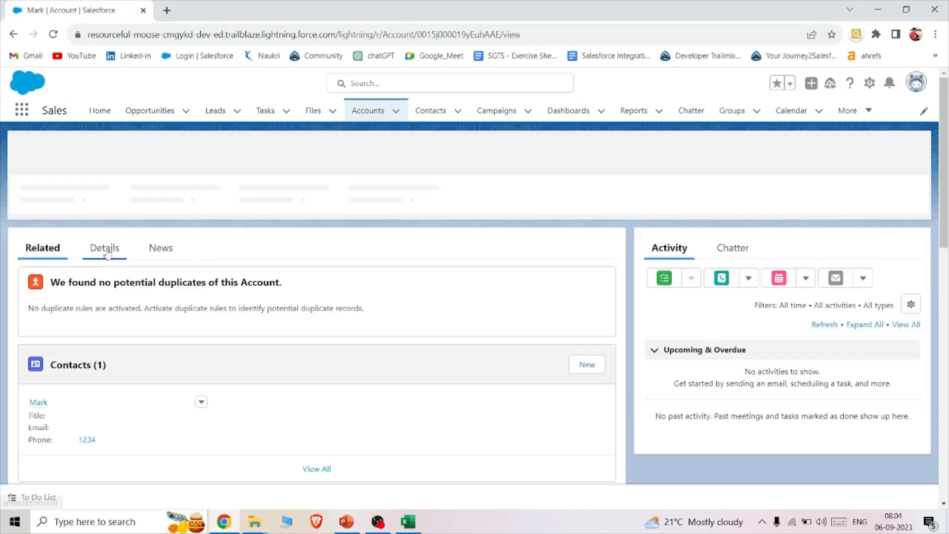
left_click(105, 249)
scroll(335, 320, "down", 4)
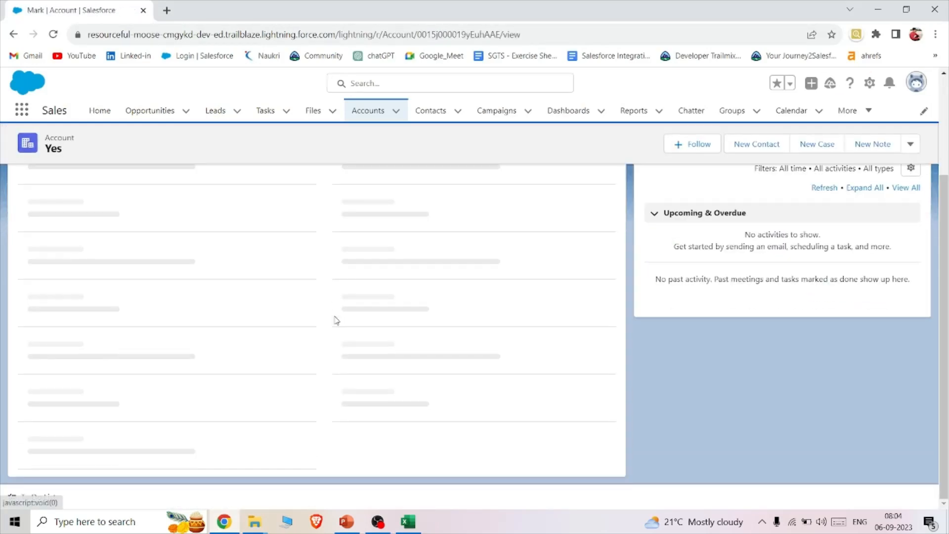
scroll(366, 282, "down", 5)
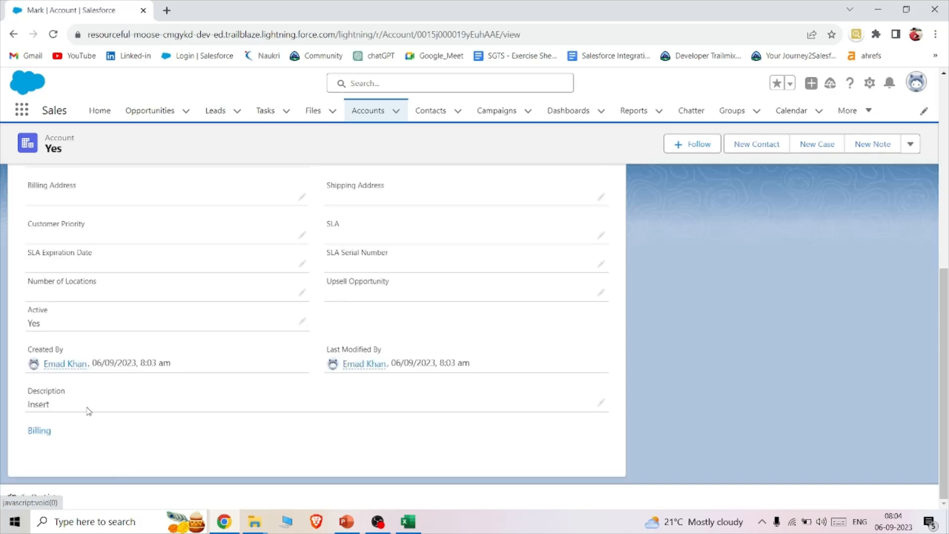
left_click_drag(50, 404, 25, 408)
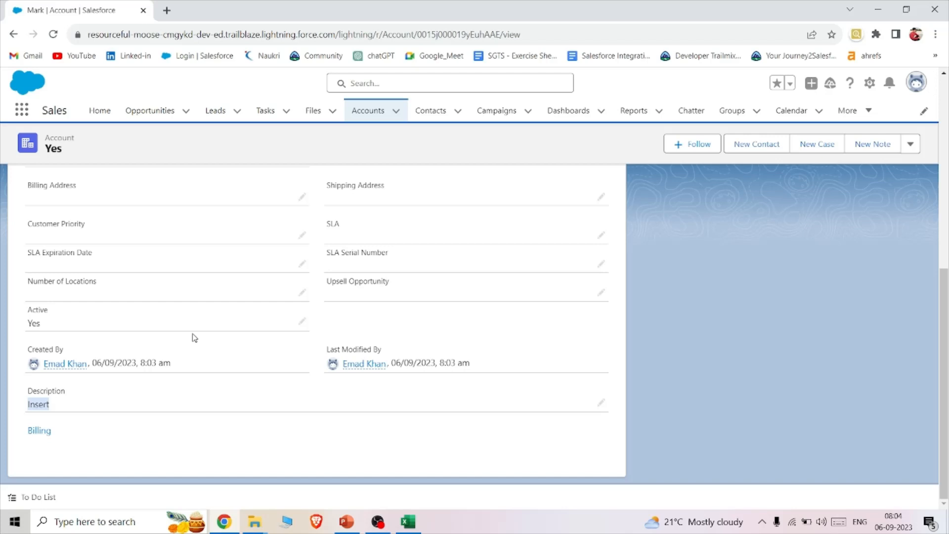
- Compare the record with the TestInsert sheet in Excel, and copy the account's record ID from its Salesforce page address
left_click(408, 522)
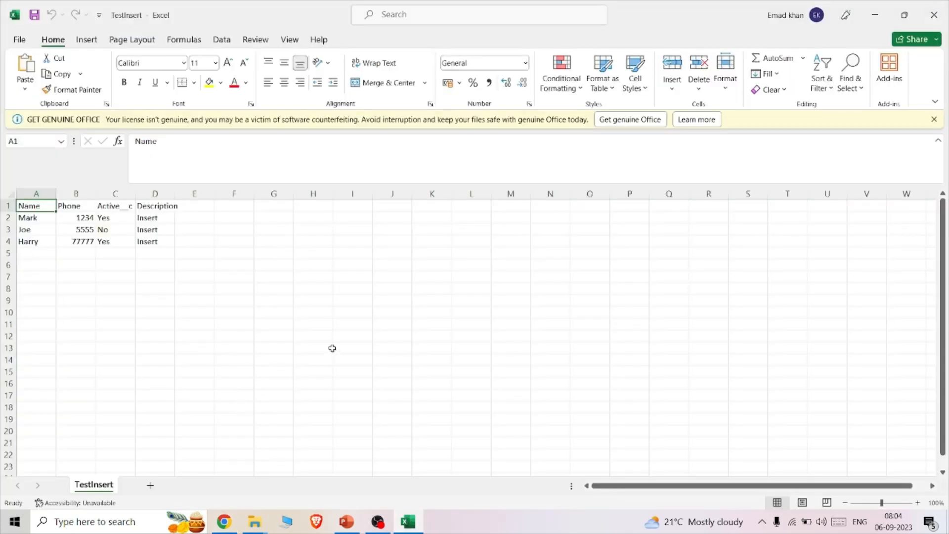
left_click(224, 521)
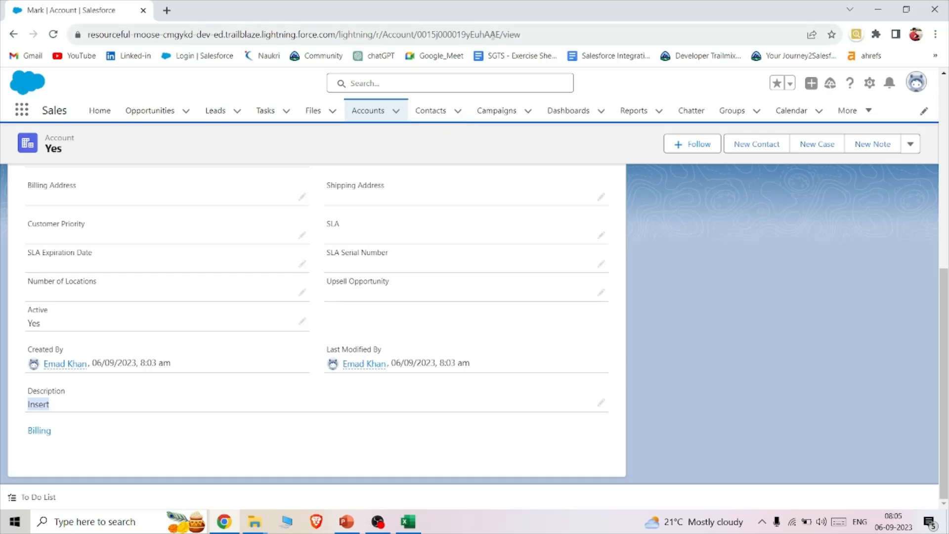
left_click_drag(501, 34, 418, 38)
key("ctrl+c")
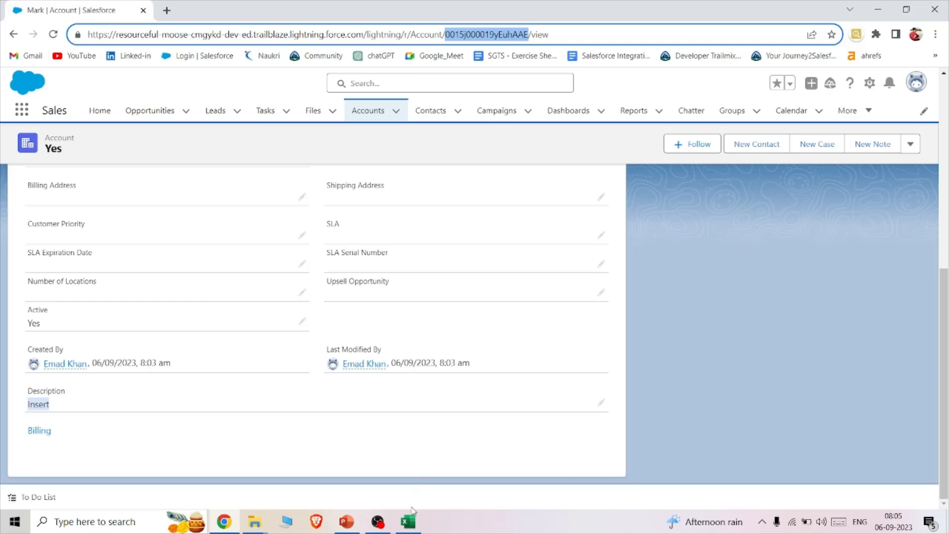
- In the TestInsert sheet in Excel, add the header Id in cell E1 and widen columns D and E
left_click(408, 522)
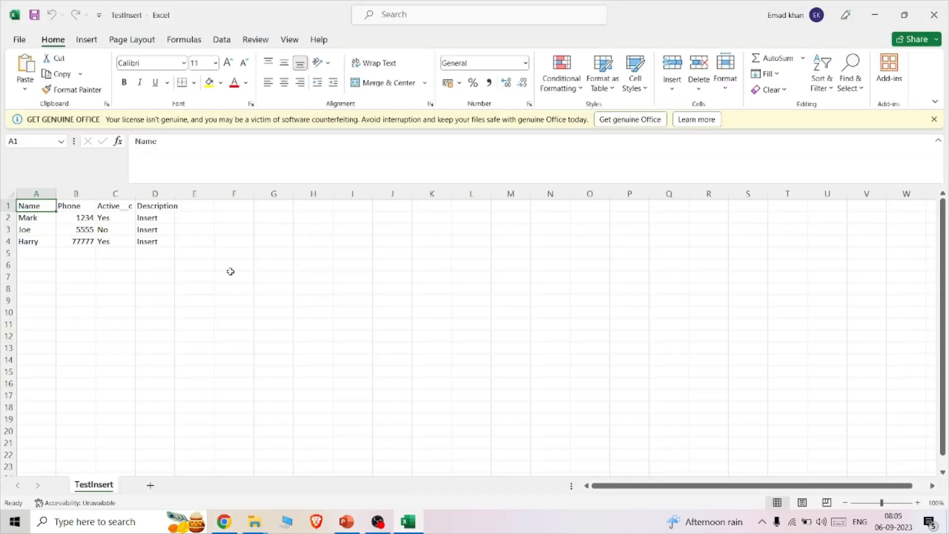
left_click(198, 206)
left_click_drag(215, 194, 229, 195)
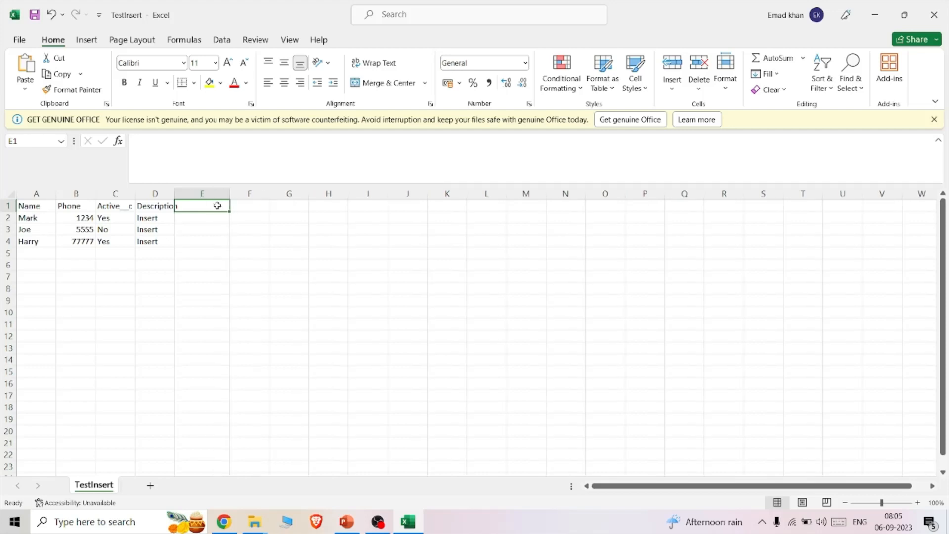
left_click_drag(173, 194, 197, 195)
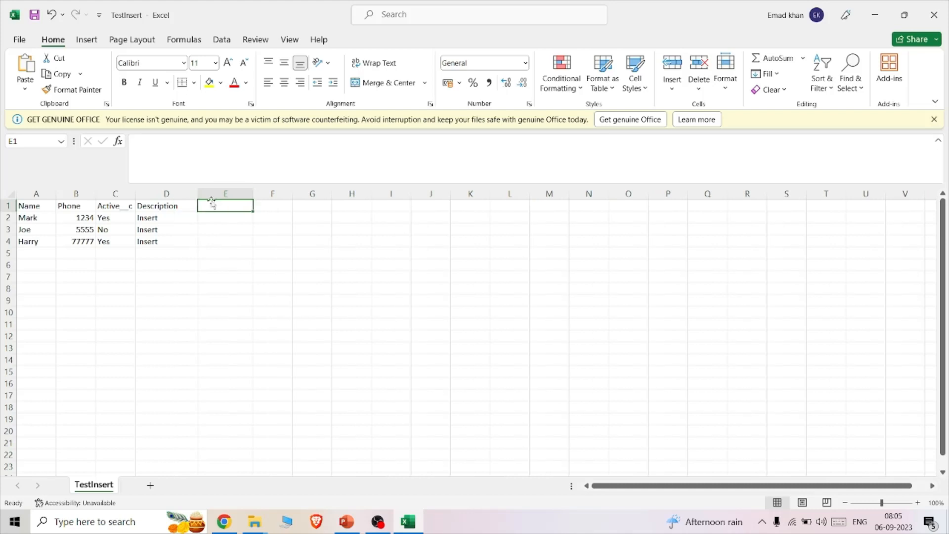
type("i")
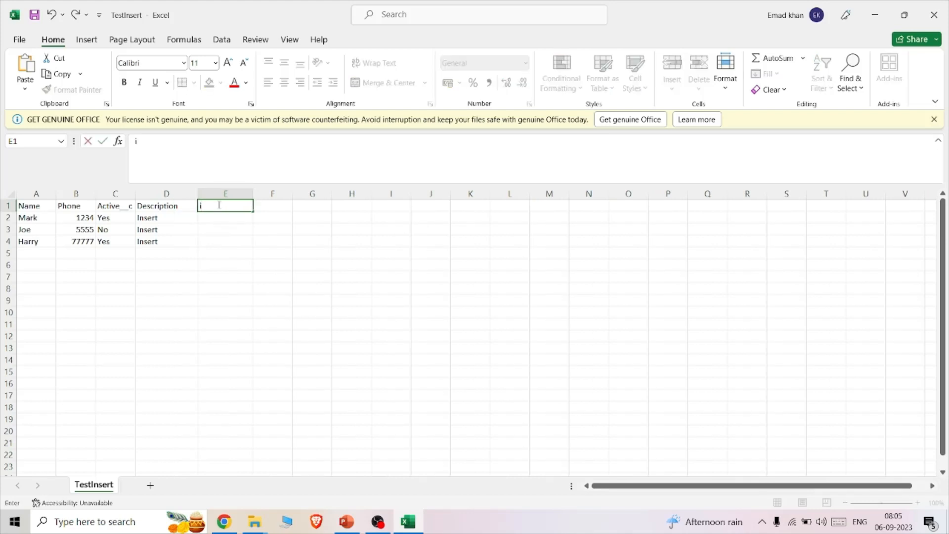
type("Id")
- Paste the copied account record ID into cell E2 and widen column E to fit it
left_click(225, 218)
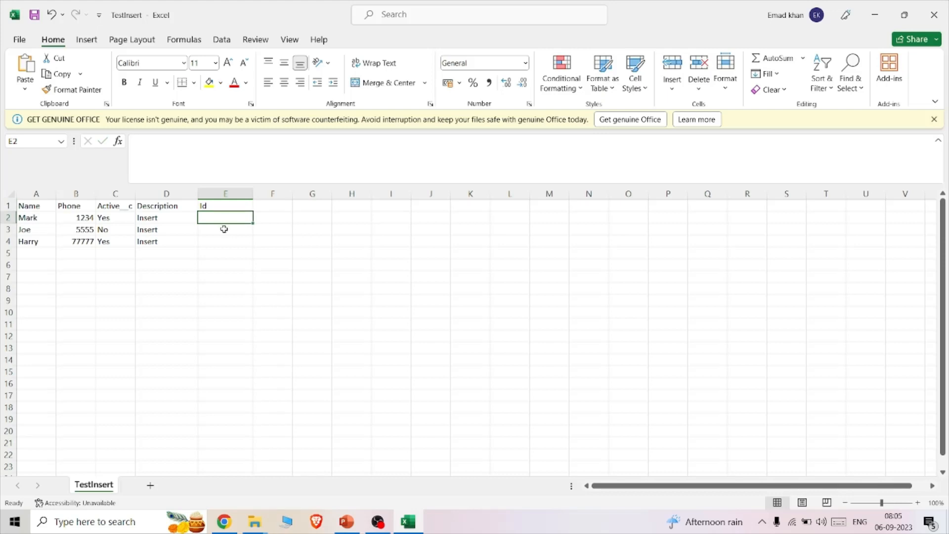
key("ctrl+v")
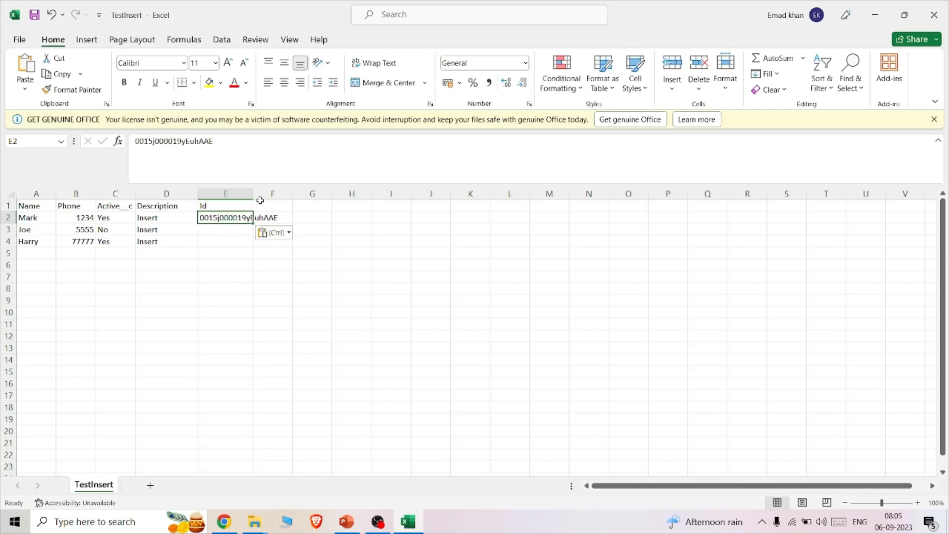
left_click_drag(253, 193, 312, 193)
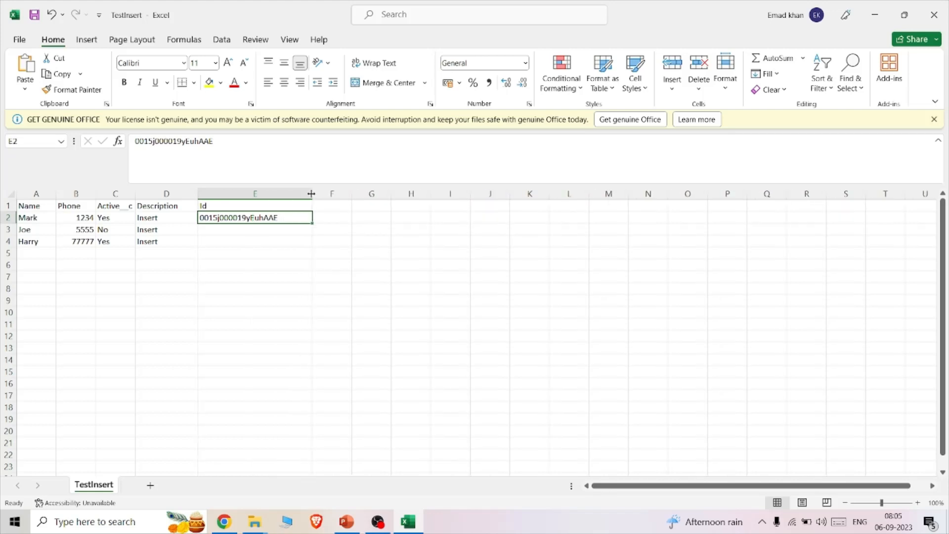
- Switch to Salesforce in Chrome, show the All Accounts list, and open the account from the sheet's third data row
left_click(257, 233)
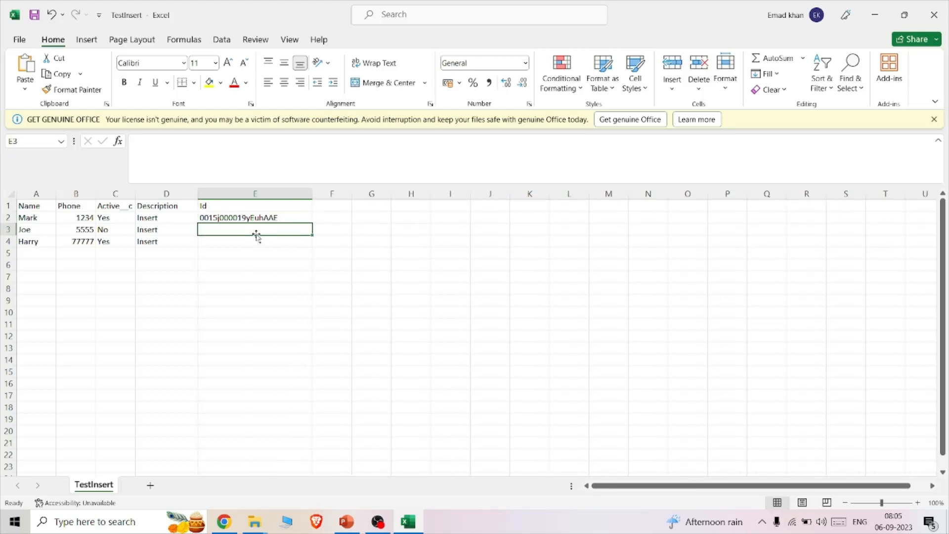
left_click(233, 522)
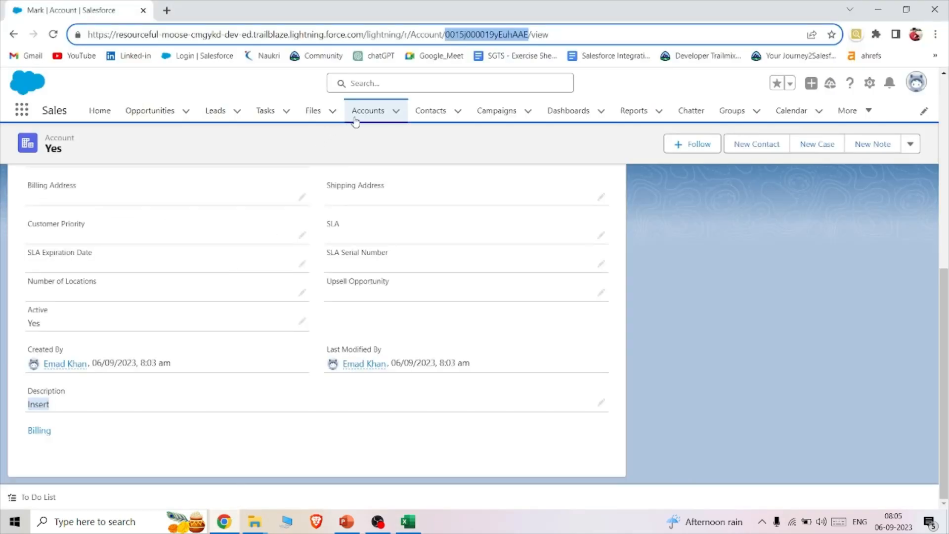
left_click(360, 116)
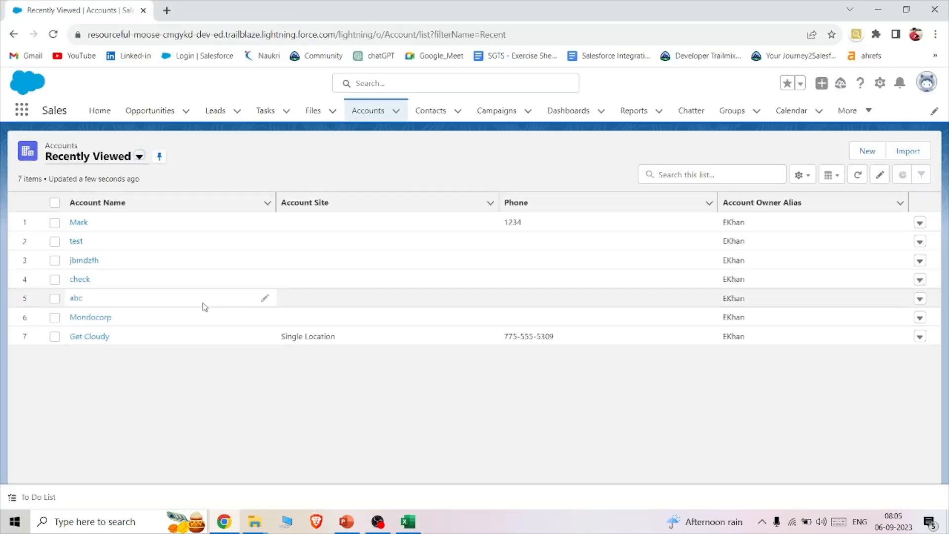
left_click(140, 156)
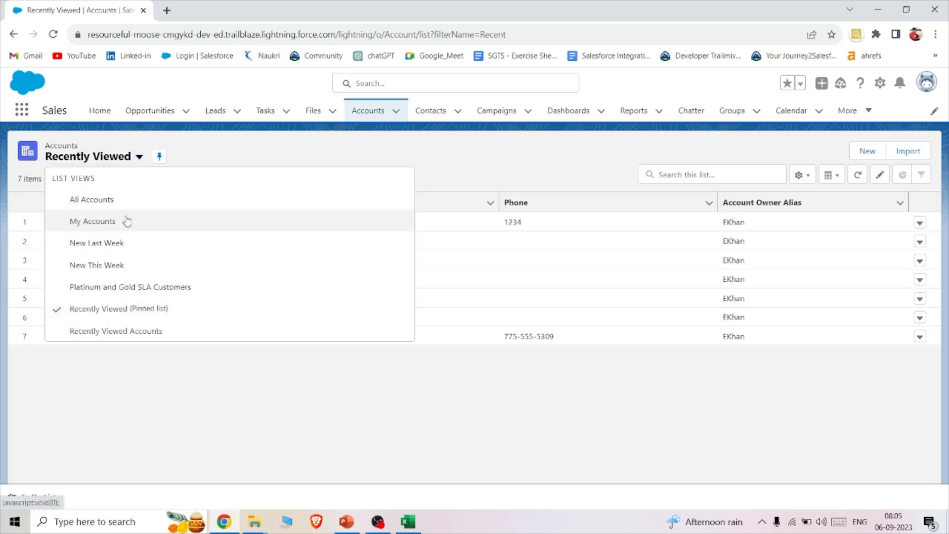
left_click(118, 381)
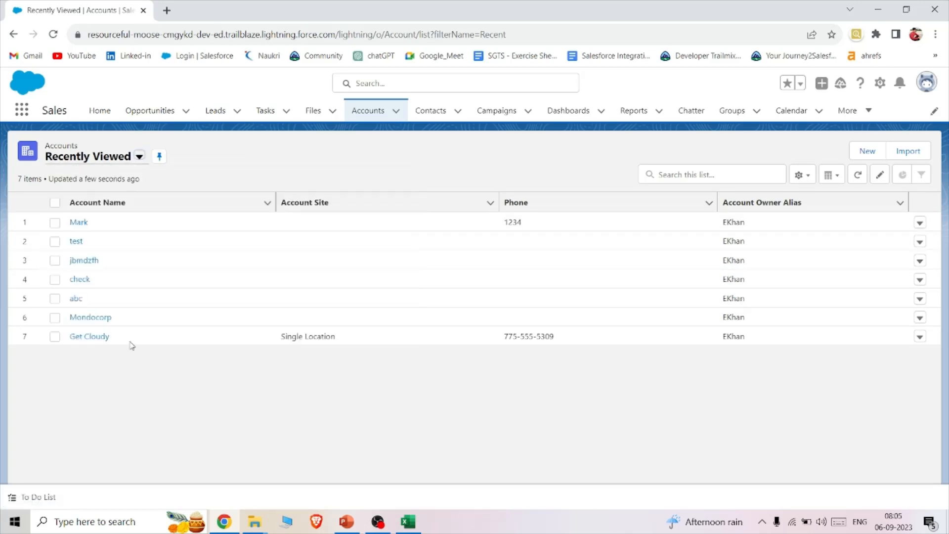
left_click(139, 157)
left_click(123, 197)
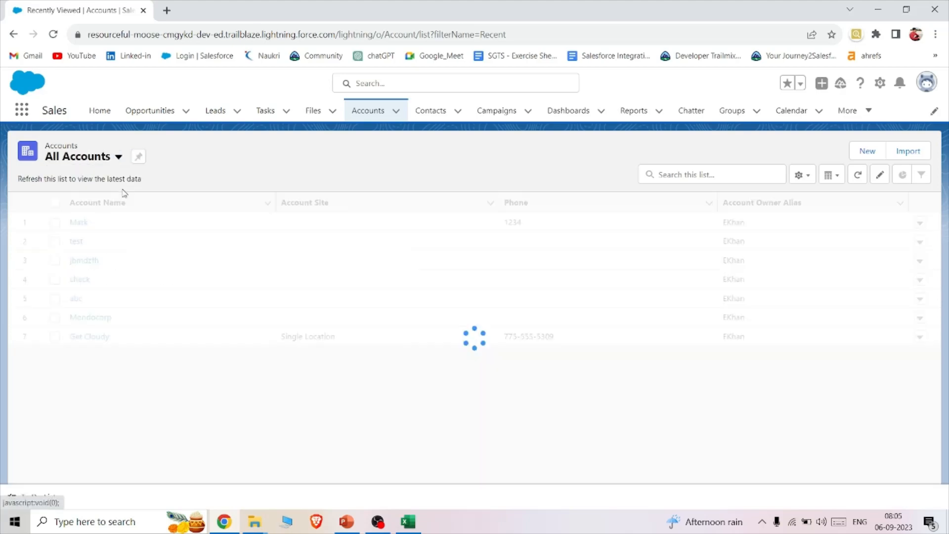
scroll(171, 315, "down", 2)
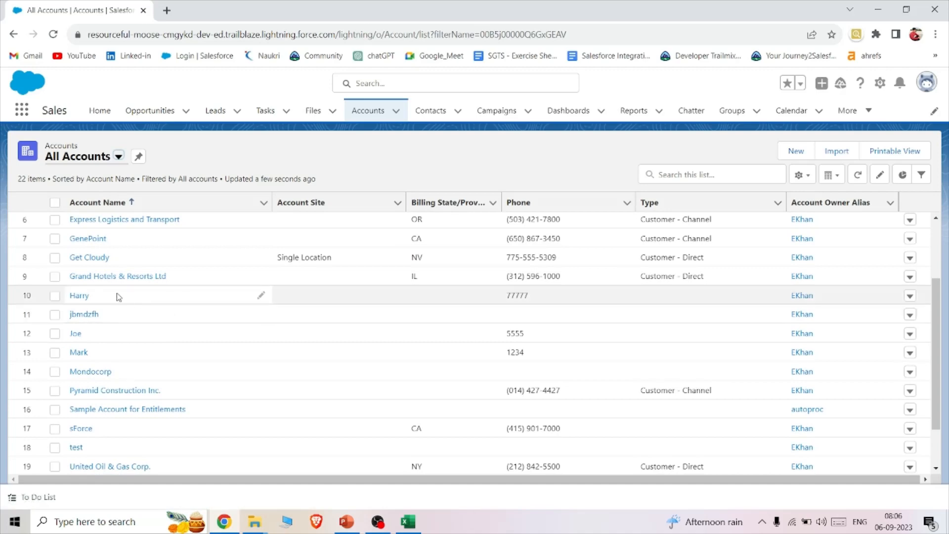
left_click(80, 295)
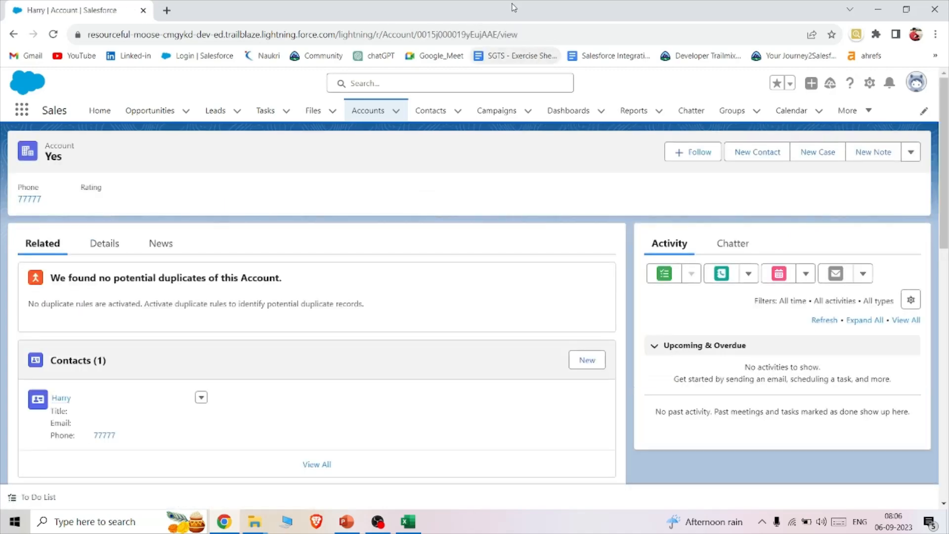
- Copy the account's record ID from its page address and paste it into cell E4 of the TestInsert sheet in Excel
double_click(464, 35)
key("ctrl+c")
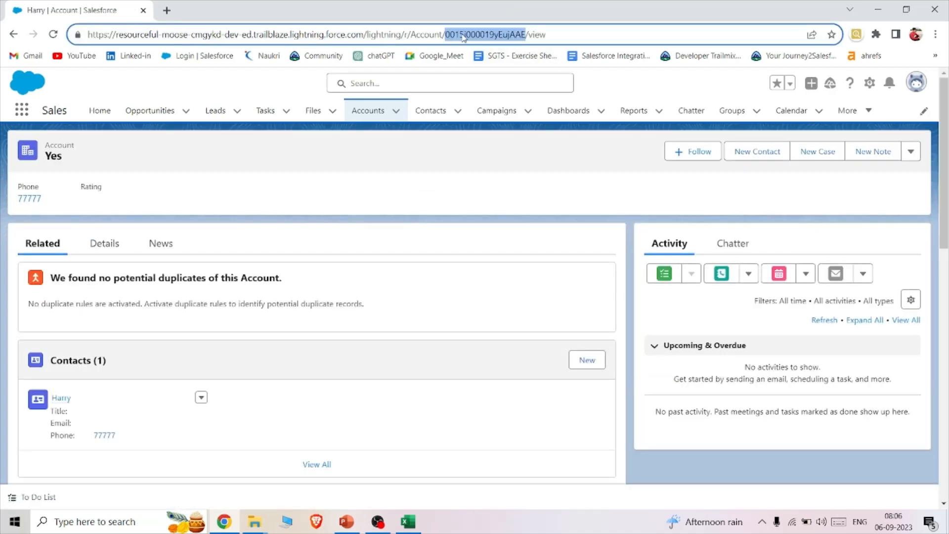
left_click(408, 521)
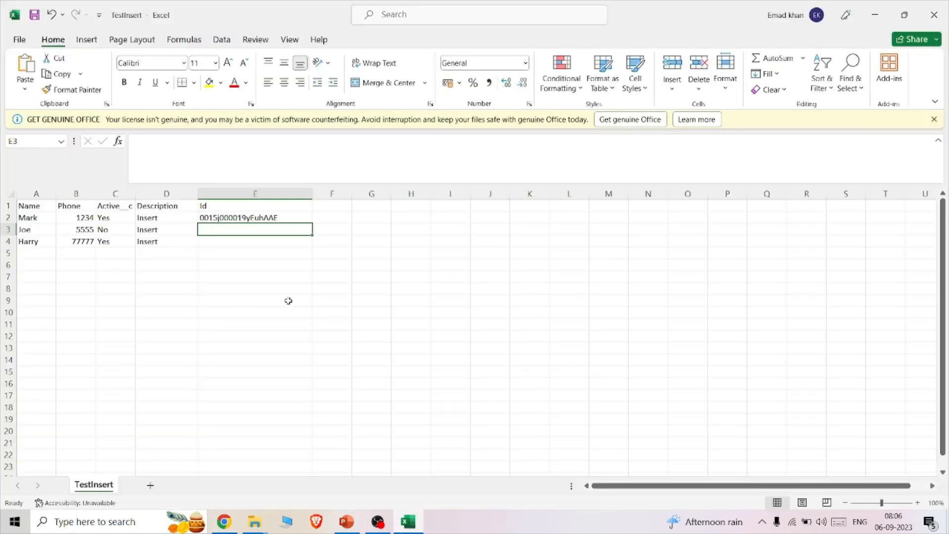
left_click(240, 241)
key("ctrl+v")
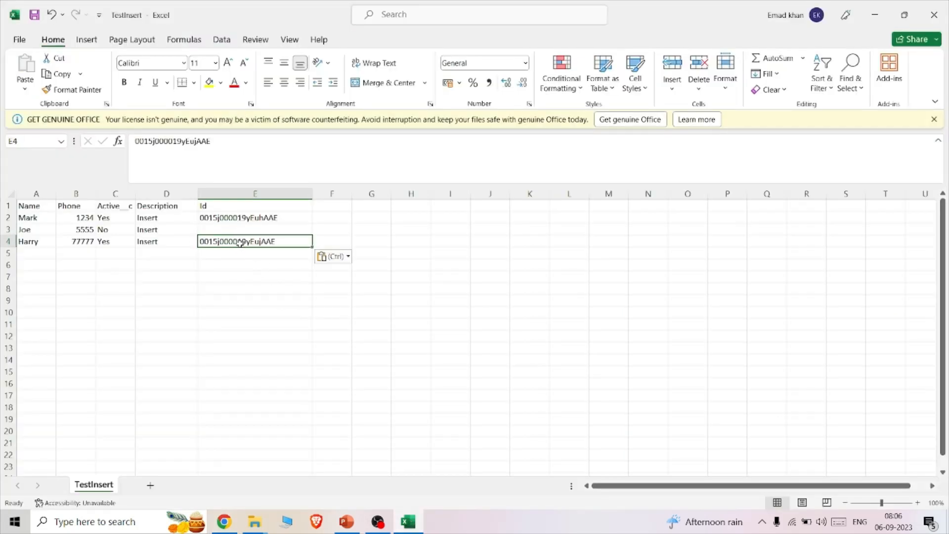
- Return to Salesforce in Chrome and open the account from the sheet's second data row through the All Accounts list
left_click(224, 522)
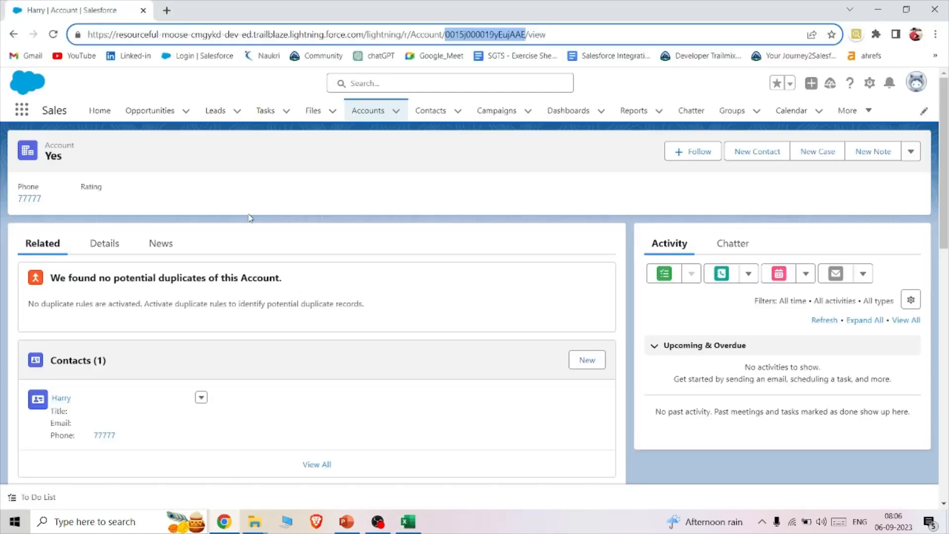
left_click(366, 111)
left_click(139, 157)
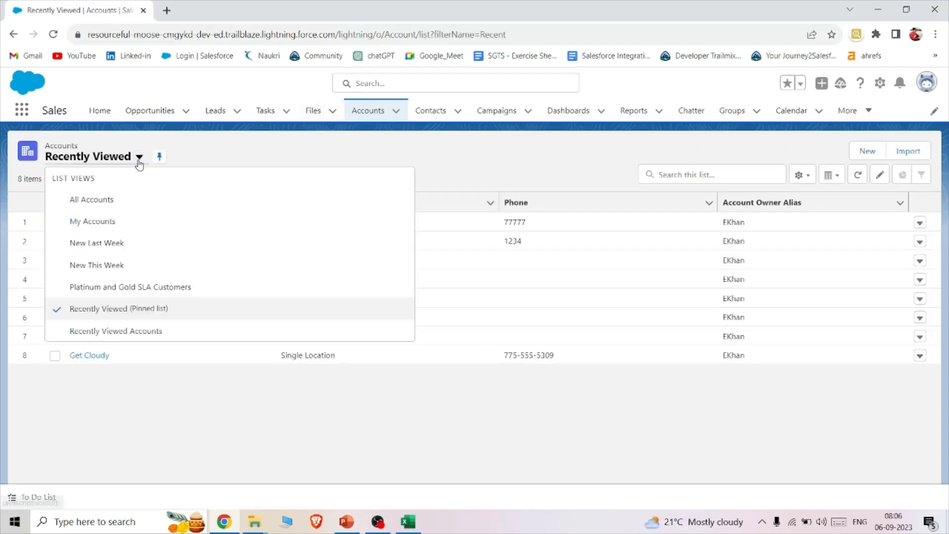
left_click(98, 199)
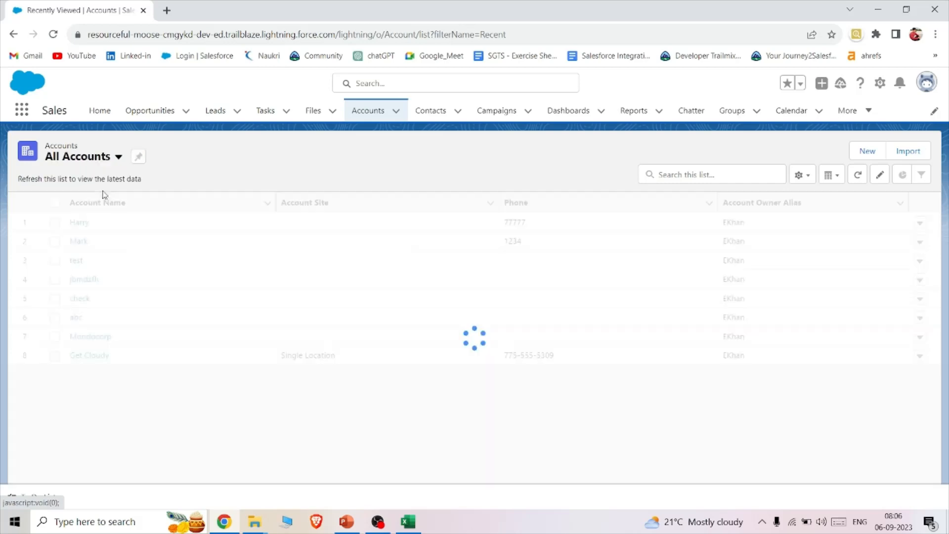
scroll(152, 320, "down", 3)
double_click(131, 349)
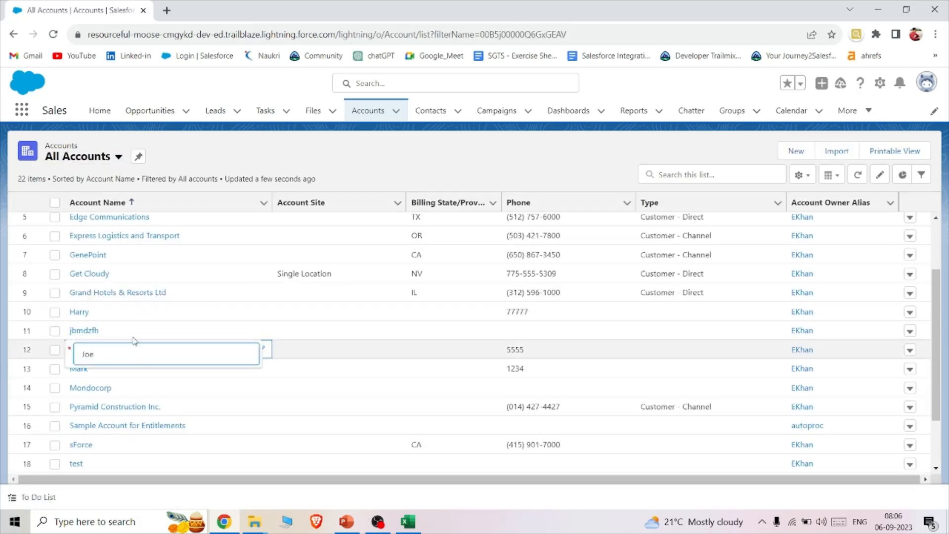
left_click(131, 336)
left_click(75, 350)
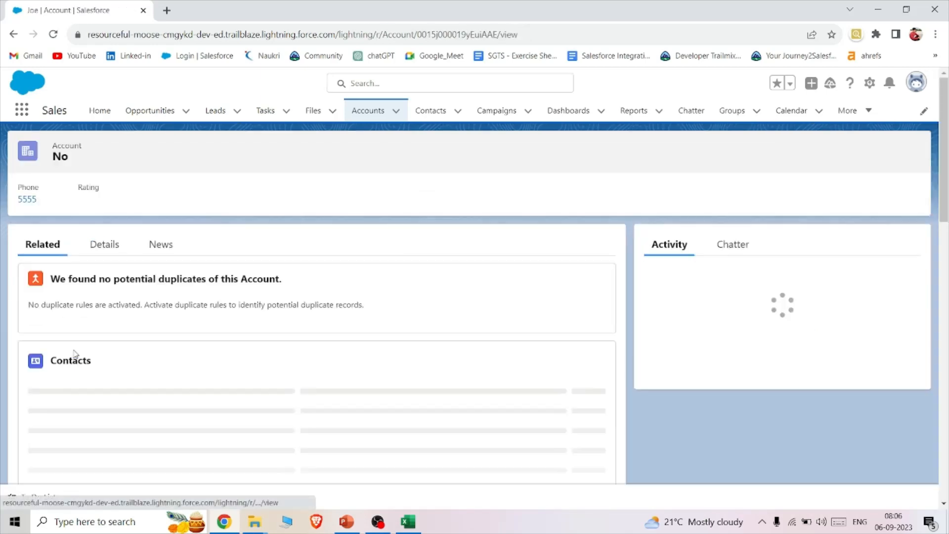
- Copy this account's record ID from its page address and paste it into cell E3 of the TestInsert sheet in Excel
double_click(437, 35)
key("ctrl+c")
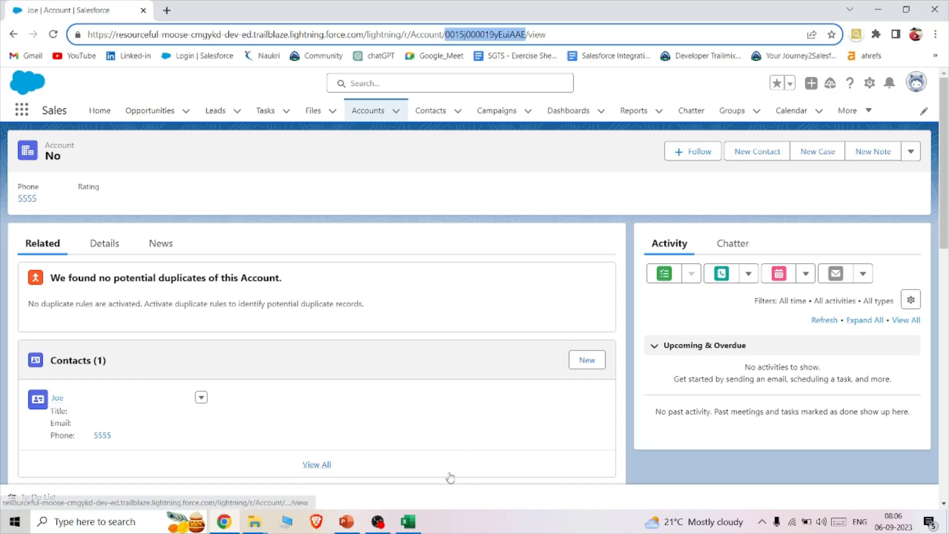
left_click(409, 521)
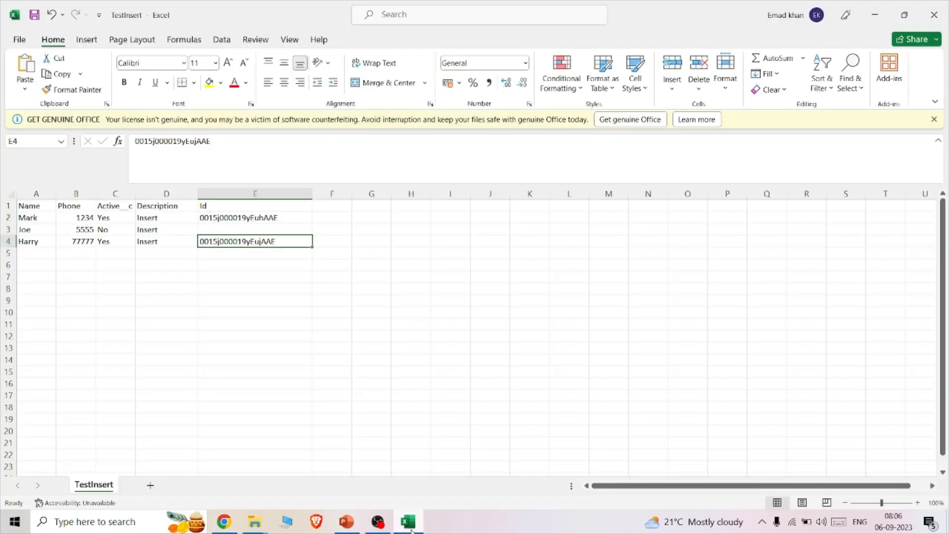
left_click(218, 231)
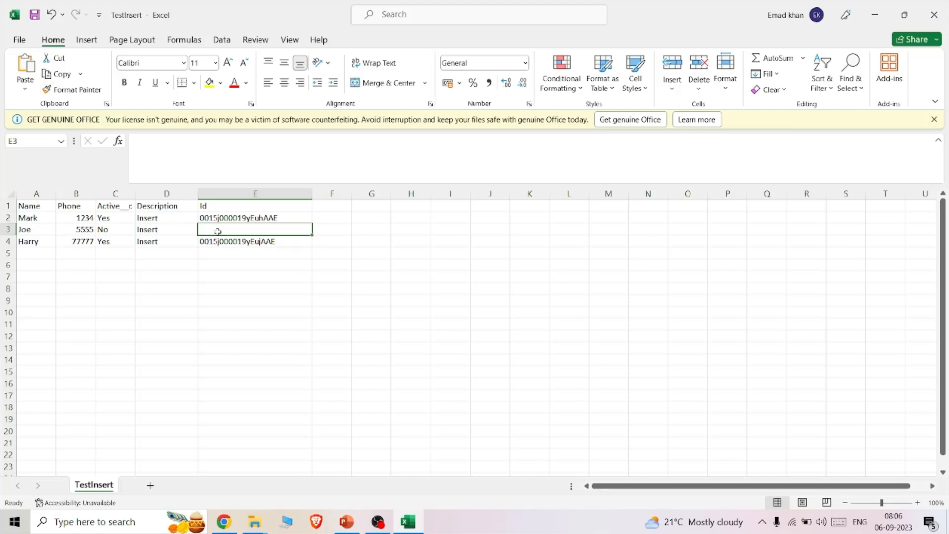
key("ctrl+v")
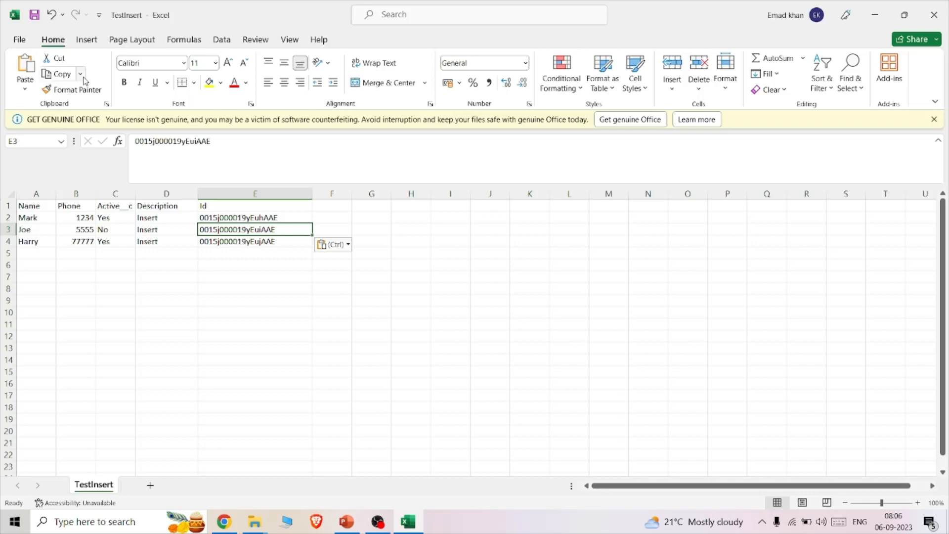
- Save a copy of the sheet as a CSV UTF-8 file named TestUpdate in the Downloads folder
left_click(19, 40)
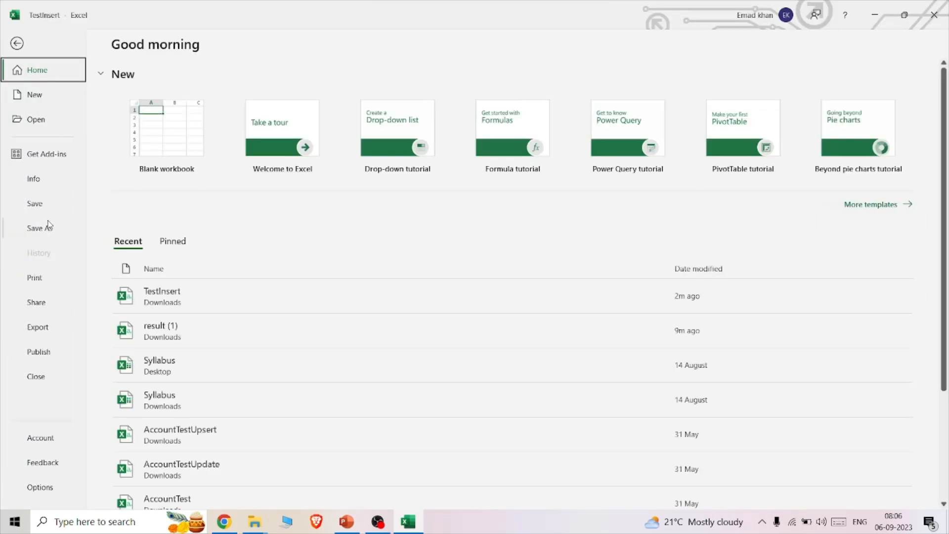
left_click(40, 228)
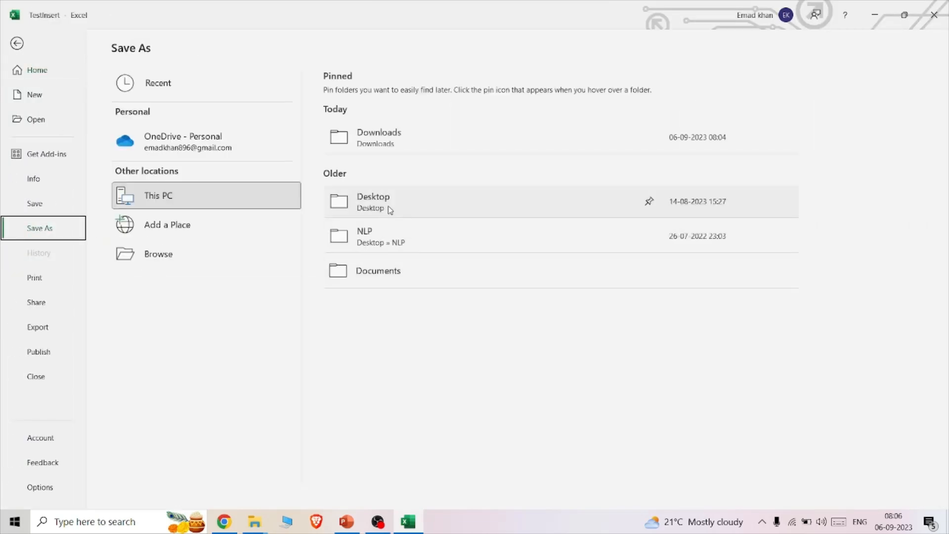
left_click(391, 210)
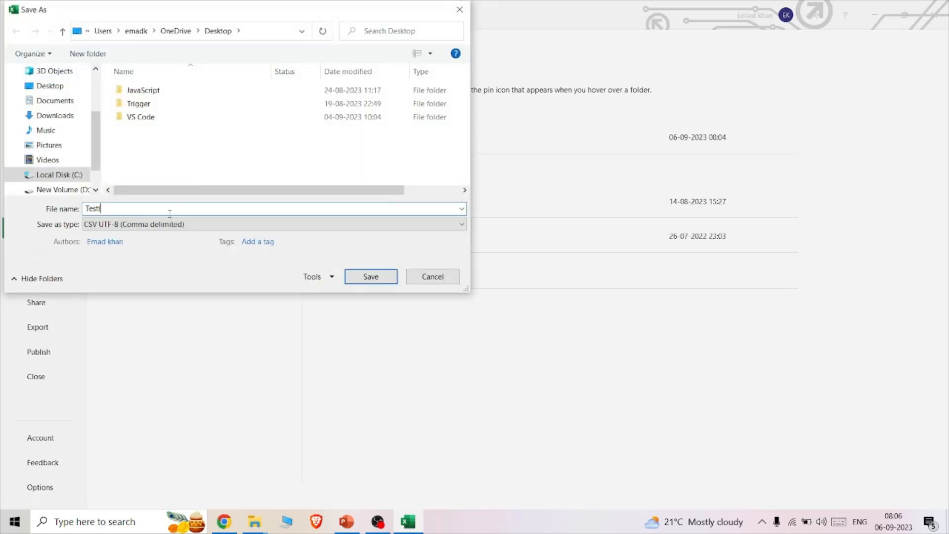
type("U")
left_click(62, 119)
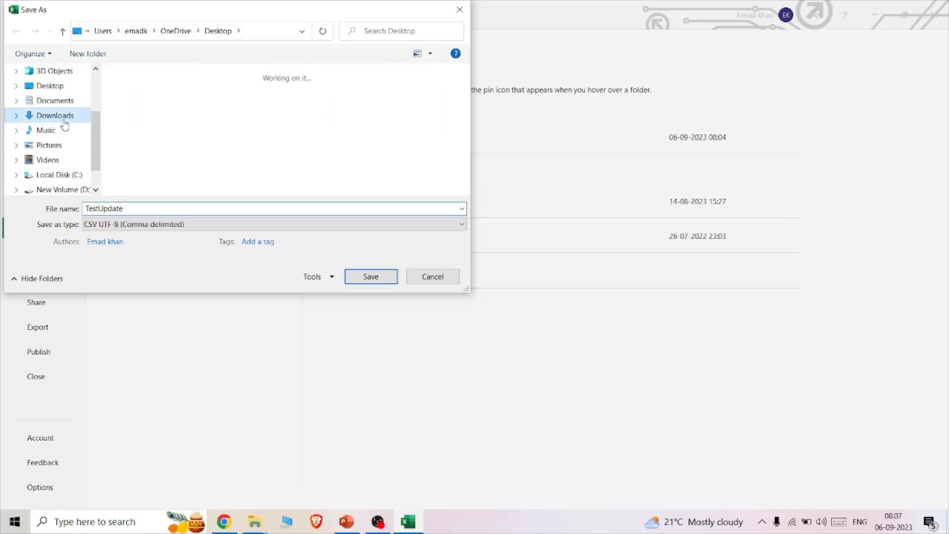
left_click(357, 275)
- Switch back to Salesforce in Chrome, open Setup in its own browser tab, and close the blank tab
left_click(879, 14)
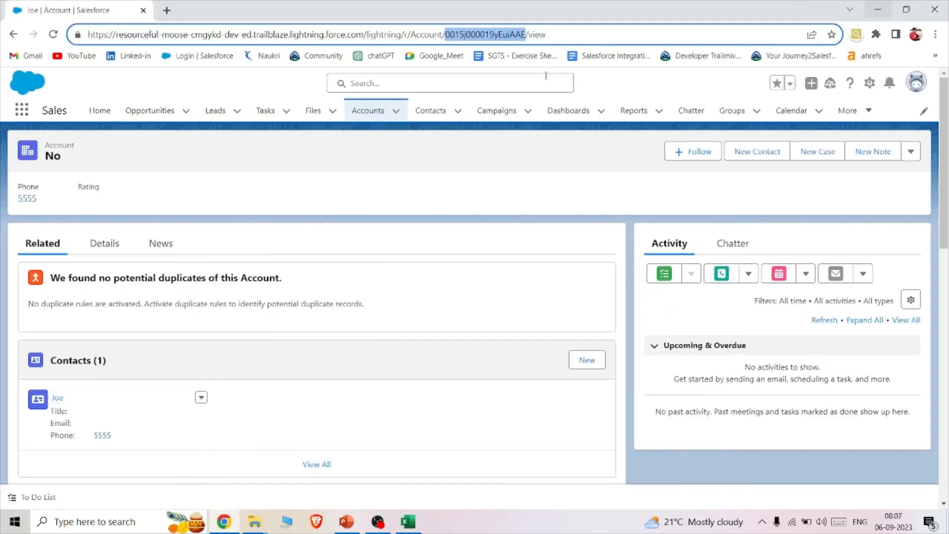
left_click(167, 11)
left_click(101, 9)
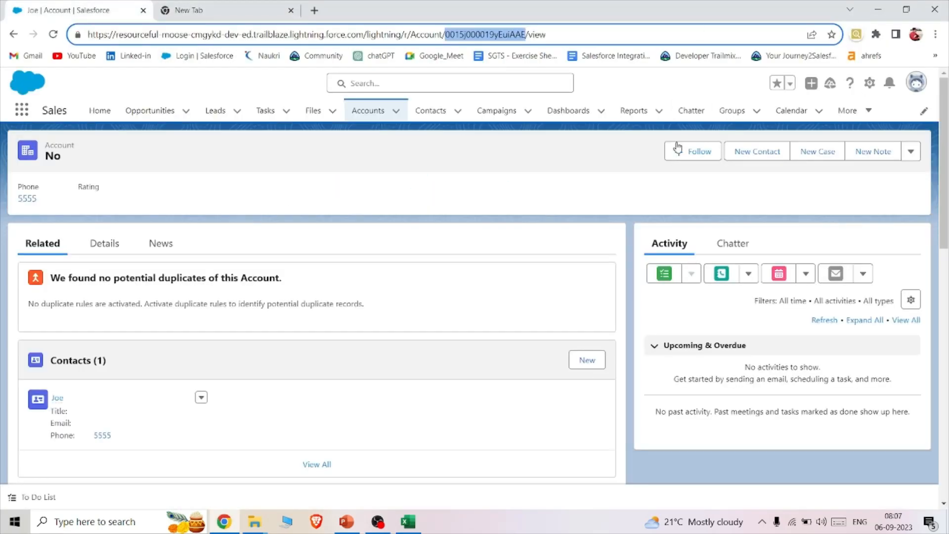
left_click(871, 84)
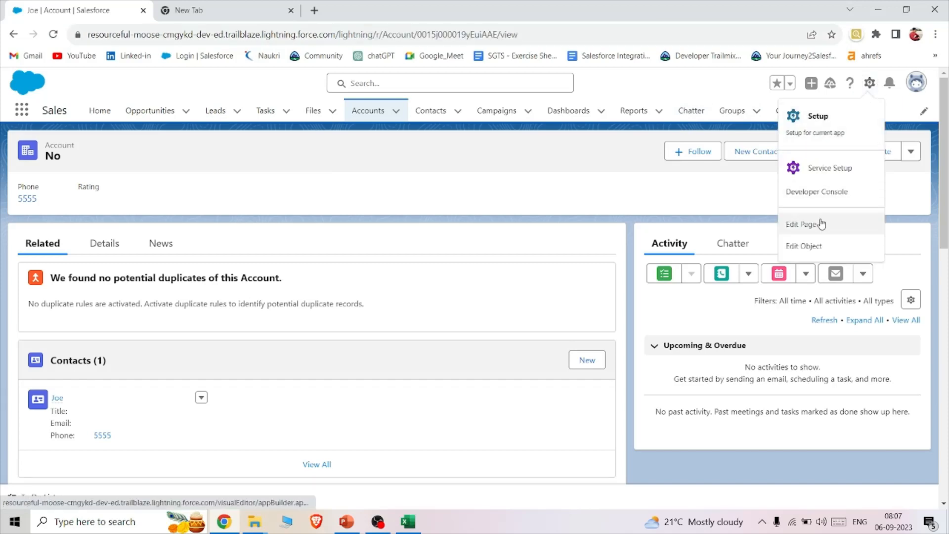
left_click(827, 136)
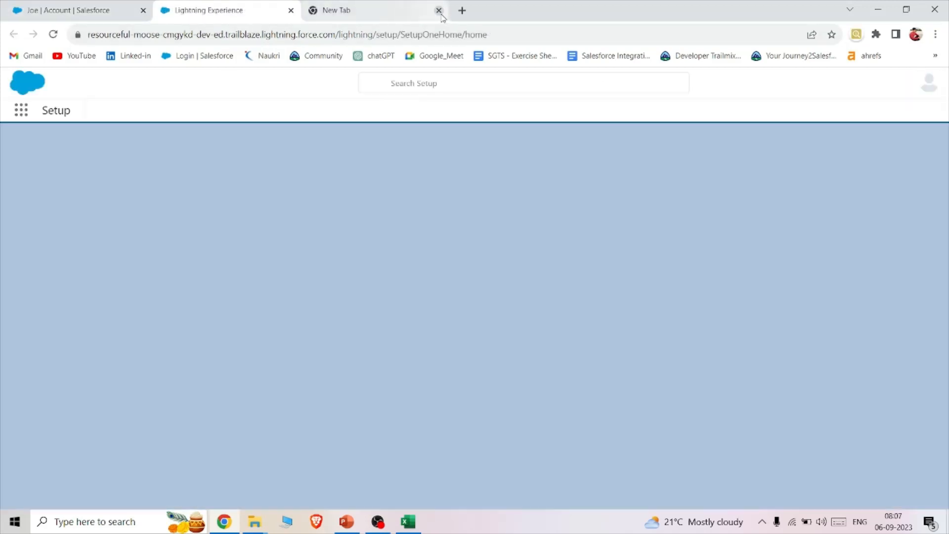
left_click(438, 11)
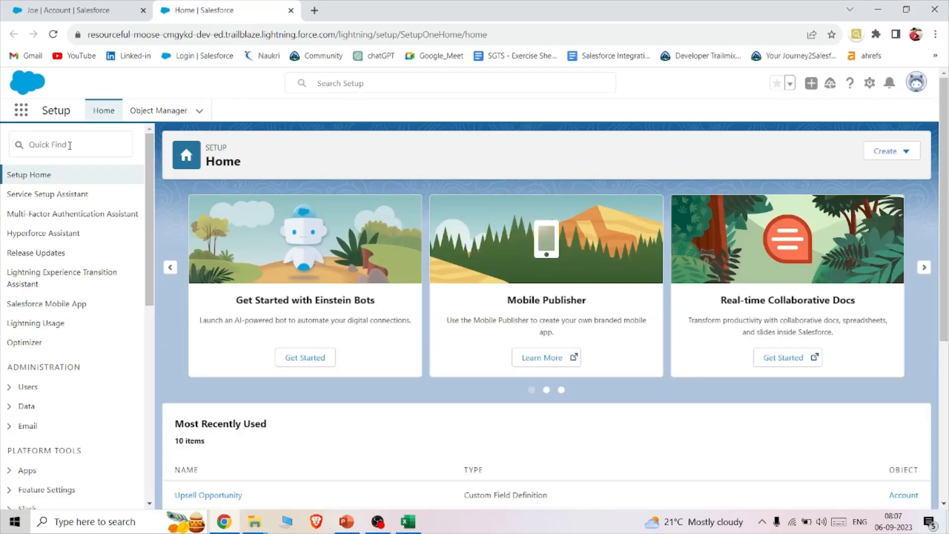
- Find the Data Import Wizard in Setup, open it, and locate its Launch Wizard option
left_click(75, 146)
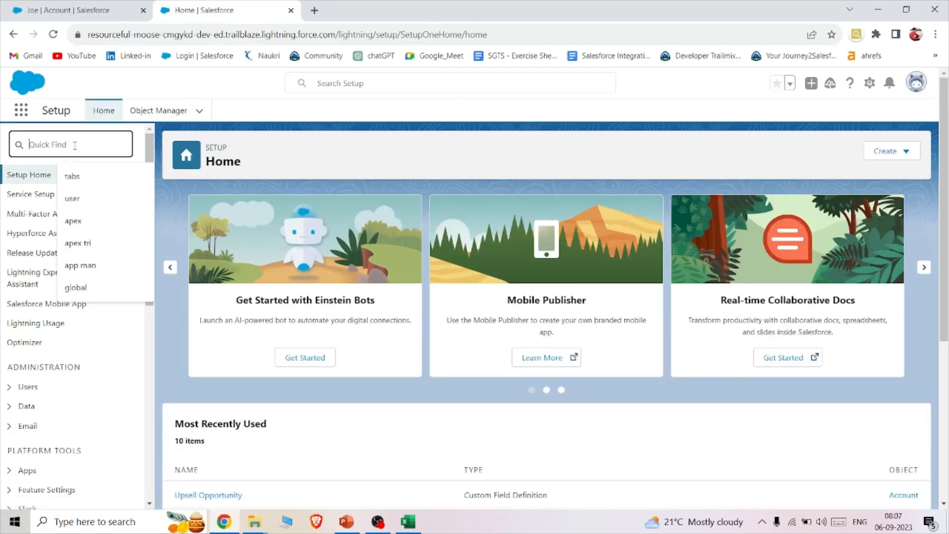
type("data im")
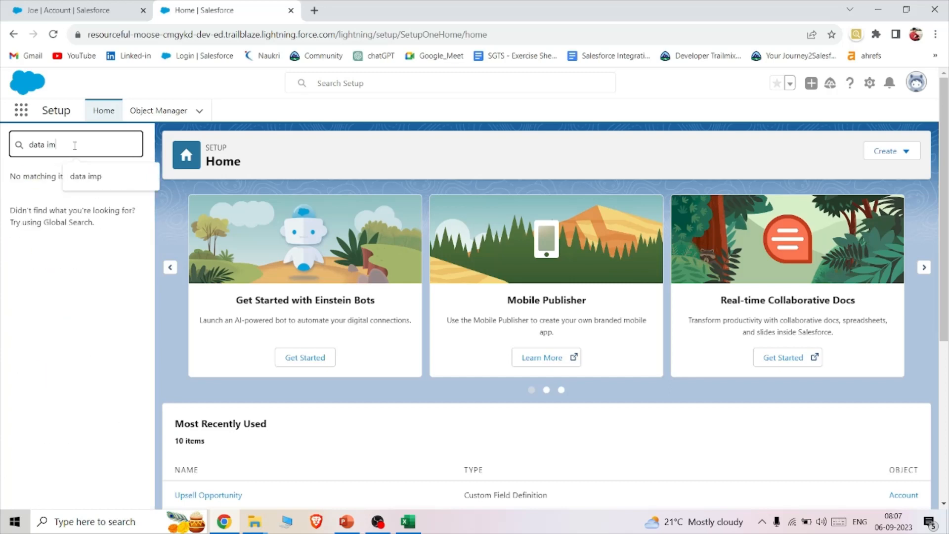
left_click(47, 194)
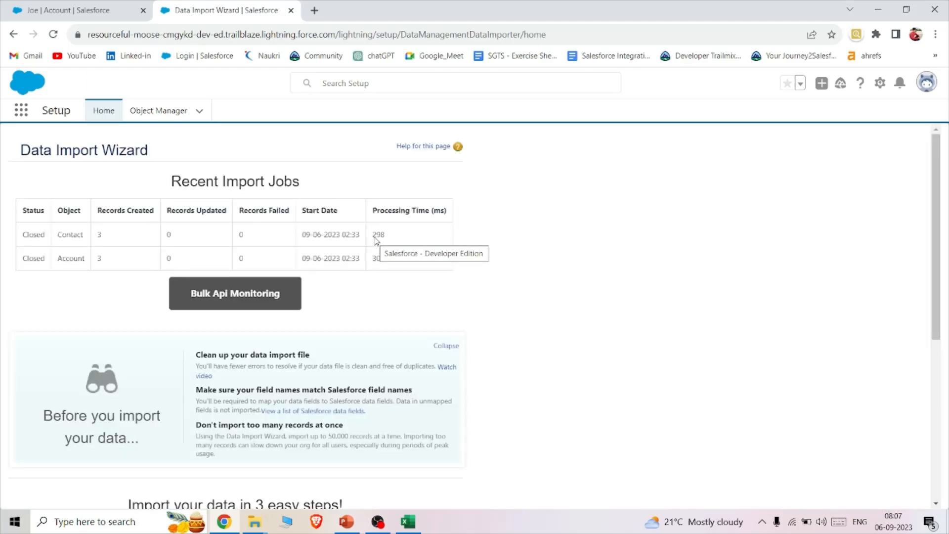
scroll(376, 241, "down", 6)
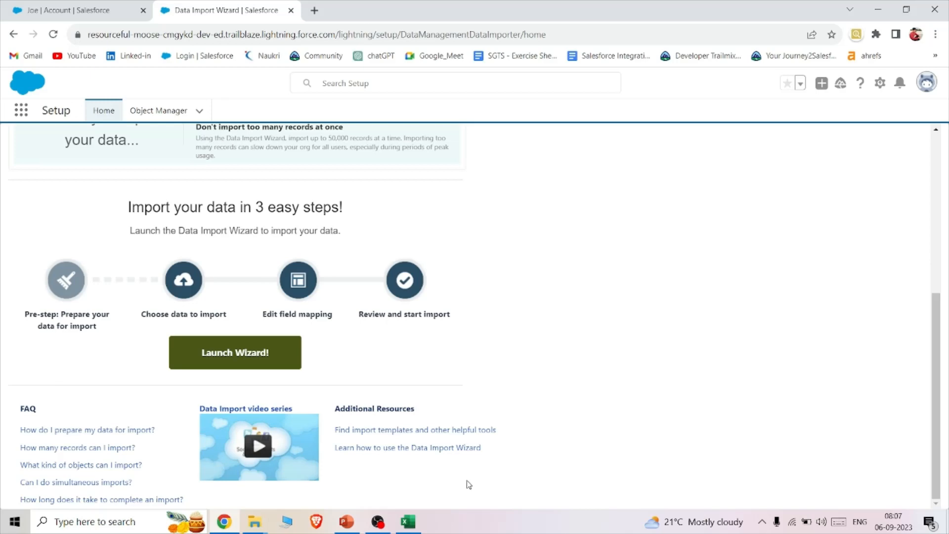
- Switch to the TestUpdate sheet in Excel and change the Description in cell D2 to Update
left_click(408, 521)
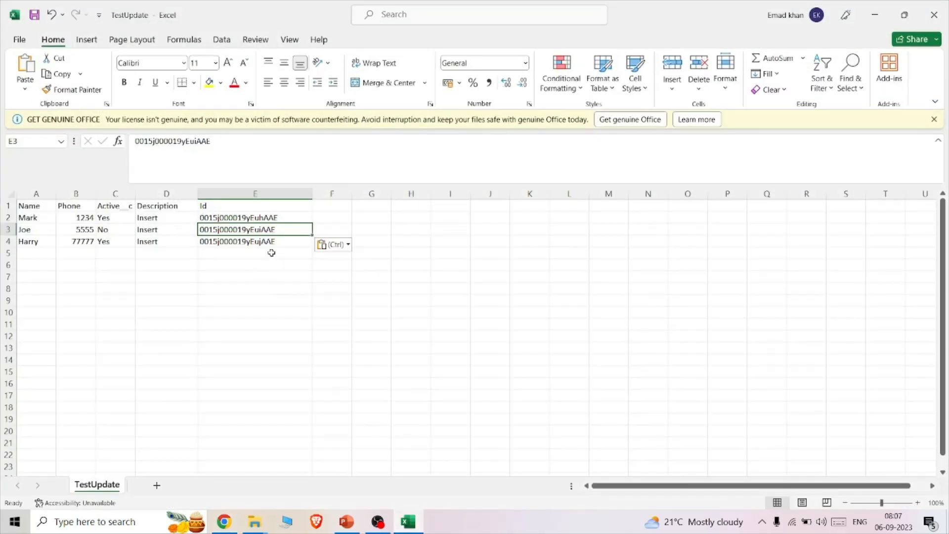
left_click(148, 218)
key("Down")
key("Down")
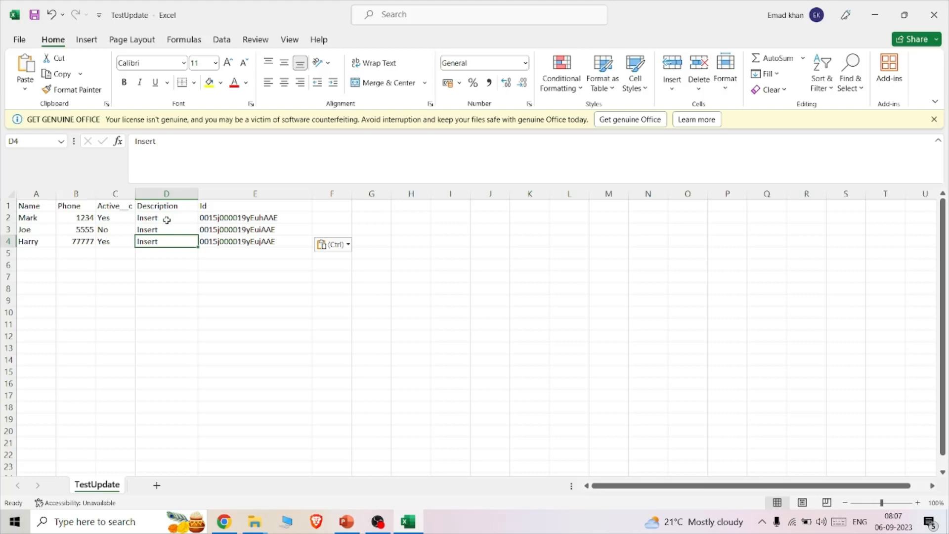
double_click(167, 219)
key("BackSpace")
key("BackSpace")
key("BackSpace")
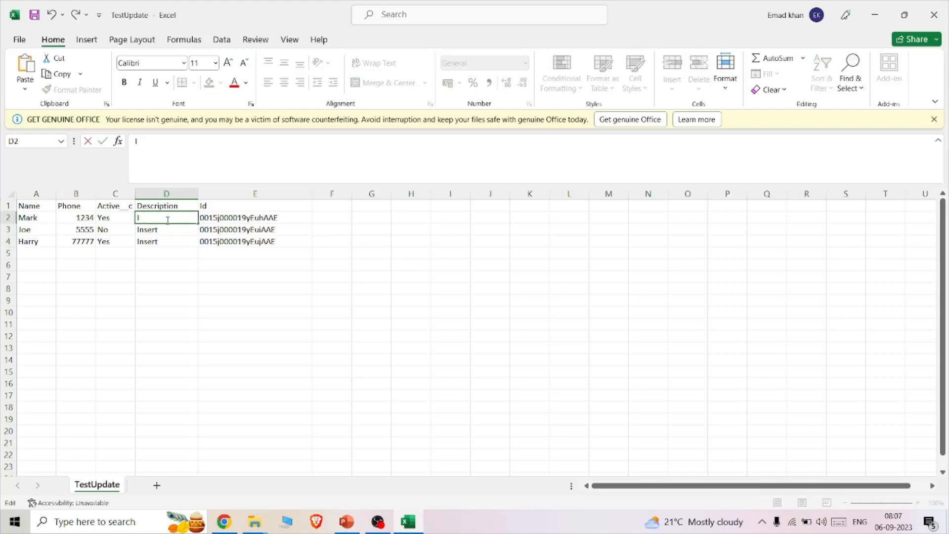
type("Upddate")
key("BackSpace")
key("BackSpace")
key("BackSpace")
type("ate")
- Change the Description values in cells D3 and D4 of the TestUpdate sheet to Update
left_click(169, 229)
key("BackSpace")
type("Update")
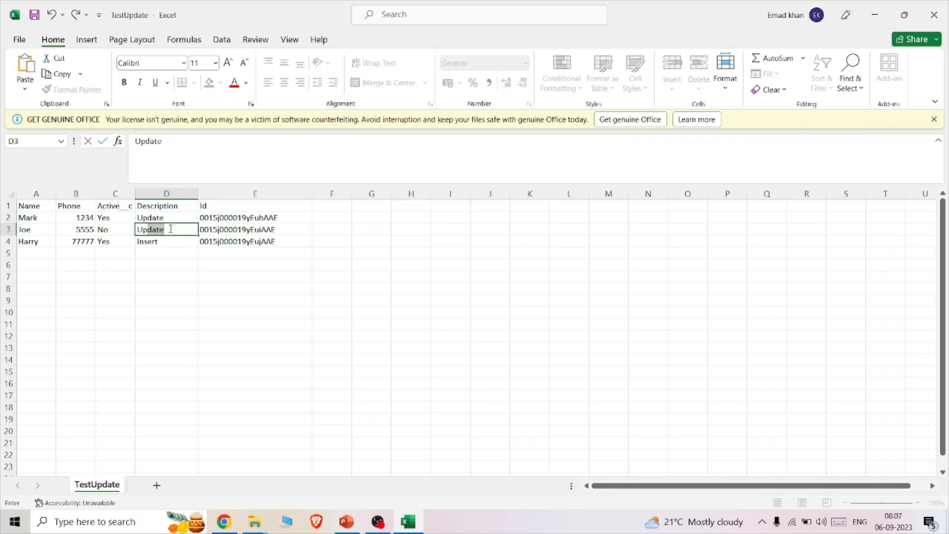
double_click(170, 248)
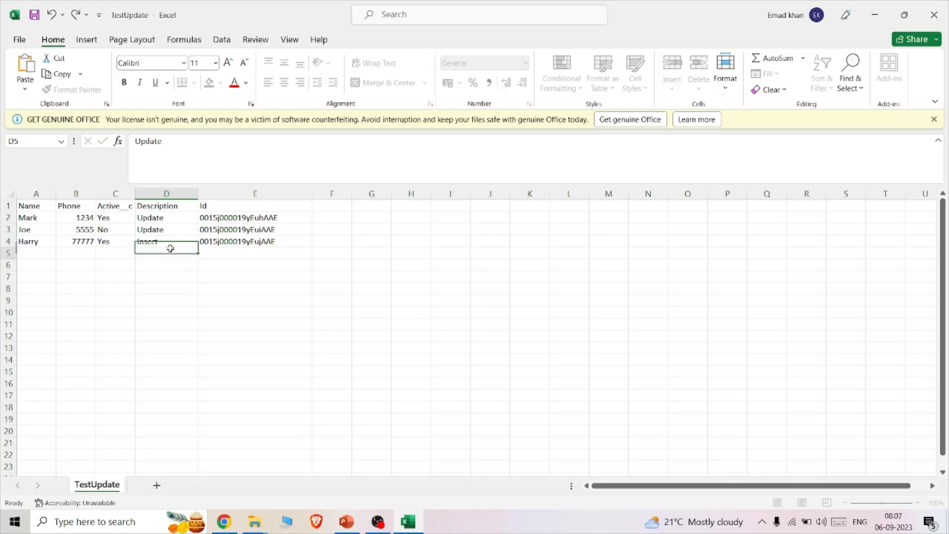
left_click(162, 242)
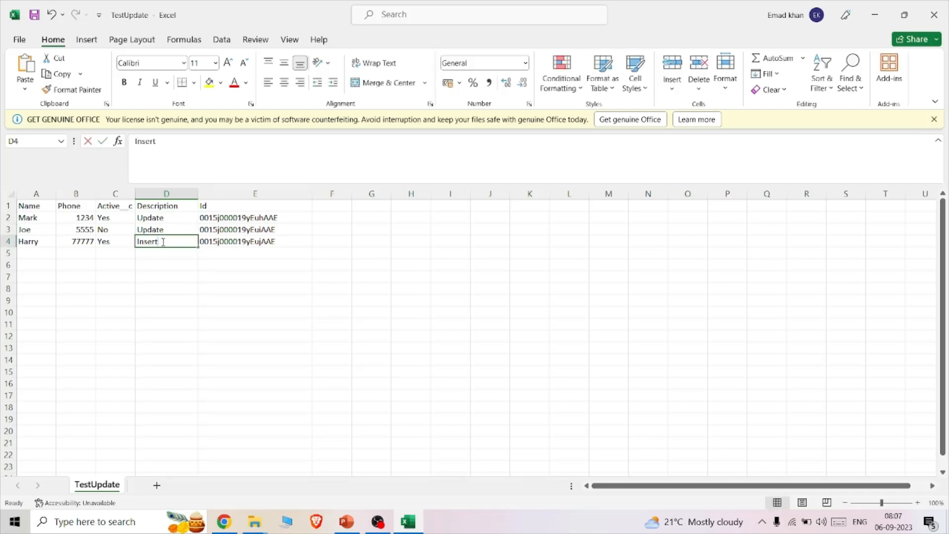
key("BackSpace")
type("update")
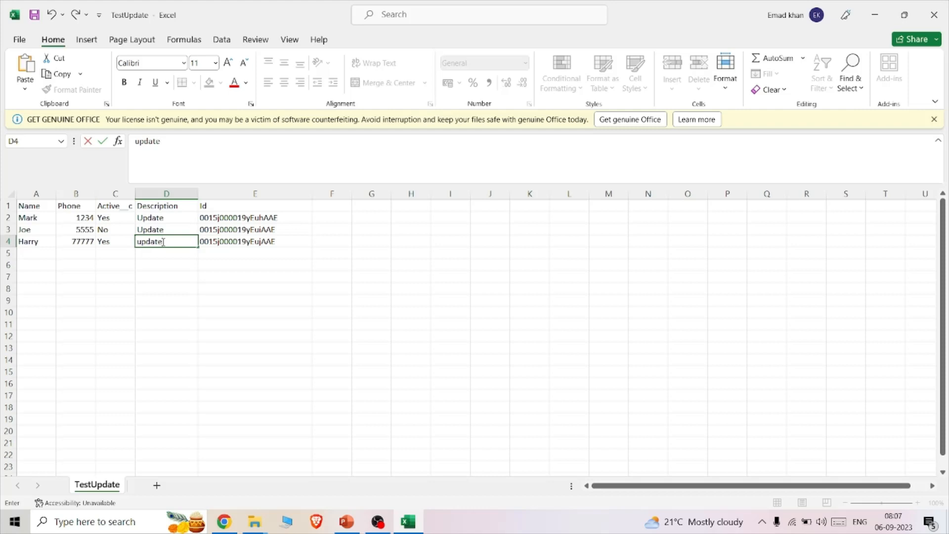
key("BackSpace")
key("BackSpace")
key("BackSpace")
key("BackSpace")
type("Update")
key("Left")
left_click(162, 241)
double_click(158, 242)
key("BackSpace")
key("Delete")
type("U")
- Save the edited sheet as the CSV UTF-8 file TestUpdate in the Downloads folder
left_click(20, 40)
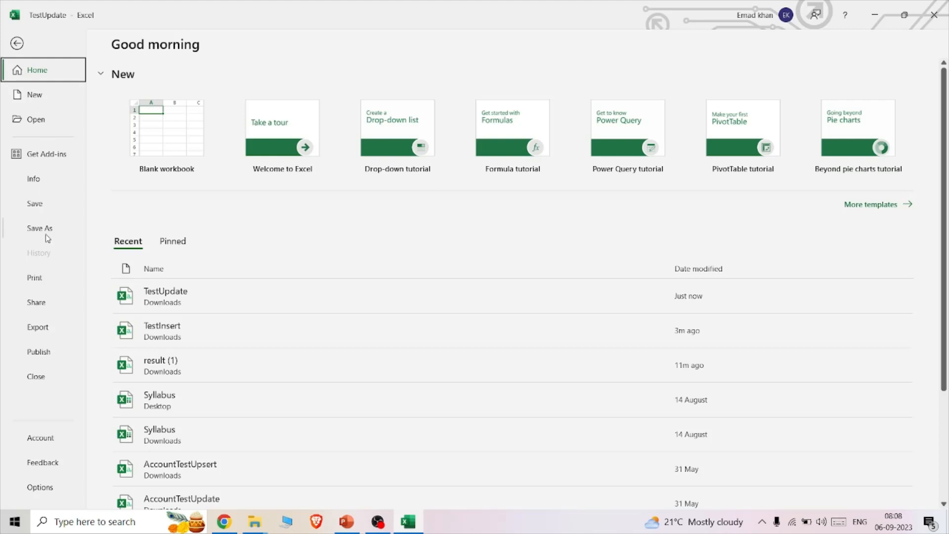
left_click(47, 236)
left_click(368, 202)
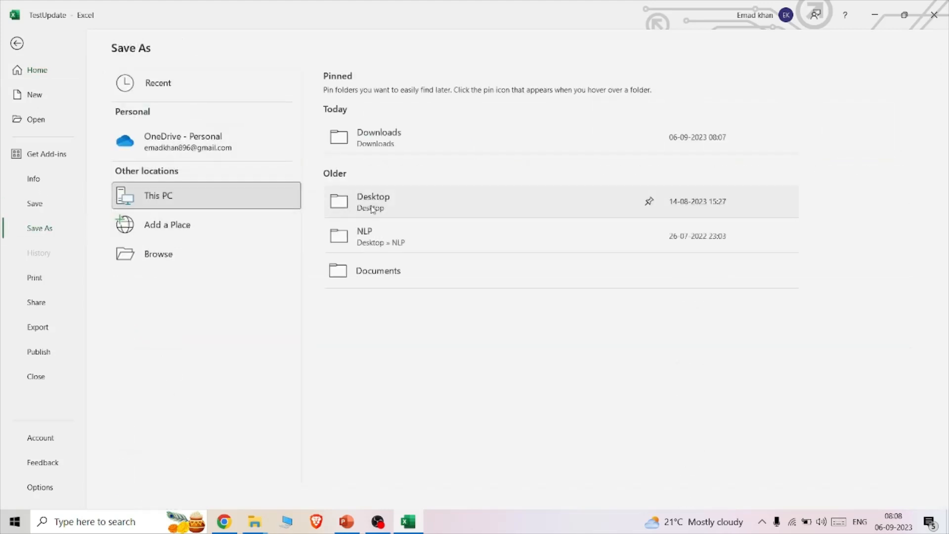
left_click(55, 116)
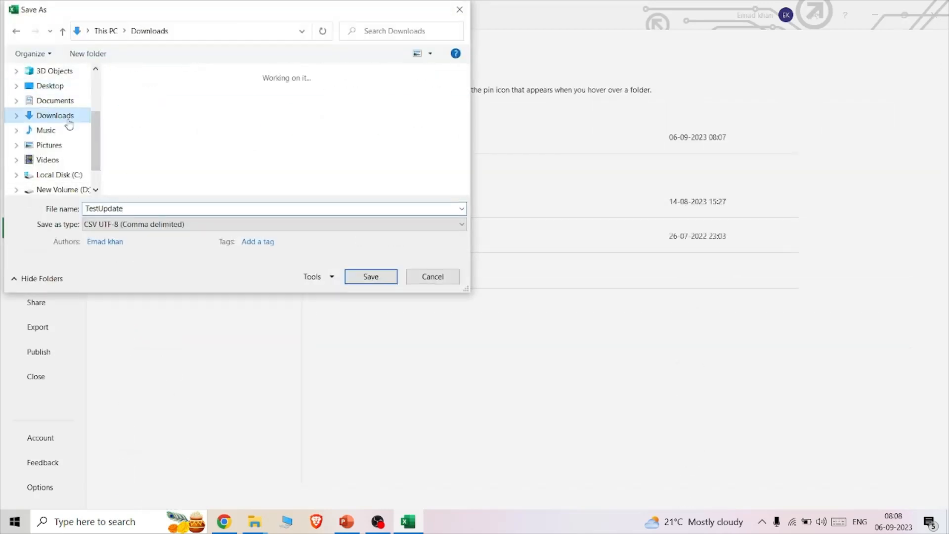
left_click(371, 277)
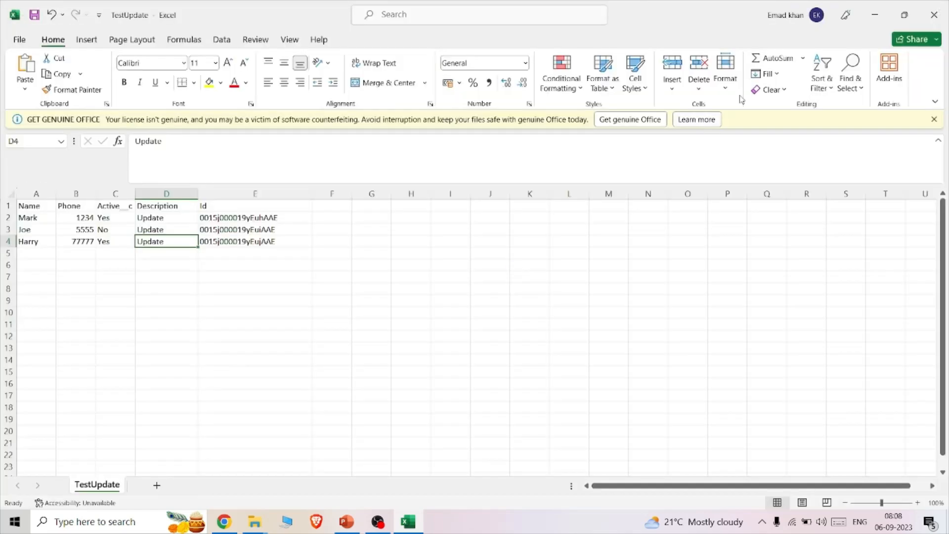
- Switch back to Salesforce in Chrome, launch the Data Import Wizard, and choose to update existing records for Accounts and Contacts
left_click(878, 15)
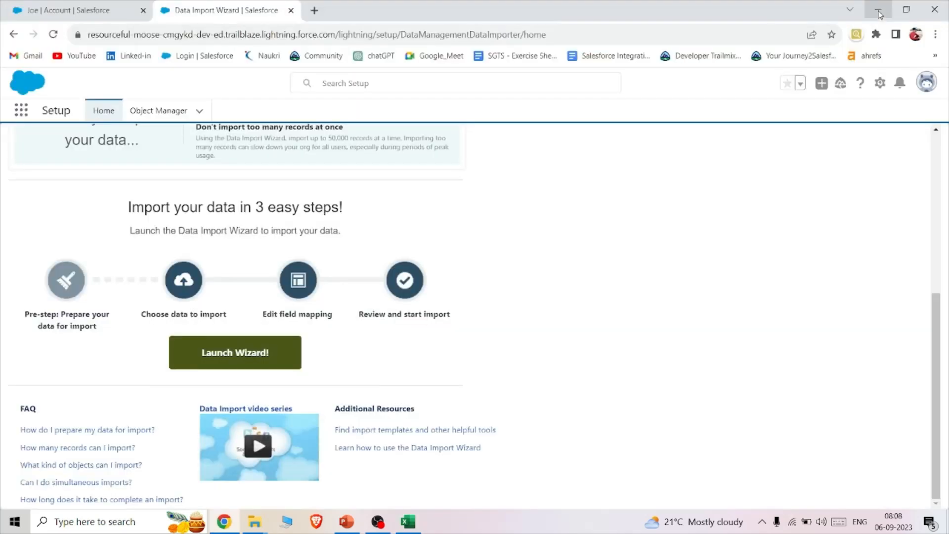
left_click(258, 341)
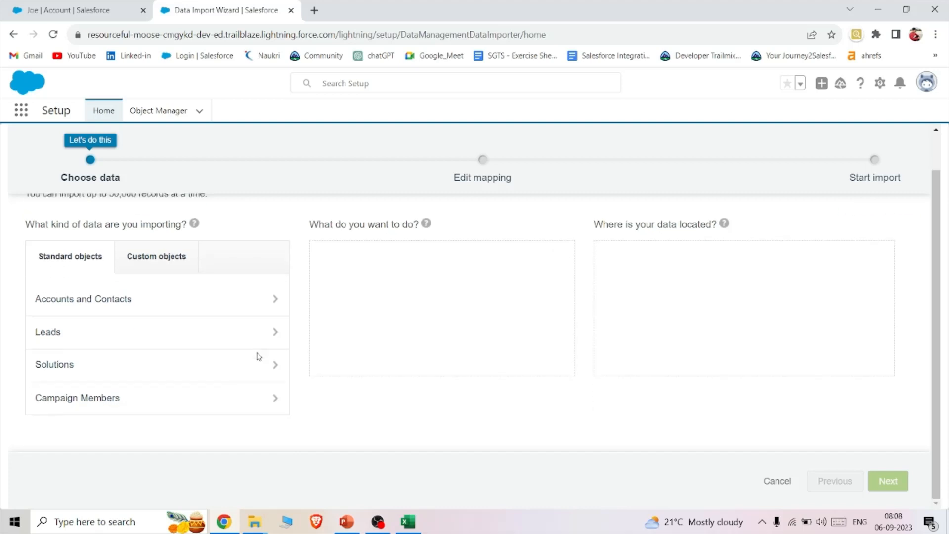
left_click(148, 341)
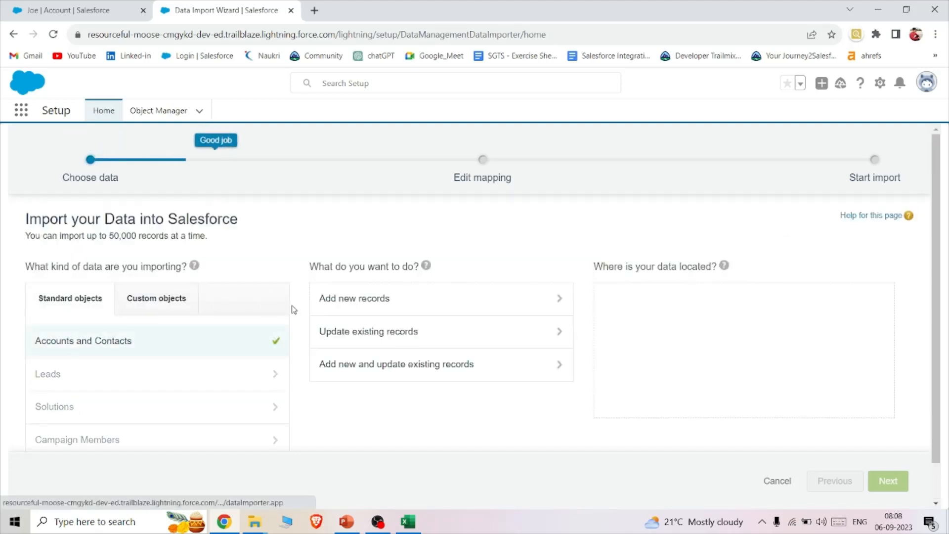
left_click(369, 337)
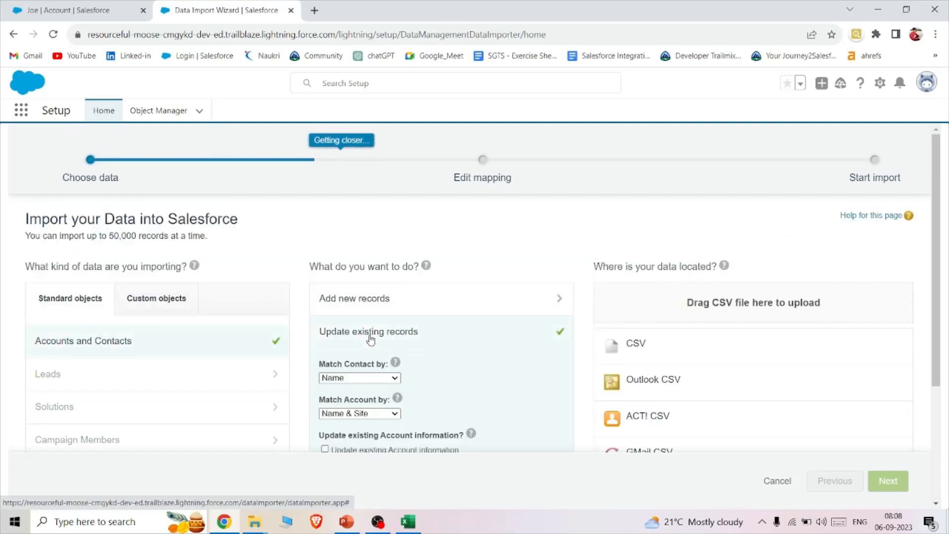
- Match contacts by Name and enable updating of existing Account information for the import
scroll(496, 349, "down", 2)
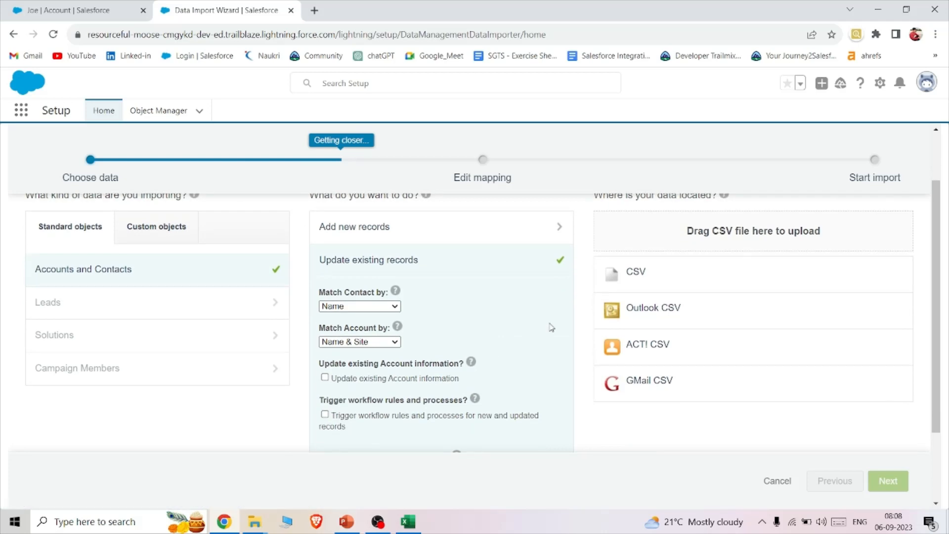
left_click(389, 306)
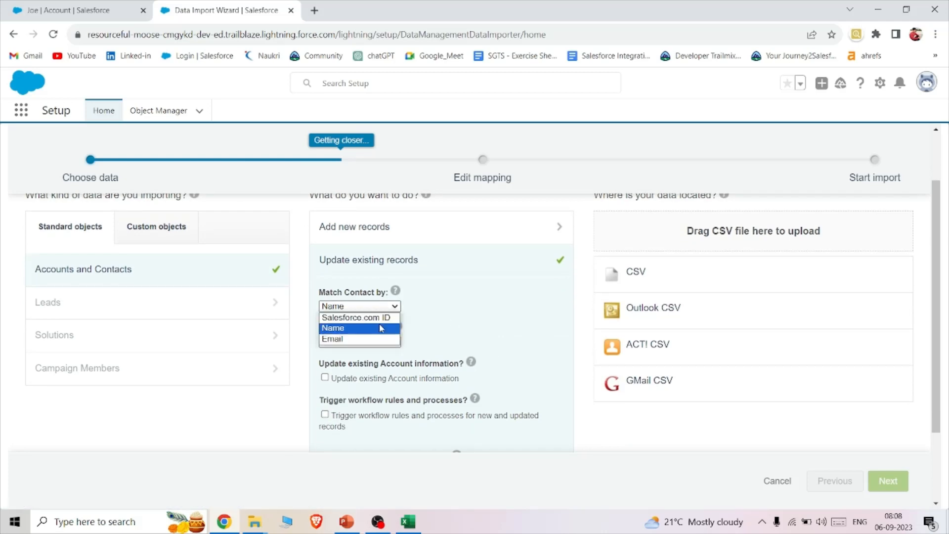
left_click(382, 328)
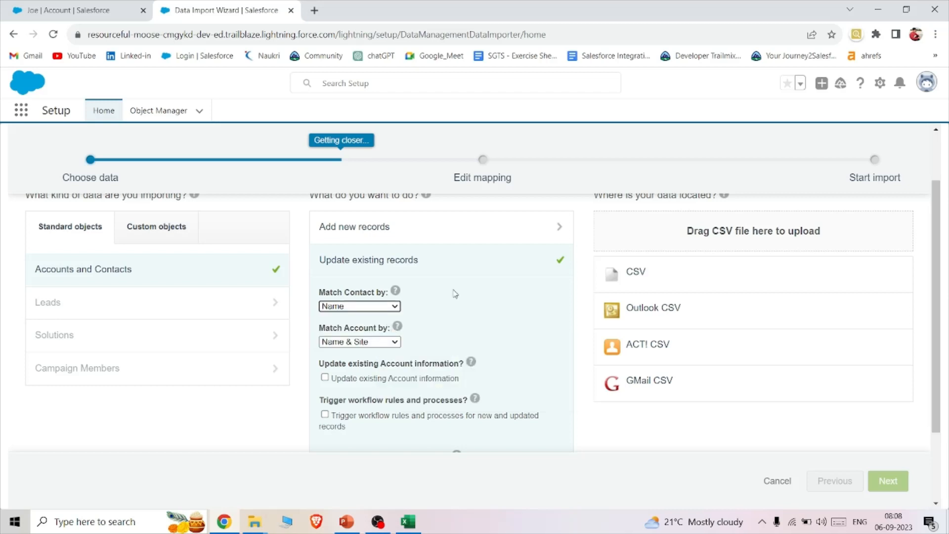
scroll(455, 294, "down", 1)
scroll(455, 293, "up", 2)
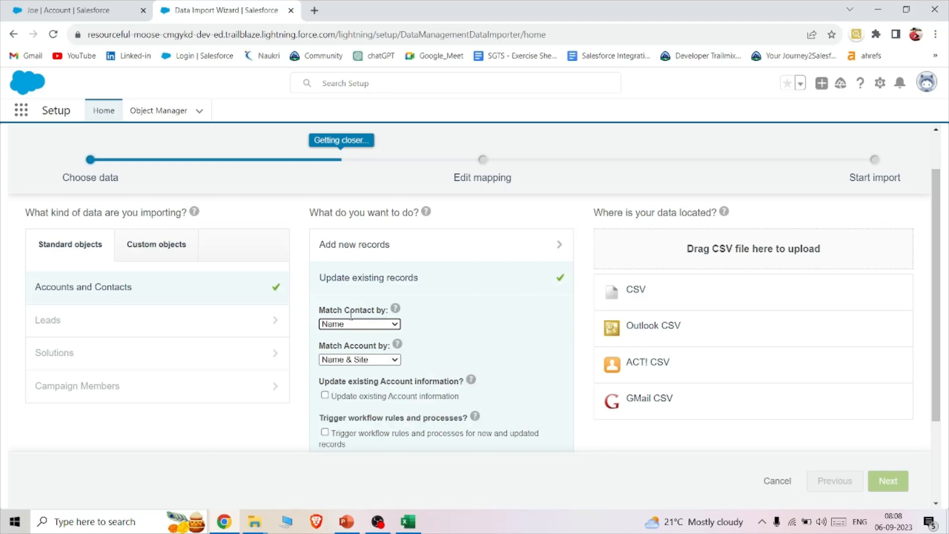
scroll(433, 303, "down", 3)
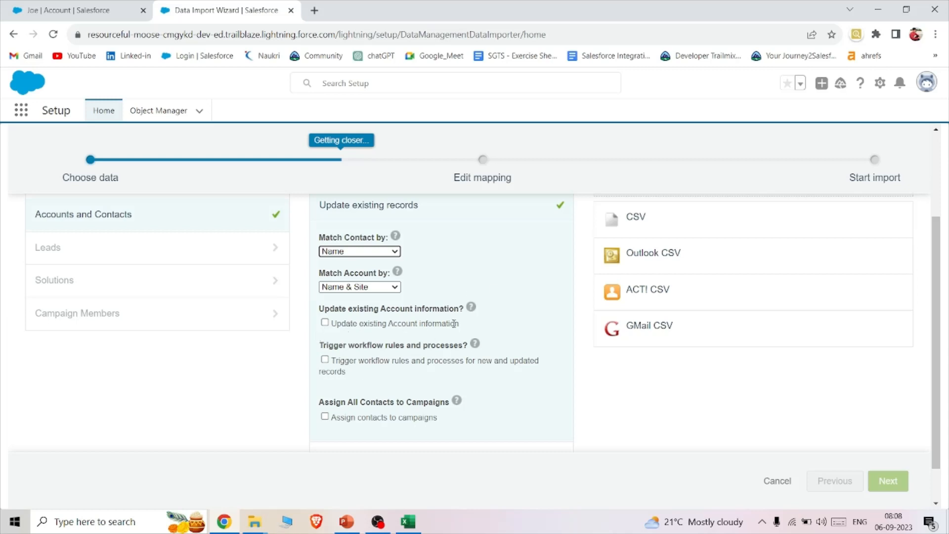
left_click(327, 320)
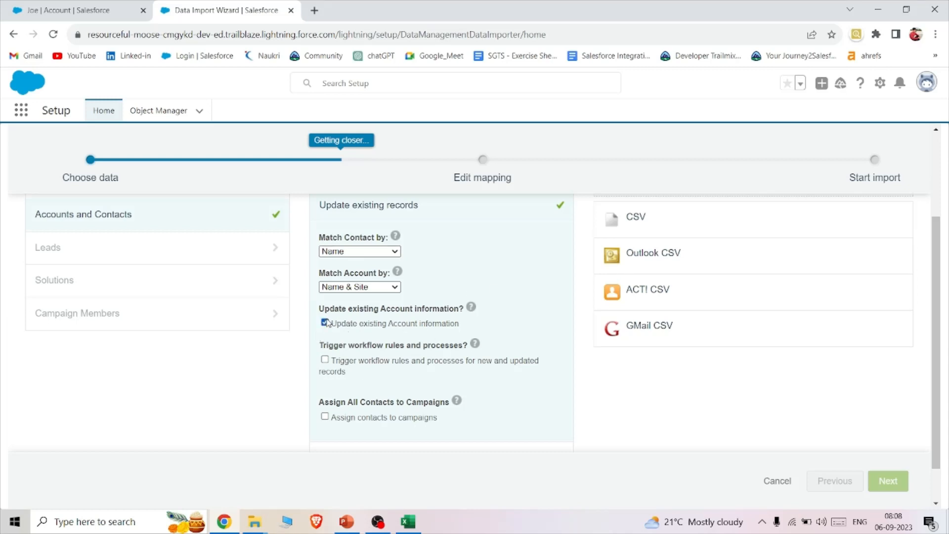
scroll(451, 288, "down", 1)
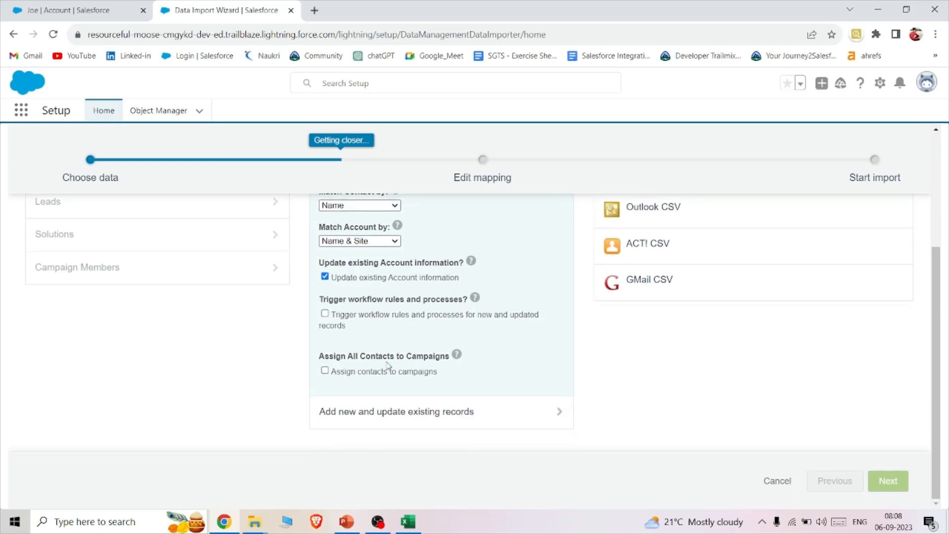
- Choose TestUpdate.csv from Downloads as the CSV data source and continue to field mapping
scroll(500, 272, "up", 4)
double_click(642, 266)
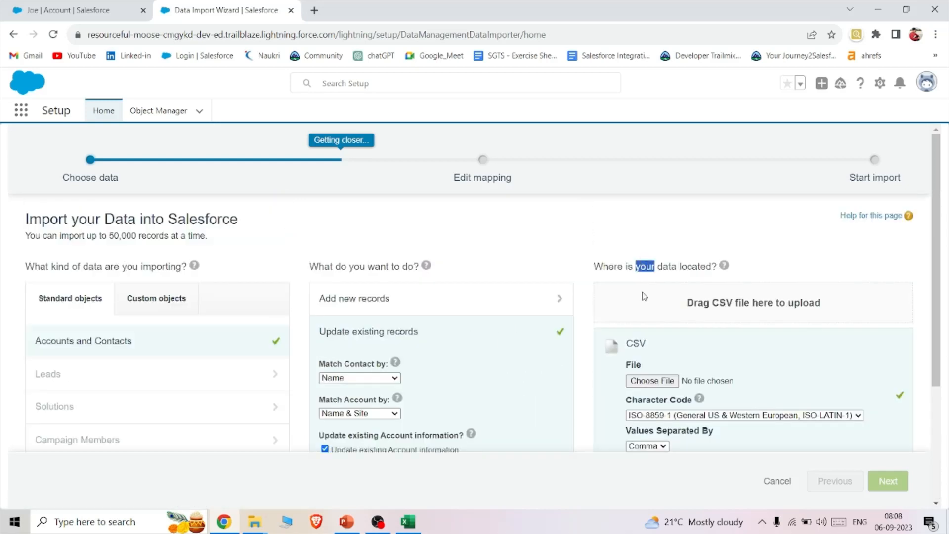
left_click(652, 381)
left_click(145, 122)
left_click(371, 260)
scroll(617, 281, "down", 3)
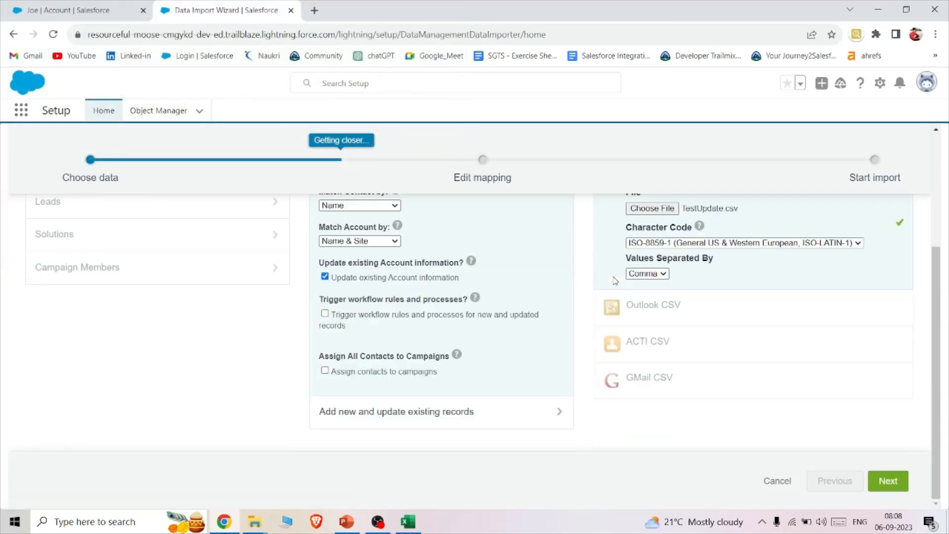
left_click(888, 481)
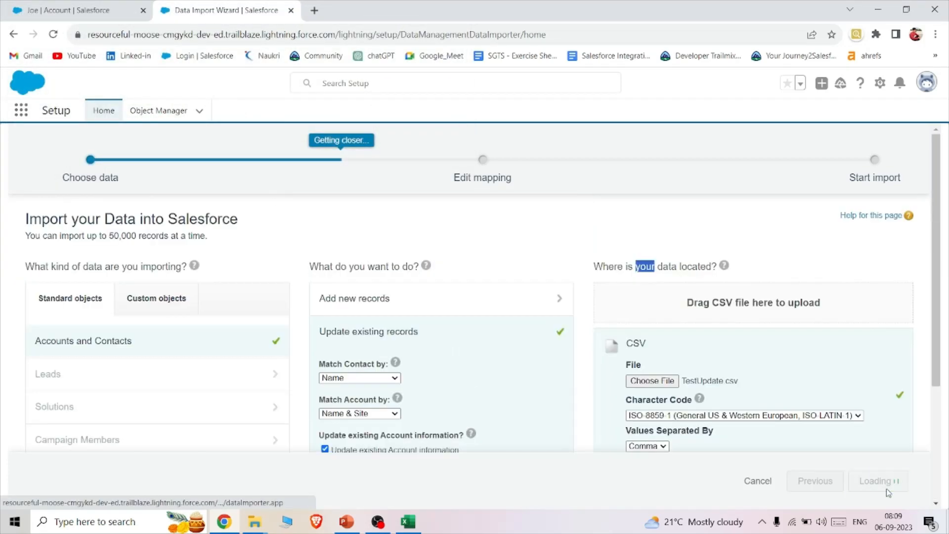
- Map the Active__c column to the Account: Active field and continue to the import review
scroll(581, 341, "down", 2)
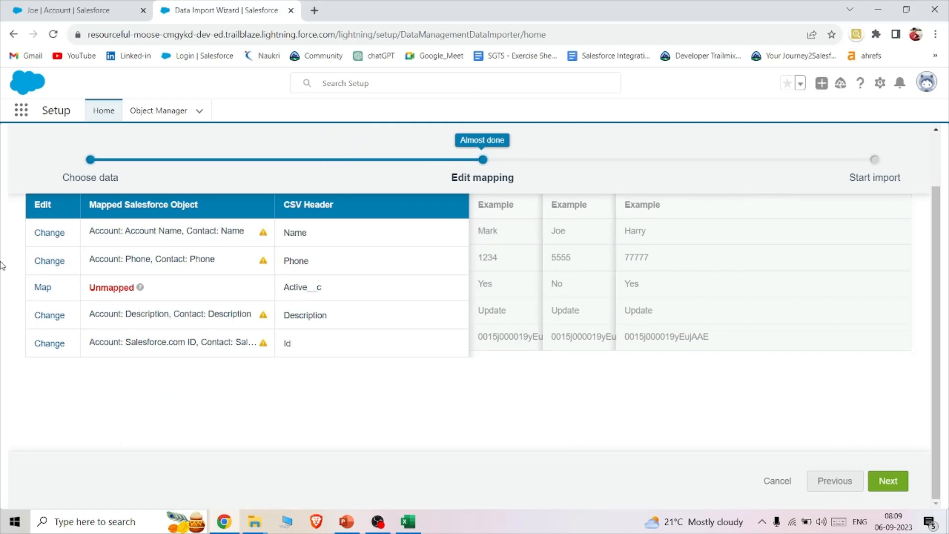
left_click(42, 287)
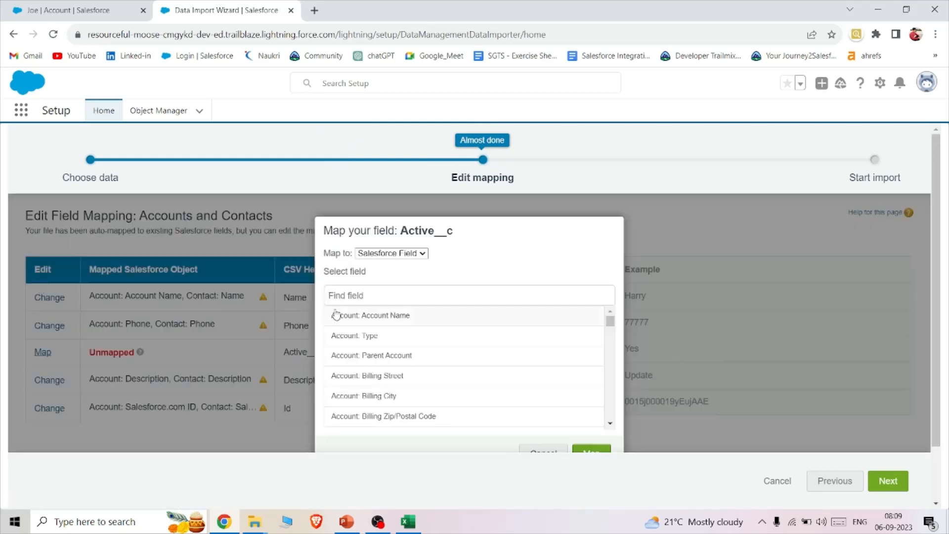
type("act")
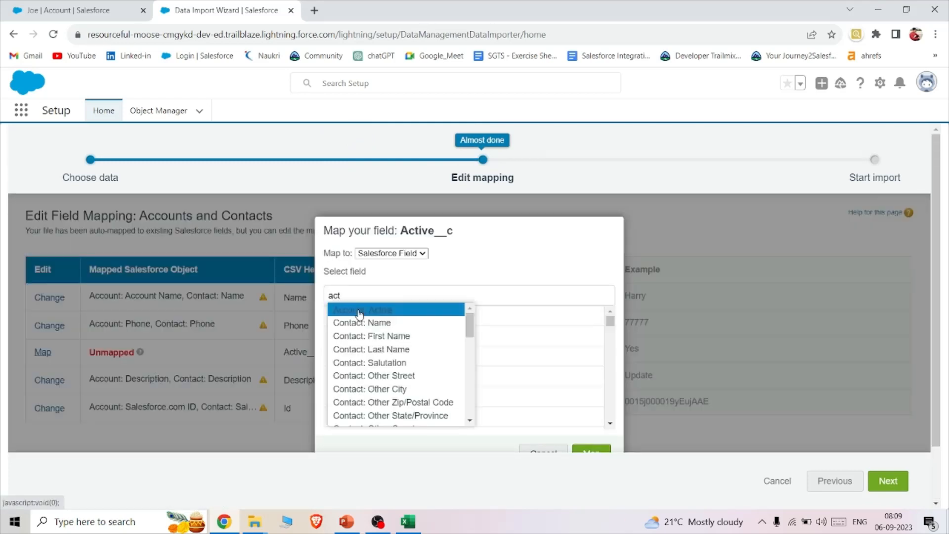
left_click(359, 310)
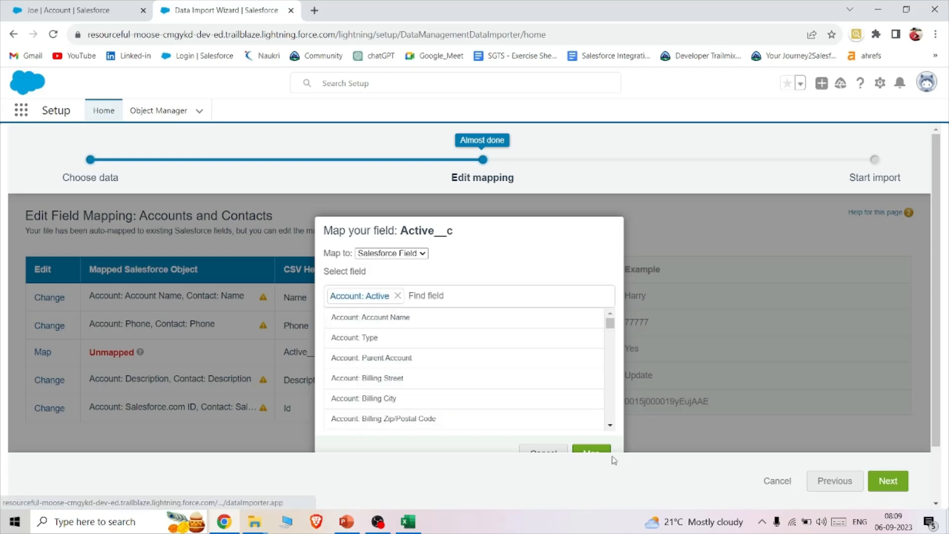
left_click(591, 452)
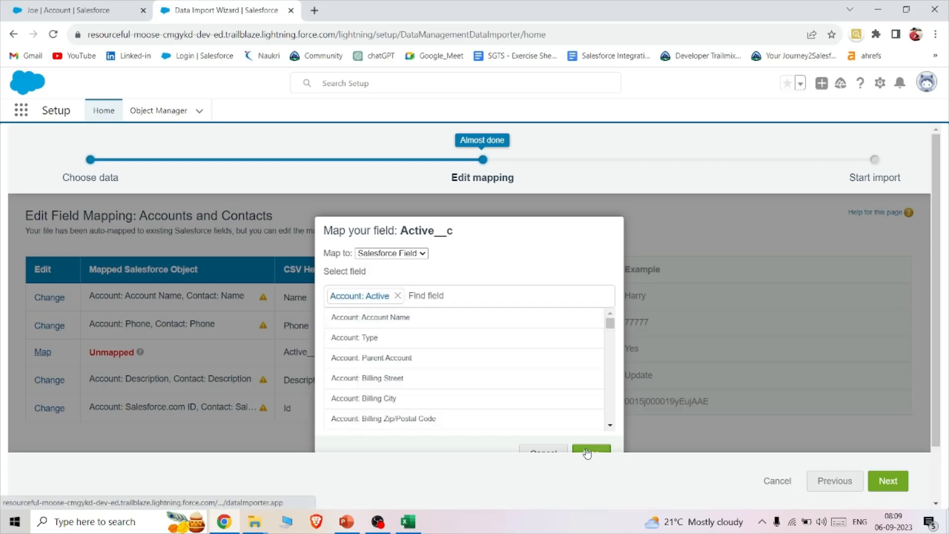
left_click(883, 479)
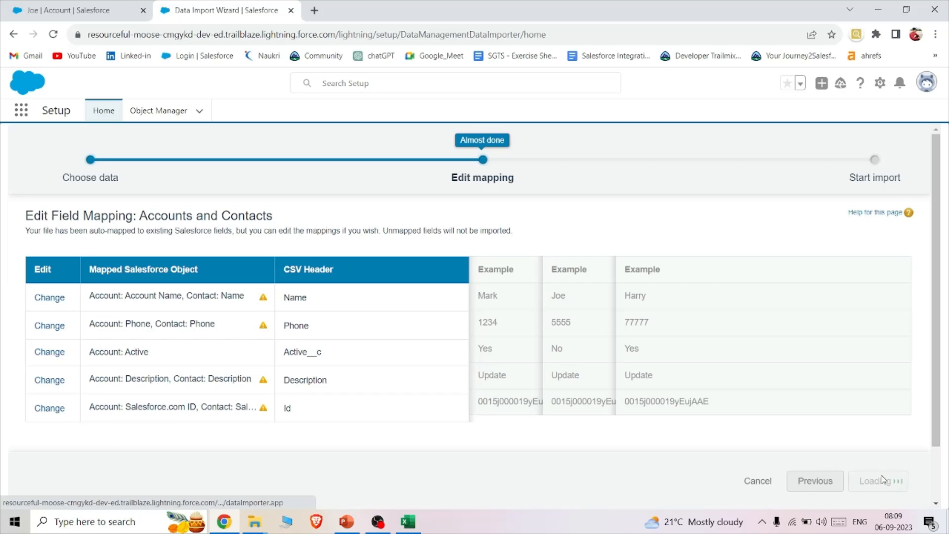
- Start the import of TestUpdate.csv and view its status among the Bulk Data Load Jobs
scroll(746, 390, "down", 1)
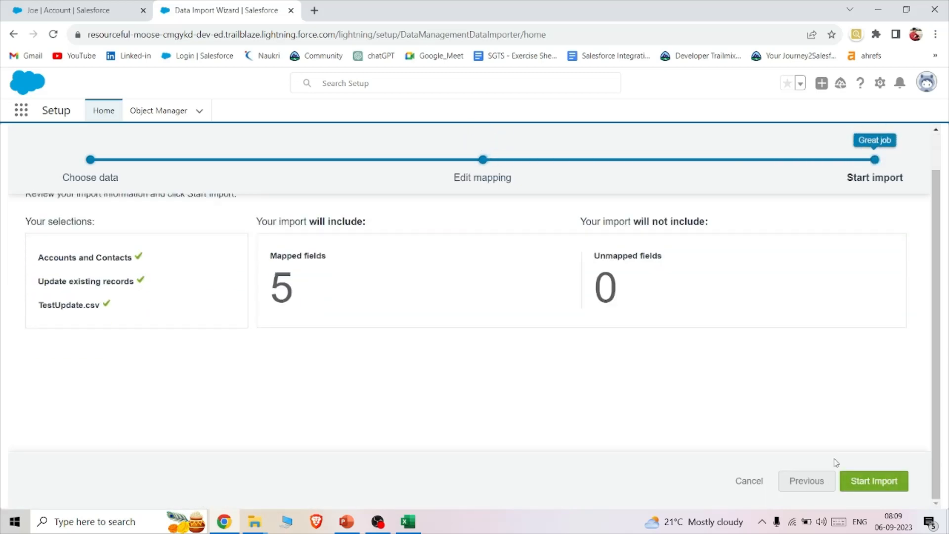
left_click(864, 481)
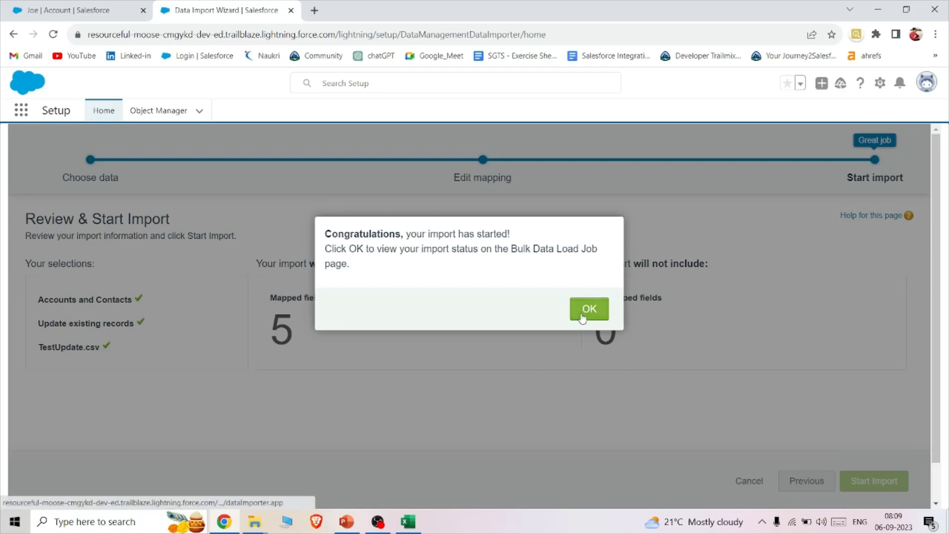
left_click(582, 316)
scroll(581, 317, "down", 2)
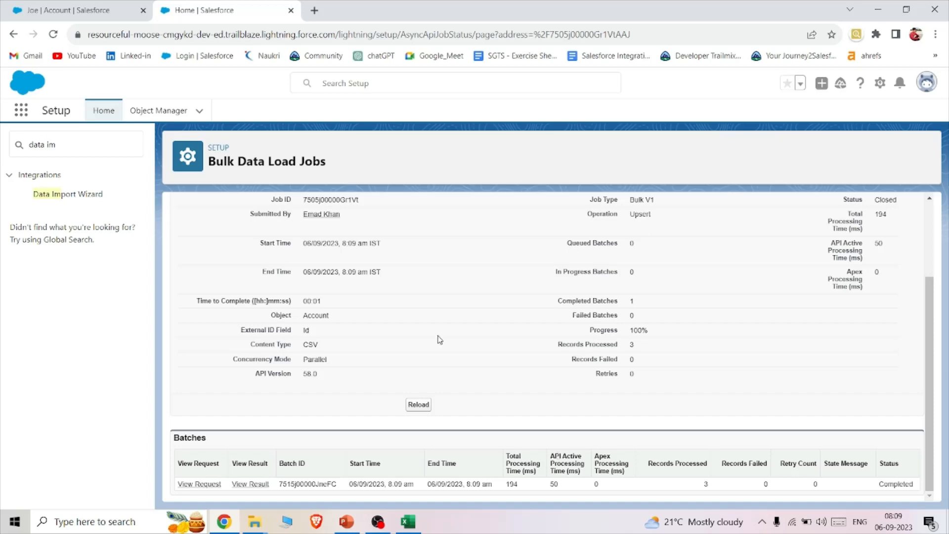
- Reload the account record left open in the Sales app and view its details
left_click(129, 5)
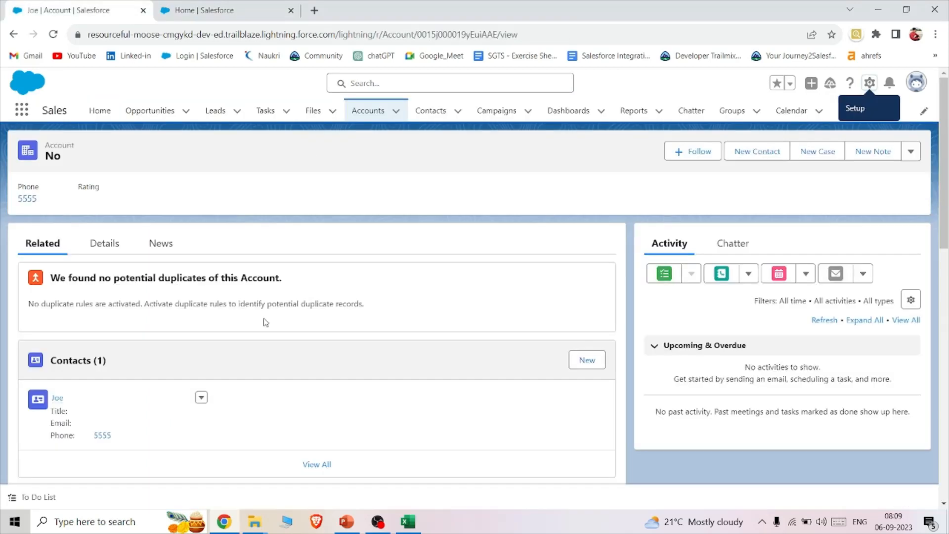
key("F5")
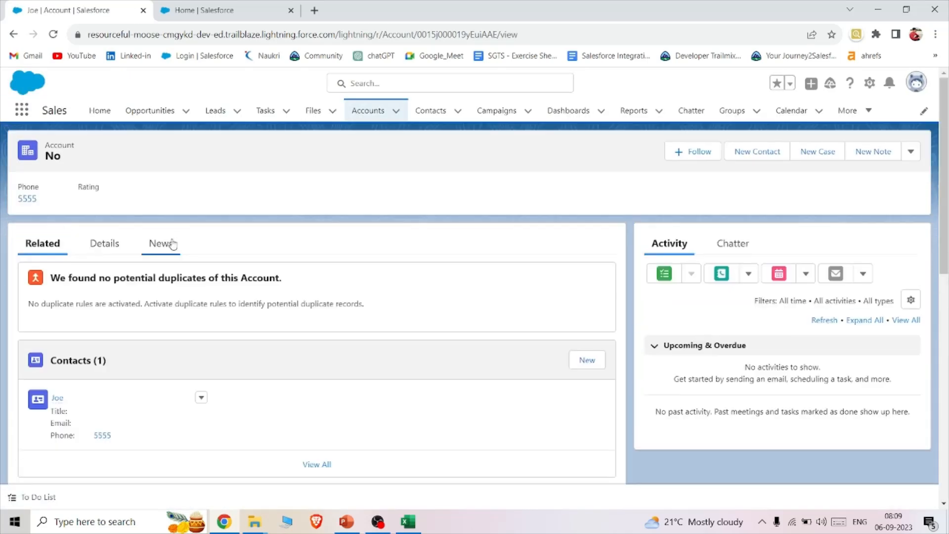
left_click(101, 250)
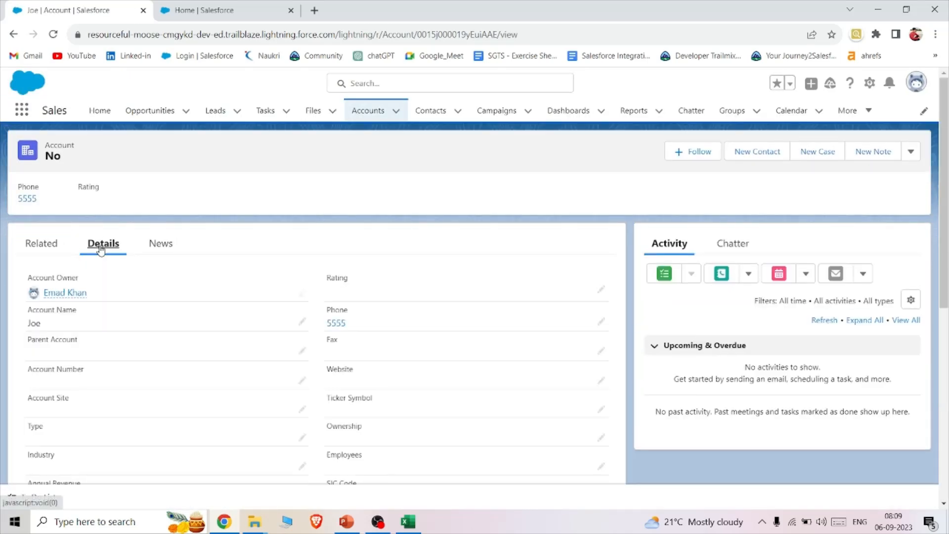
- Open the second account in the Recently Viewed Accounts list and check its Active and Description values in the details
left_click(365, 112)
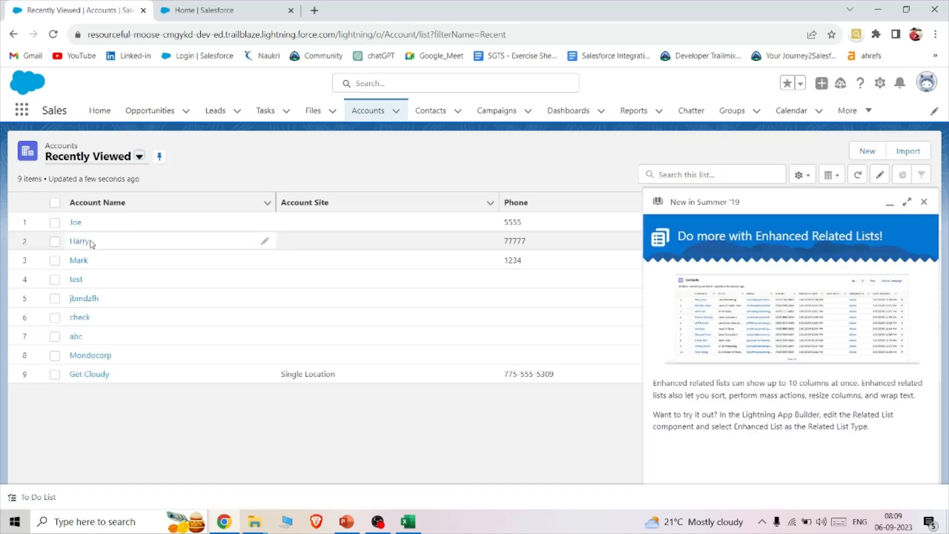
left_click(79, 242)
left_click(89, 245)
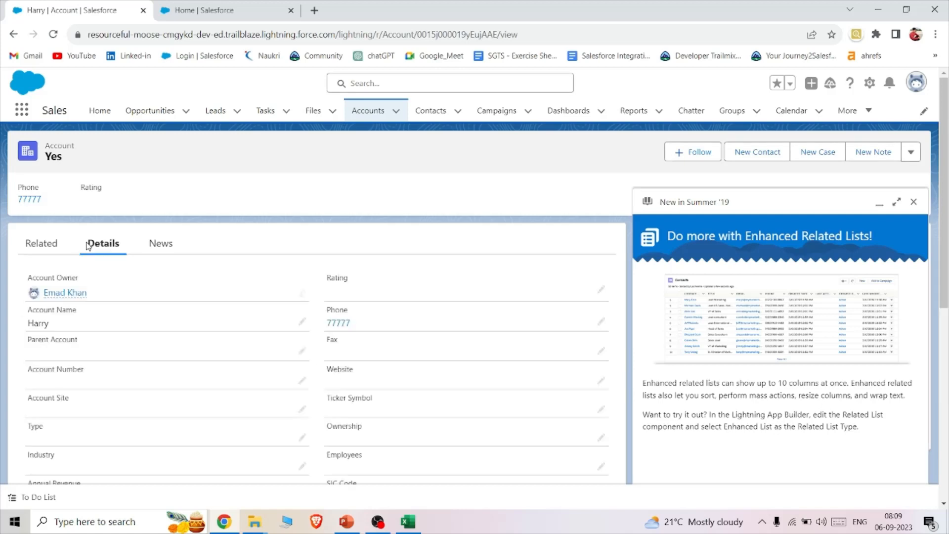
scroll(56, 447, "down", 10)
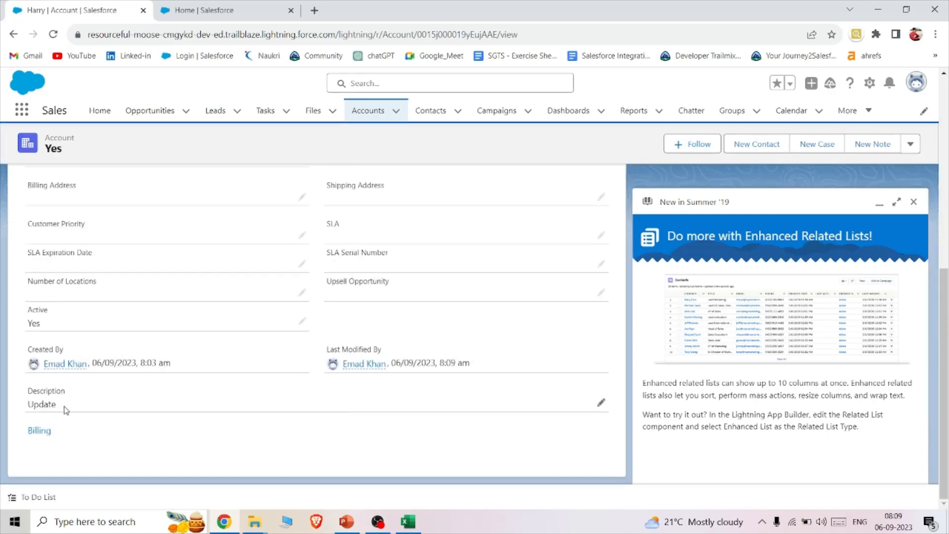
left_click_drag(63, 410, 23, 407)
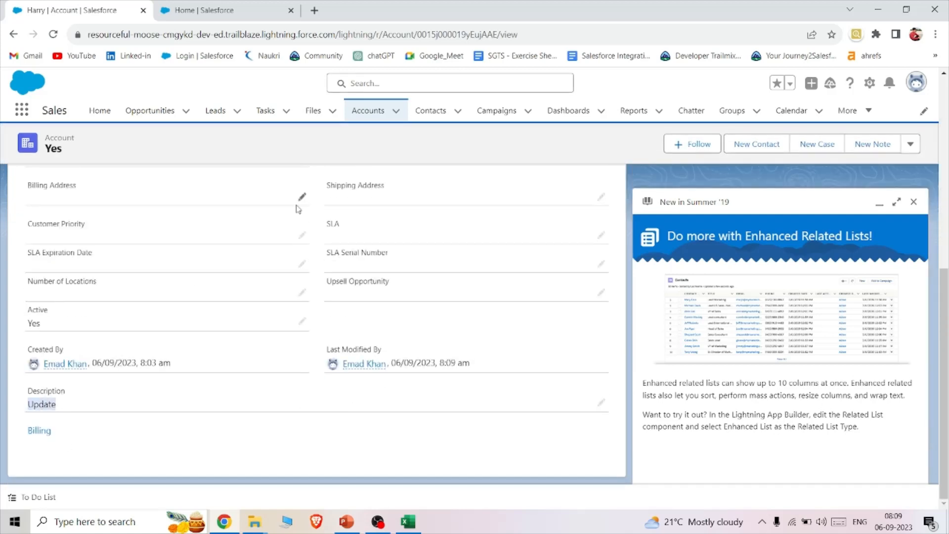
scroll(299, 196, "up", 4)
- Reopen the previously viewed account from the Accounts list, check its Active and Description values, and dismiss the Summer '19 prompt
left_click(370, 112)
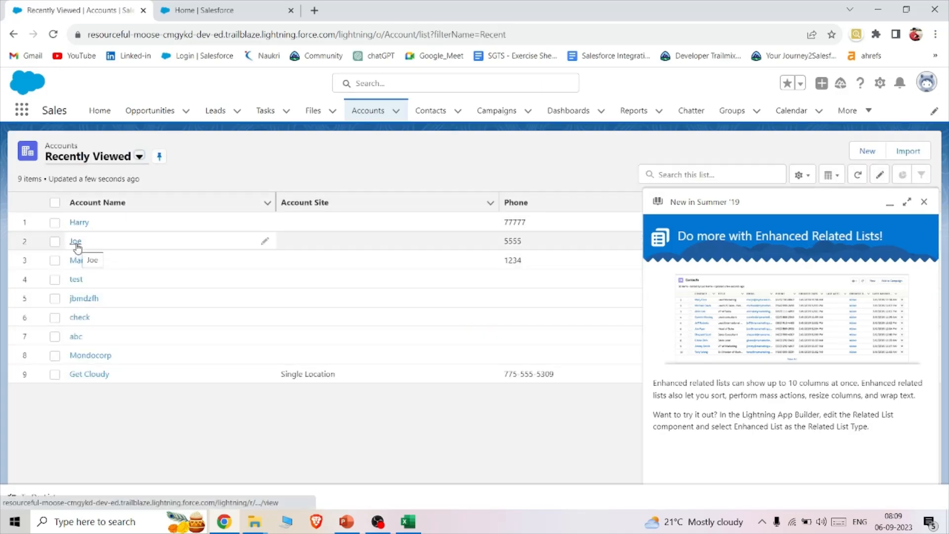
left_click(76, 242)
left_click(97, 248)
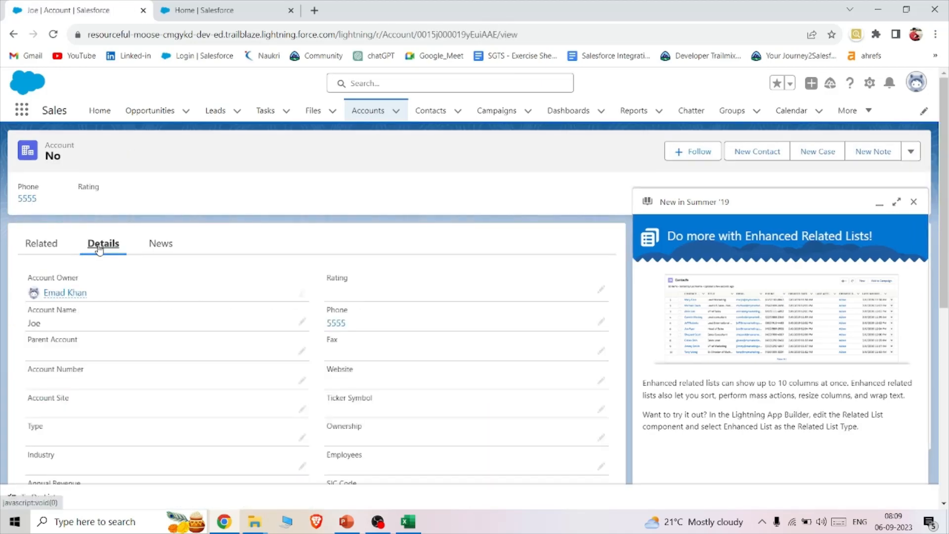
scroll(233, 298, "down", 5)
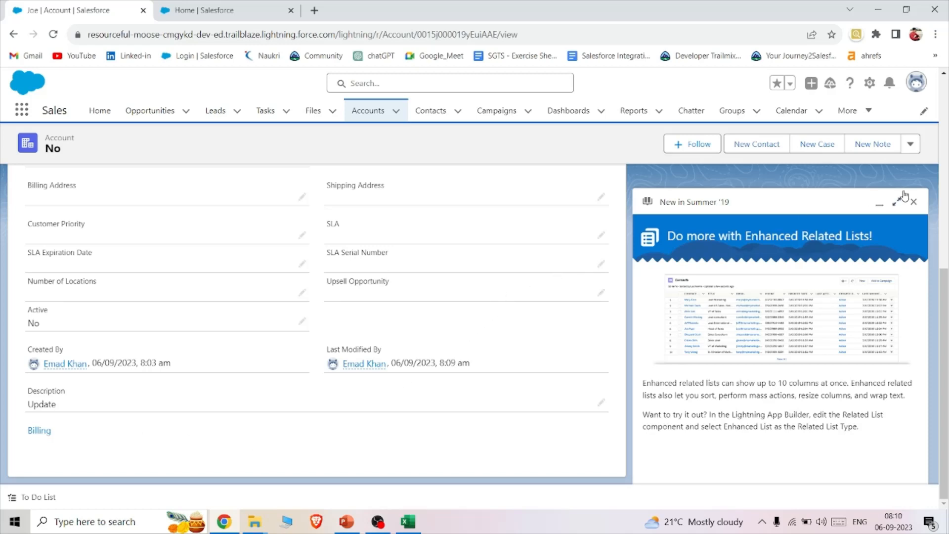
left_click(915, 201)
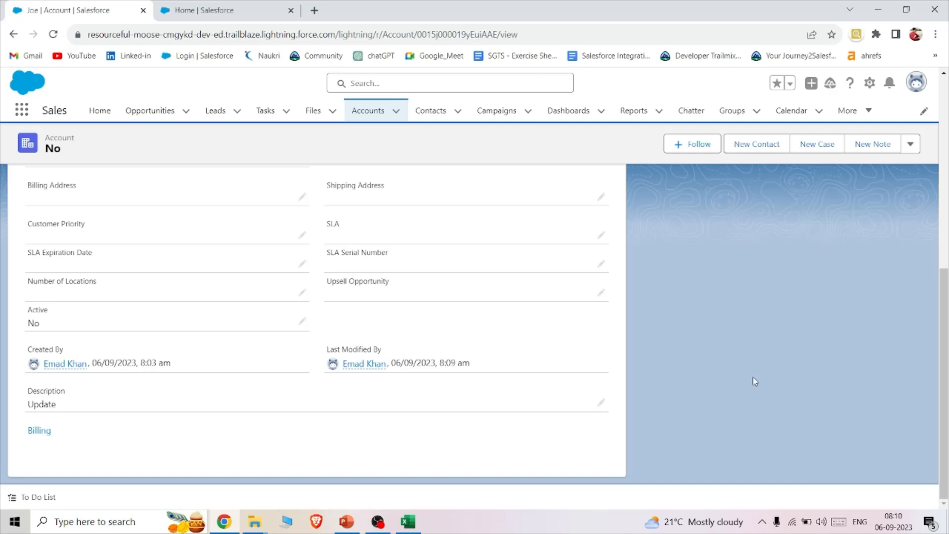
- Switch to Excel and fill row 5 of TestUpdate with a new account name, phone number, Active__c No and Description Insert
left_click(415, 524)
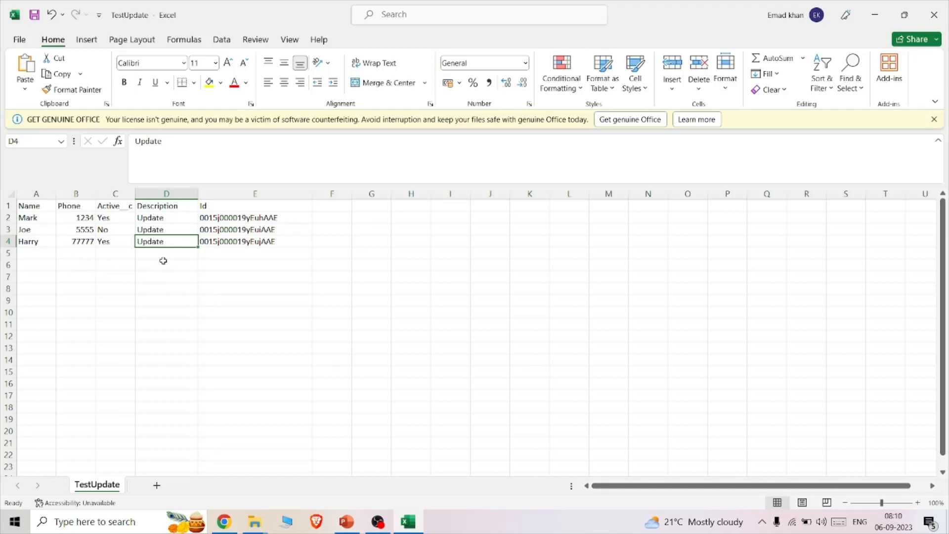
left_click(31, 256)
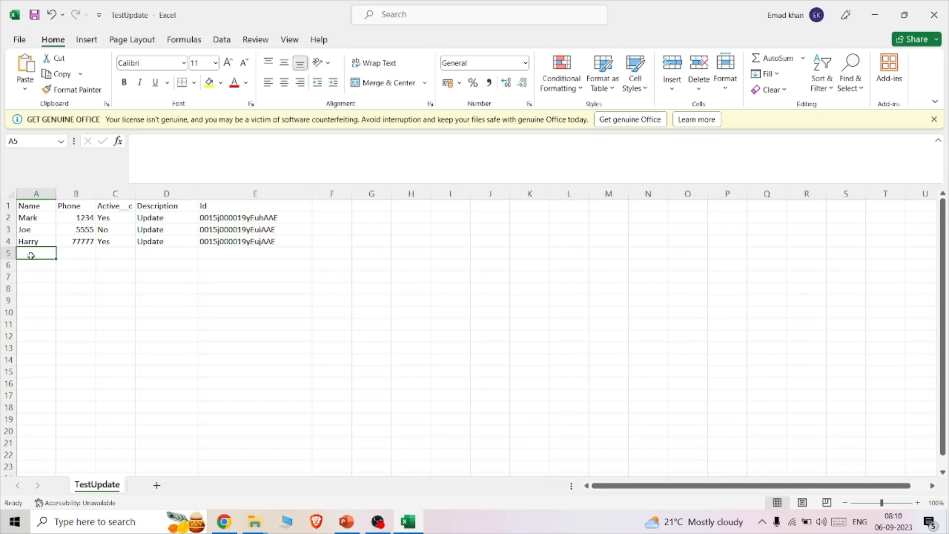
type("Nail")
left_click(93, 255)
type("88888")
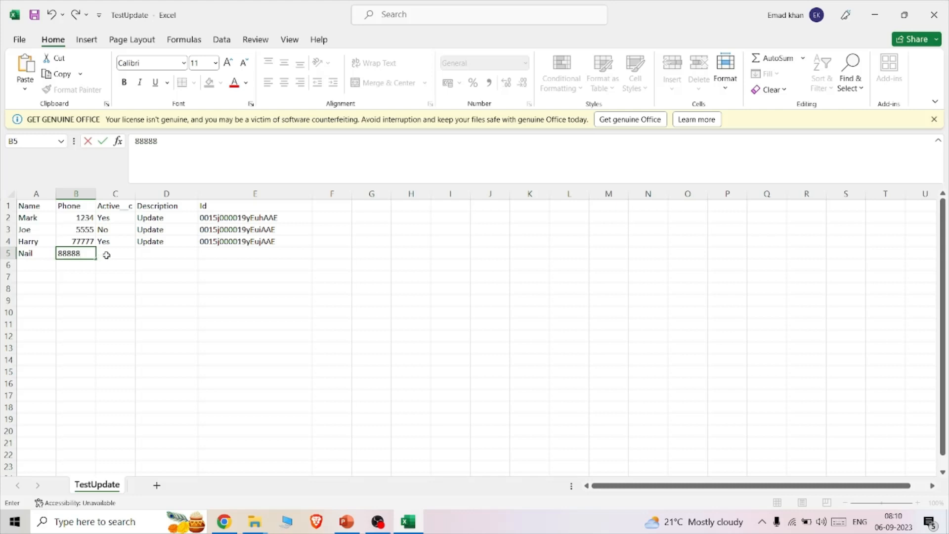
left_click(106, 255)
type("NO")
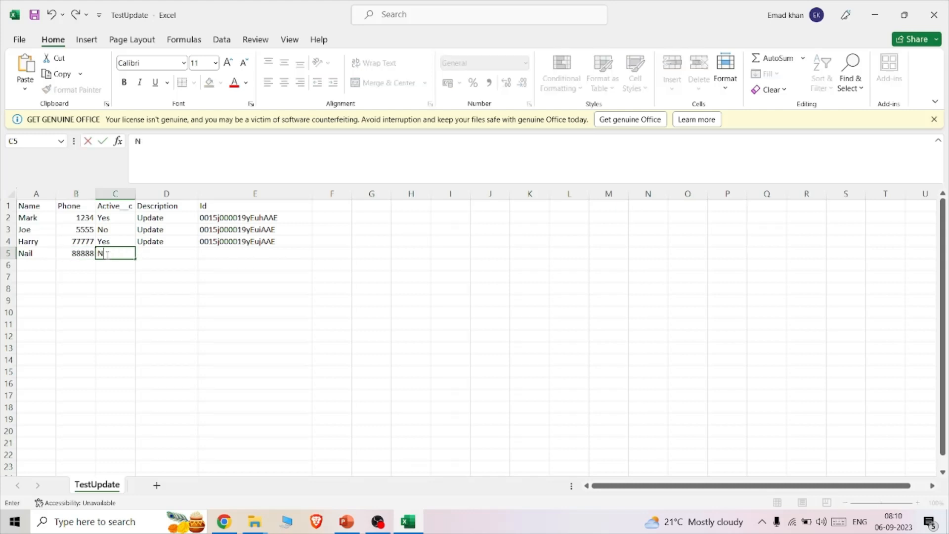
left_click(170, 259)
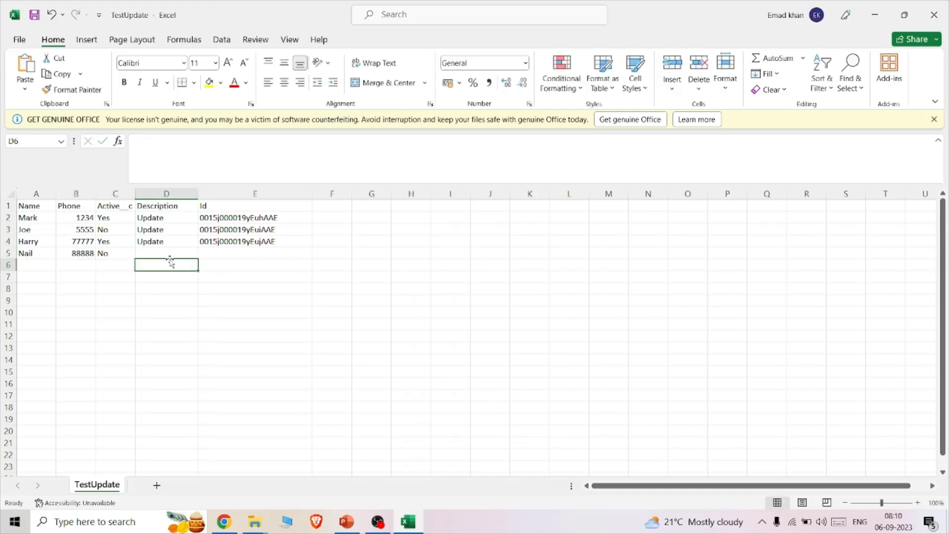
type("Insert")
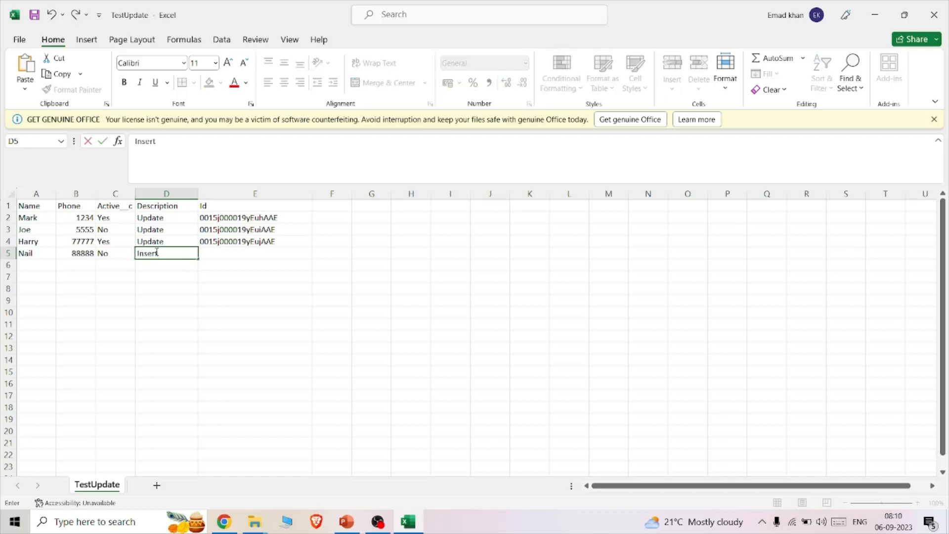
- Change the Description of the three existing accounts in D2:D4 to Upsert
left_click(182, 218)
key("BackSpace")
type("Upsert")
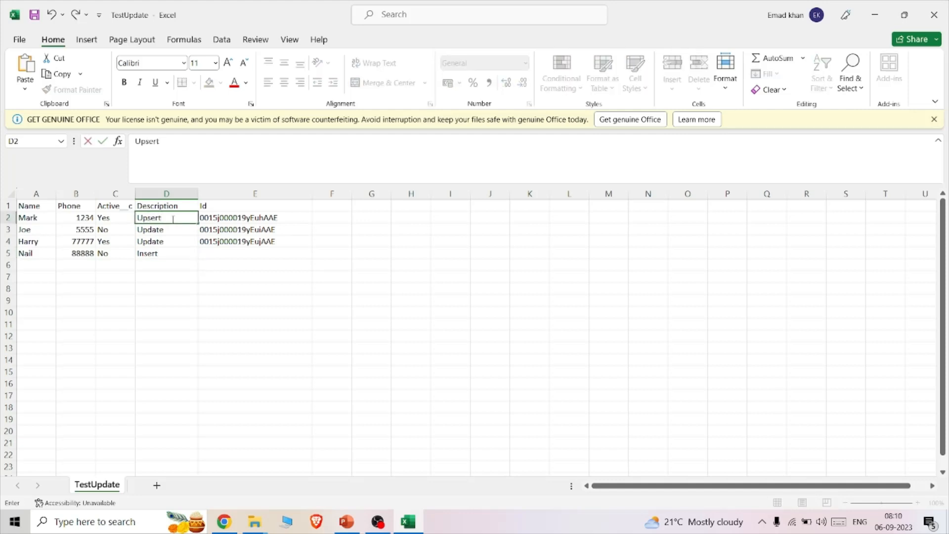
left_click(173, 229)
key("BackSpace")
type("Upsert")
left_click(172, 241)
key("BackSpace")
type("U")
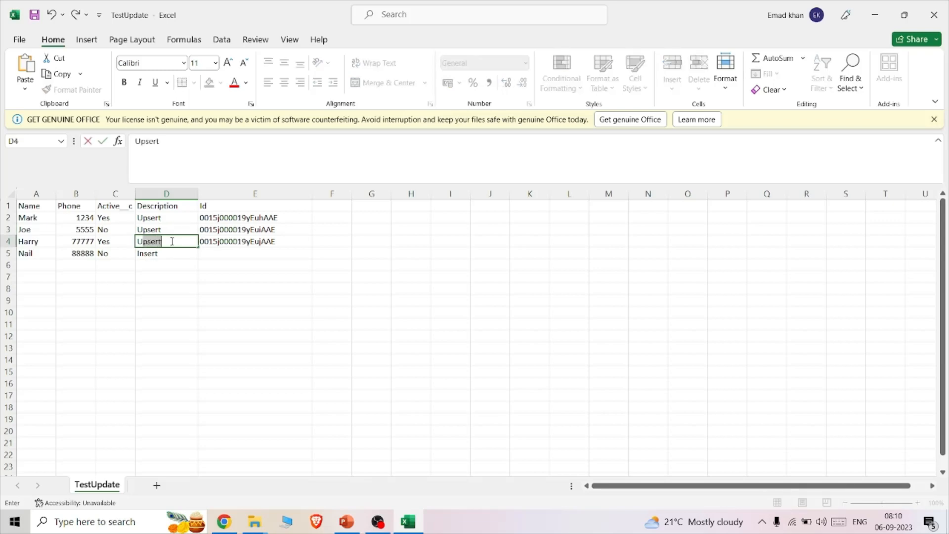
type("psert")
- Save a copy of the sheet to the Desktop as TestUpsert in CSV UTF-8 format
left_click(14, 41)
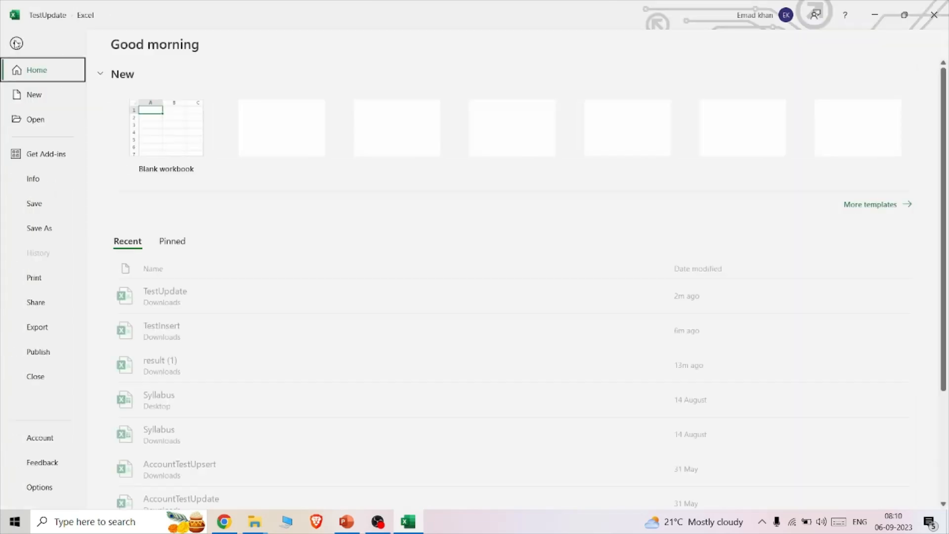
left_click(40, 228)
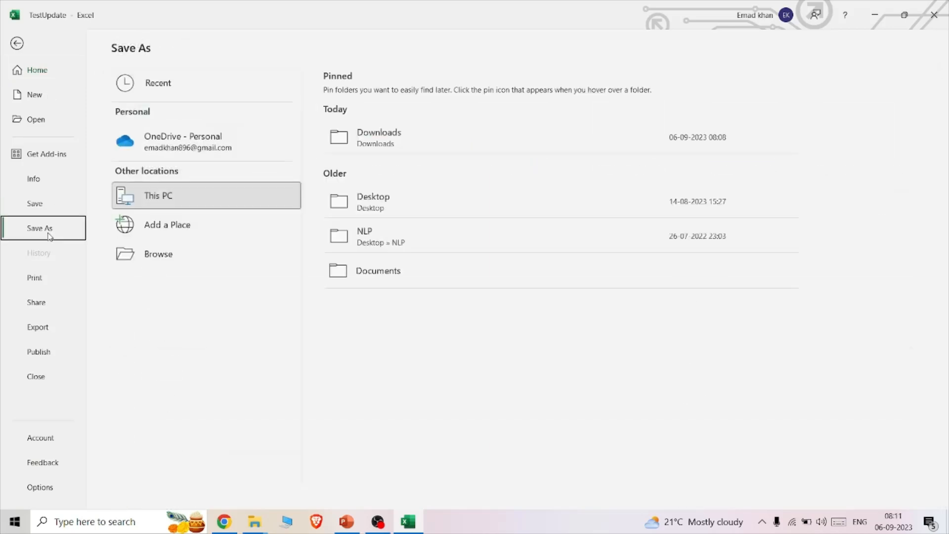
left_click(386, 212)
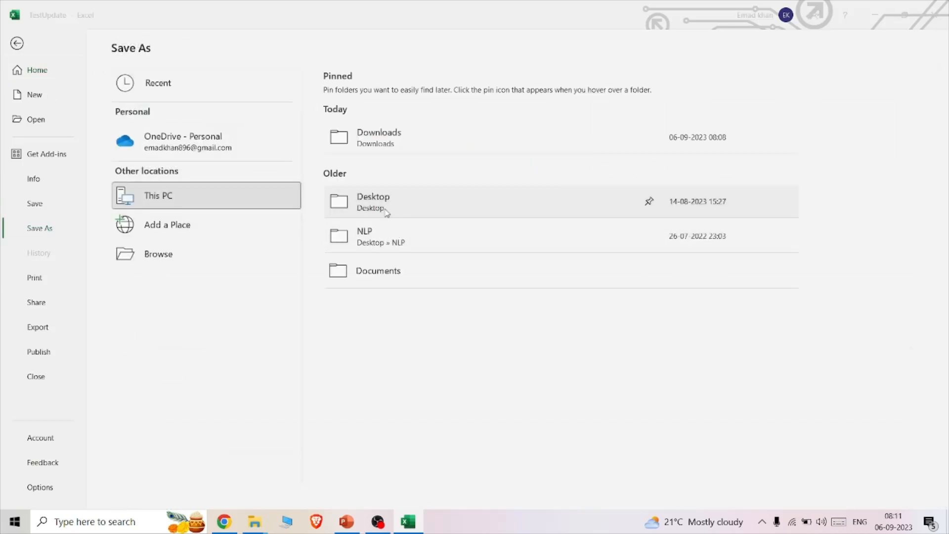
left_click(147, 214)
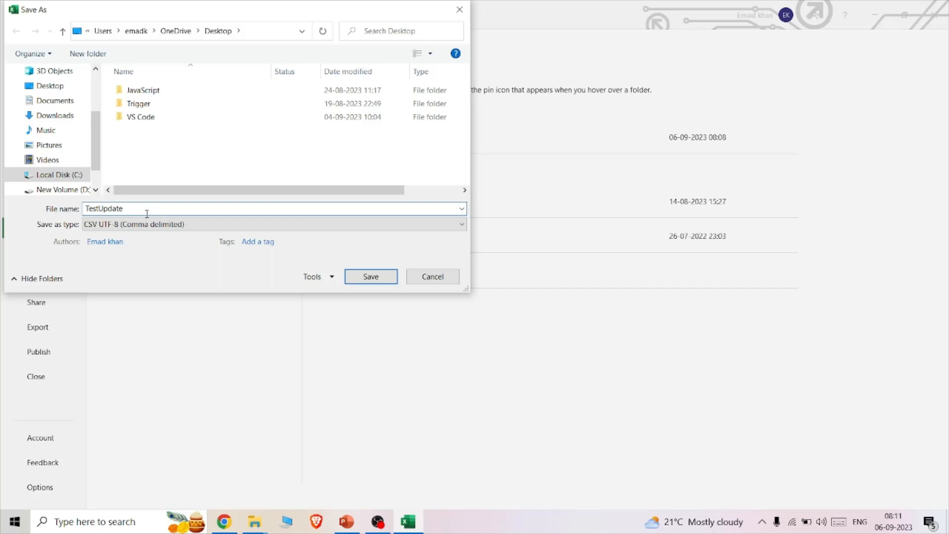
type("p")
left_click(370, 276)
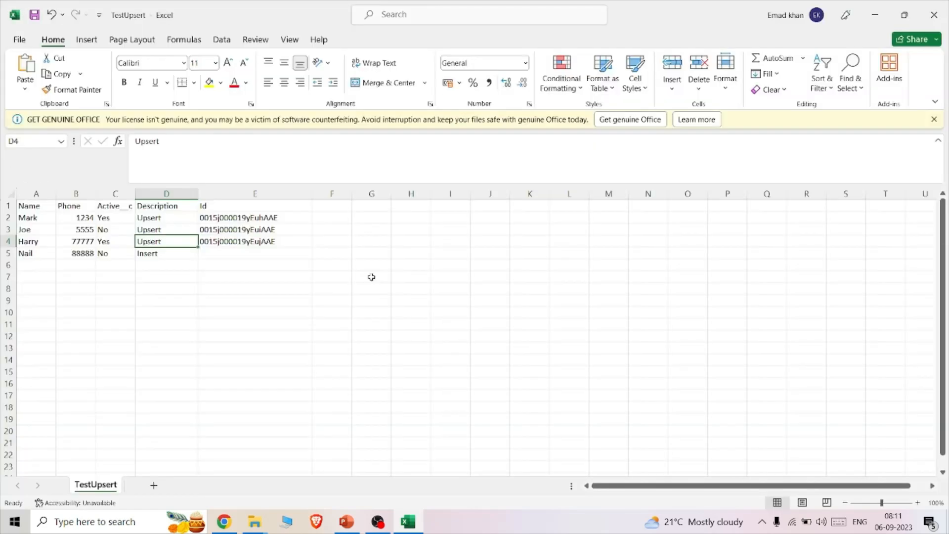
- Switch to Salesforce Setup in Chrome and launch the Data Import Wizard for a new import
left_click(224, 521)
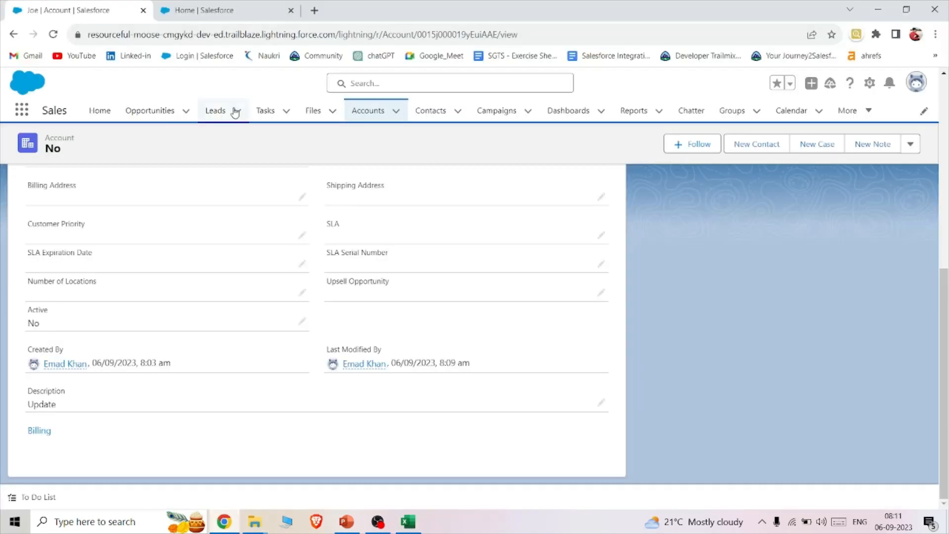
left_click(212, 11)
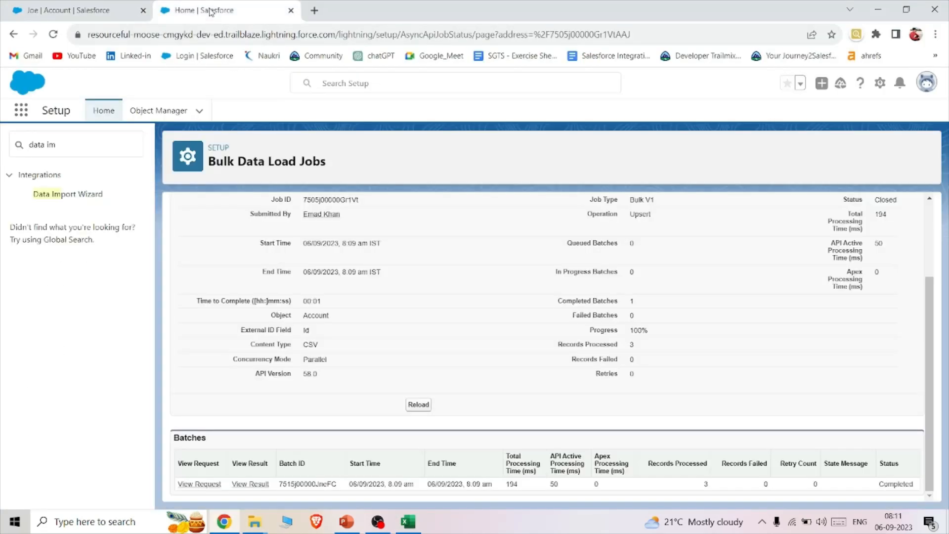
left_click(87, 198)
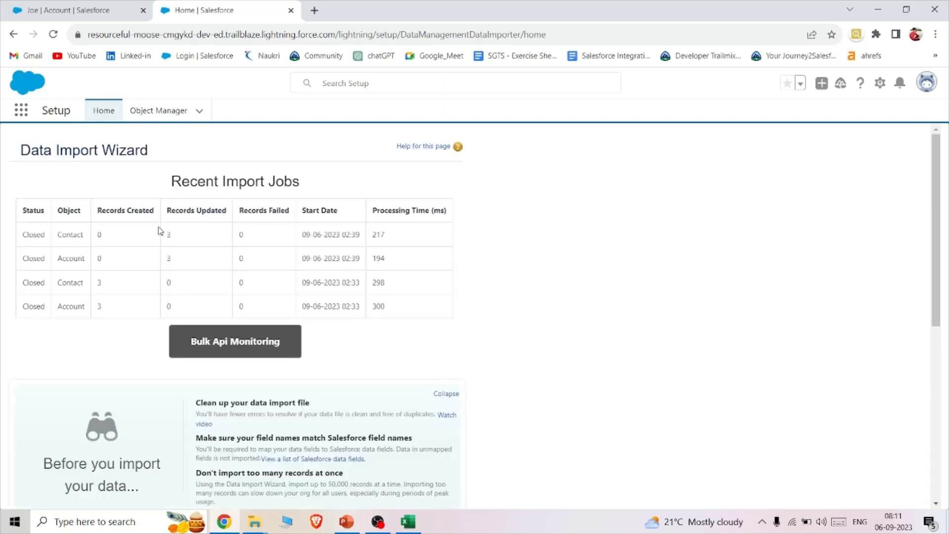
scroll(276, 309, "down", 7)
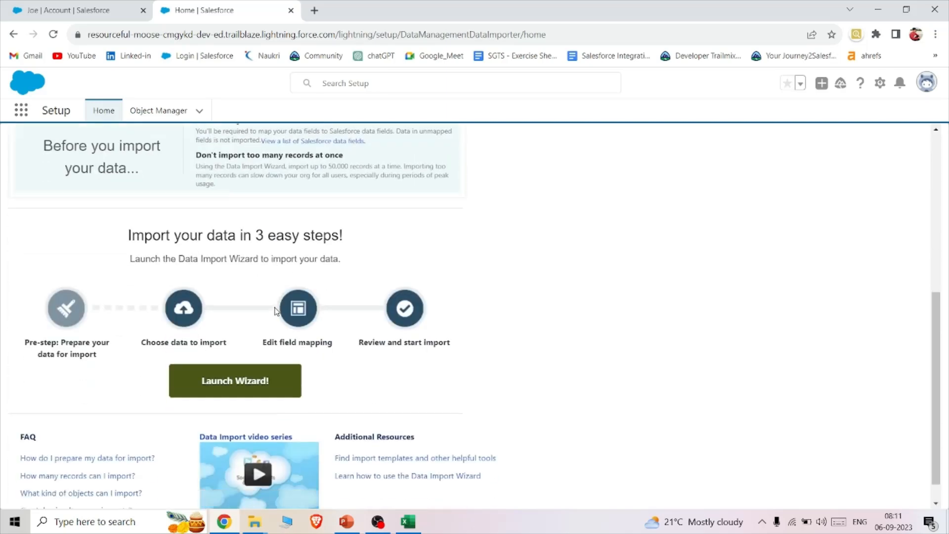
left_click(239, 364)
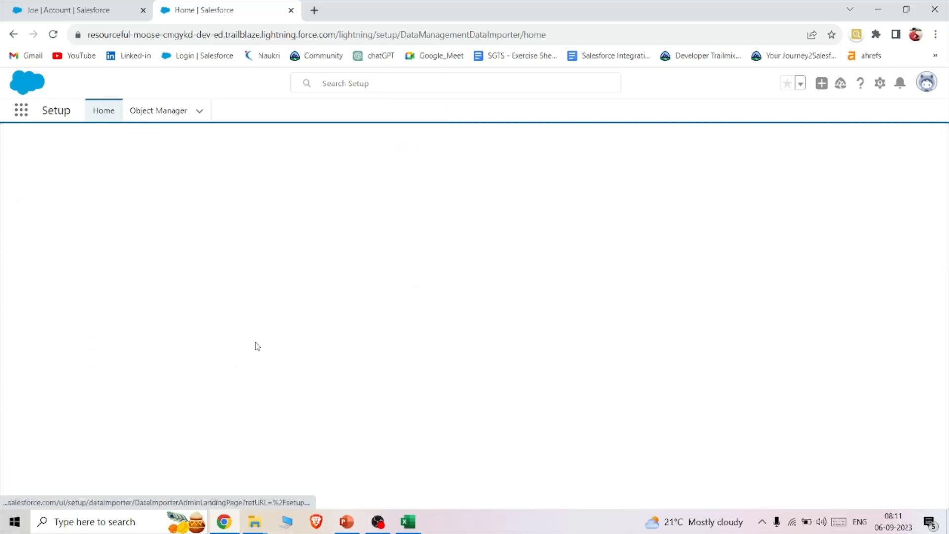
- Choose Accounts and Contacts from the standard objects and set the import to add new and update existing records
left_click(123, 341)
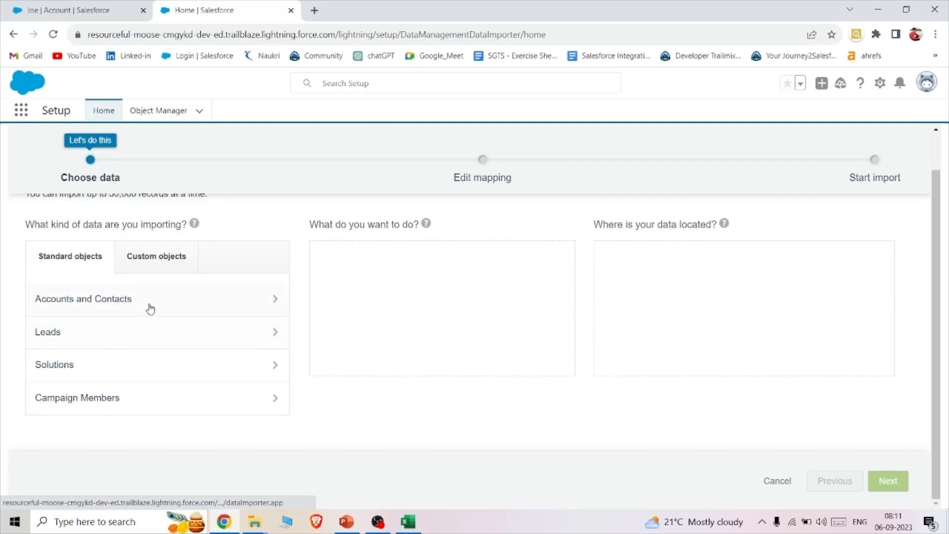
left_click(144, 304)
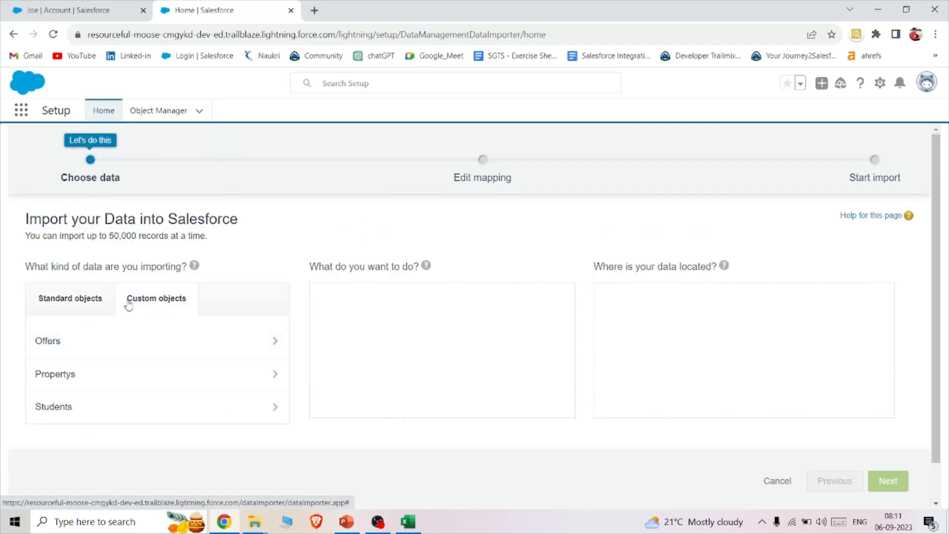
left_click(51, 312)
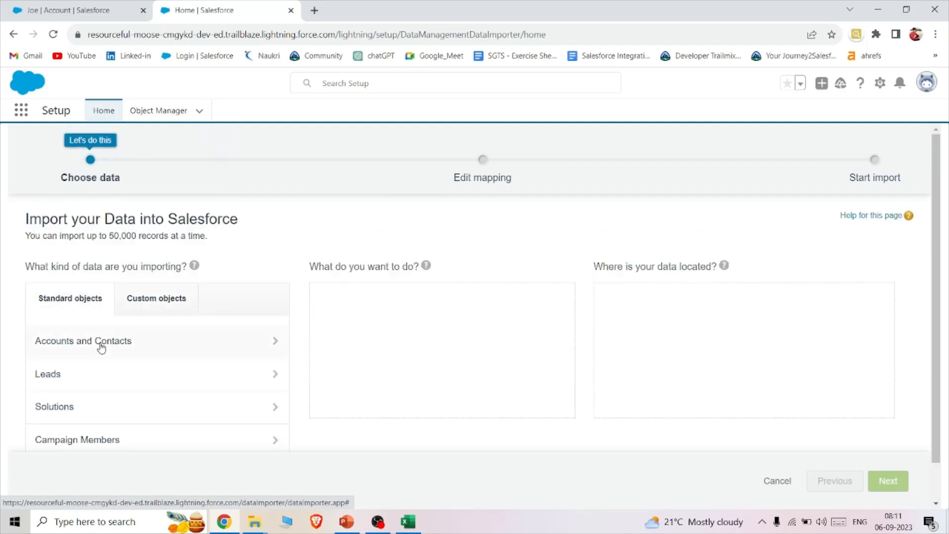
left_click(120, 346)
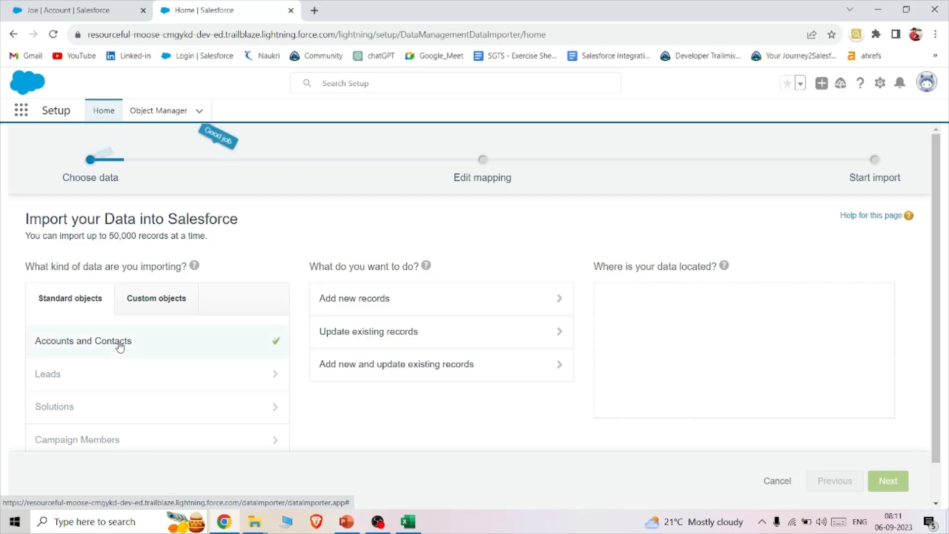
left_click(362, 364)
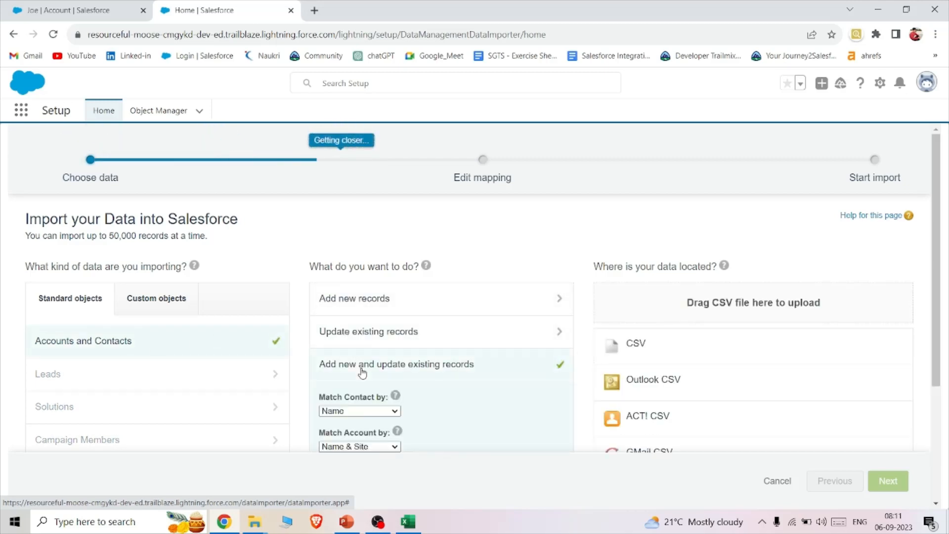
scroll(484, 353, "down", 3)
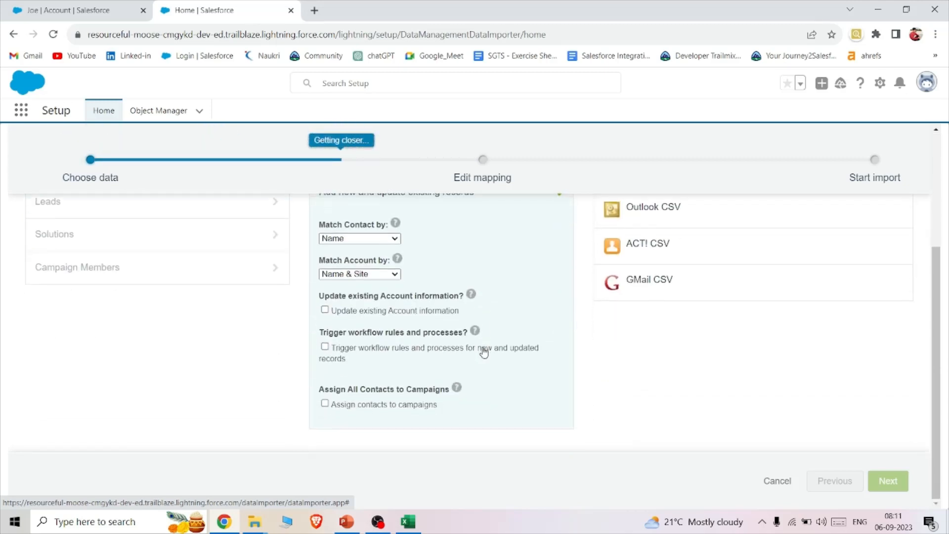
- Enable updating of existing Account information and choose CSV as the data source for the import
left_click(324, 310)
scroll(711, 284, "up", 3)
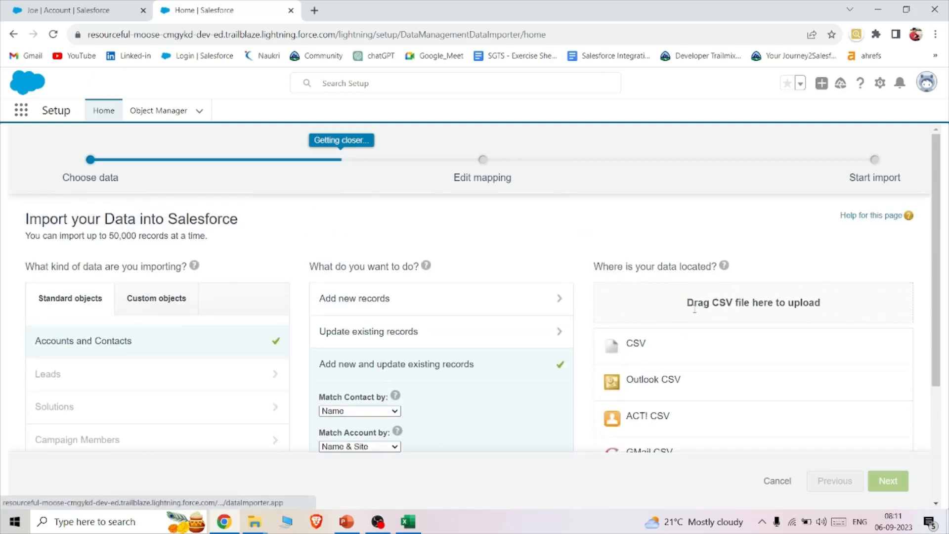
left_click(656, 347)
left_click(656, 378)
left_click(138, 125)
scroll(260, 178, "down", 1)
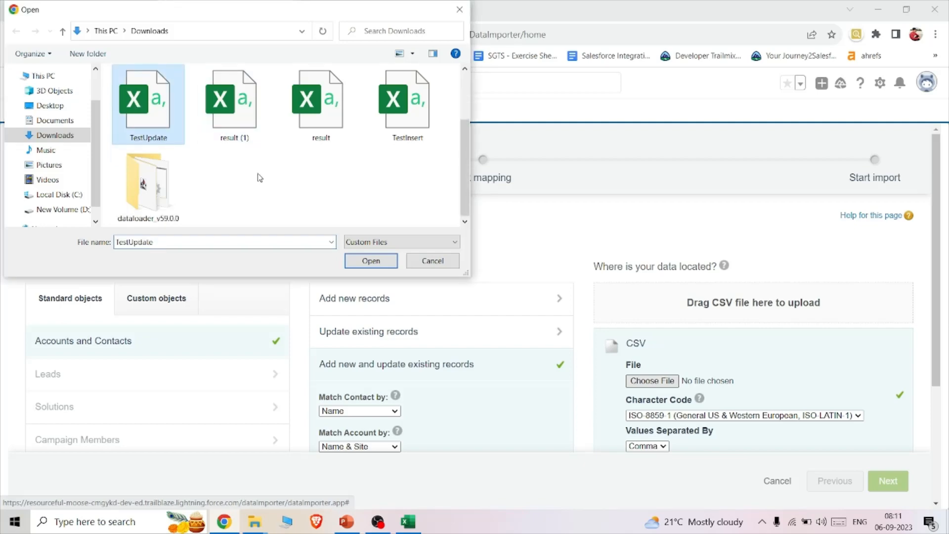
scroll(260, 178, "up", 1)
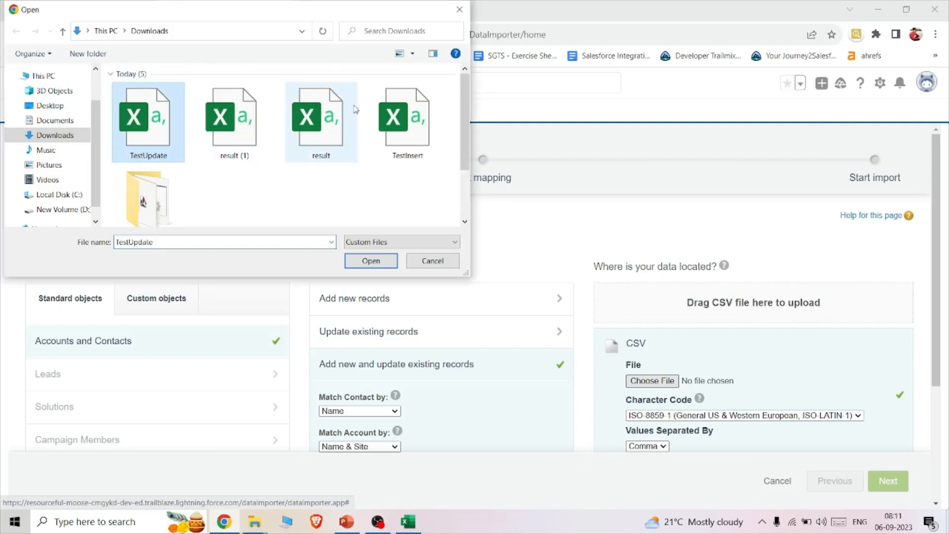
left_click(460, 9)
left_click(408, 521)
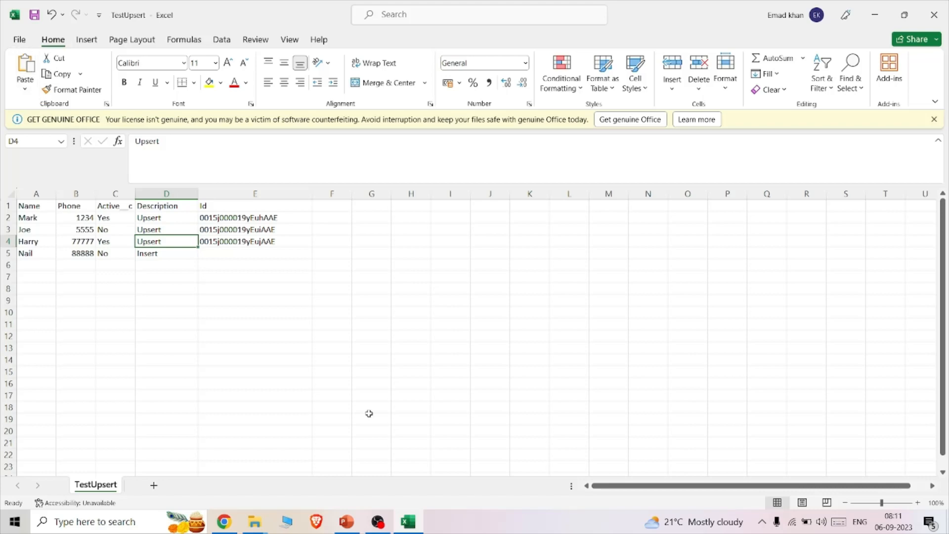
left_click(225, 522)
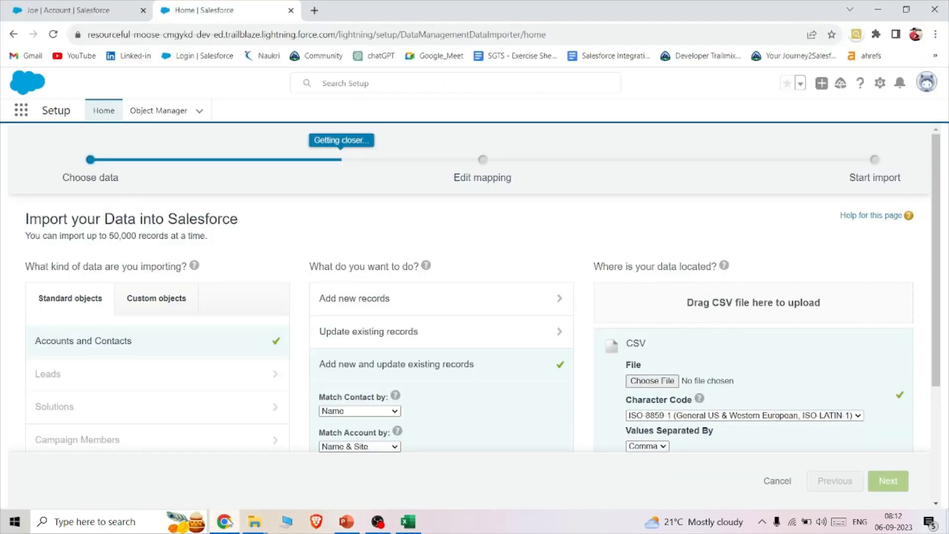
- Select the TestUpsert file from the Desktop as the CSV to upload
left_click(656, 381)
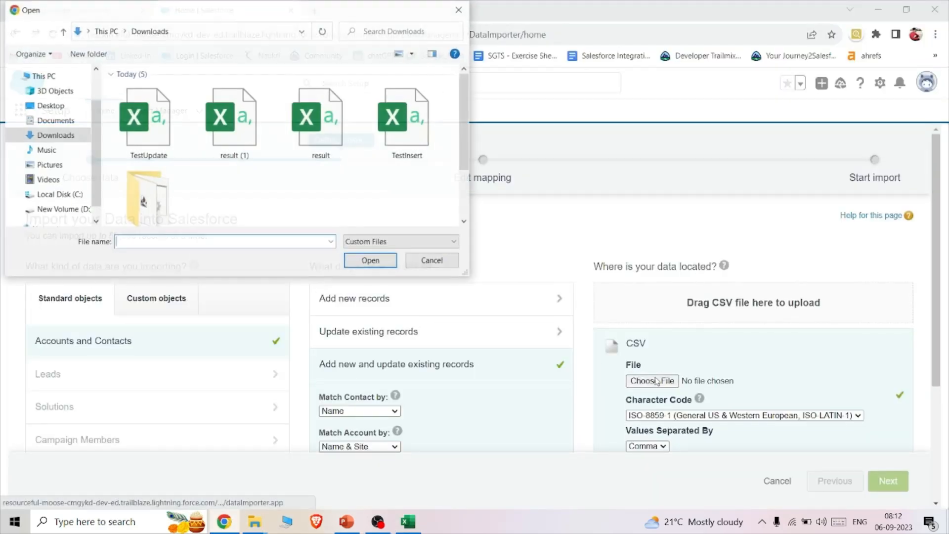
left_click(55, 121)
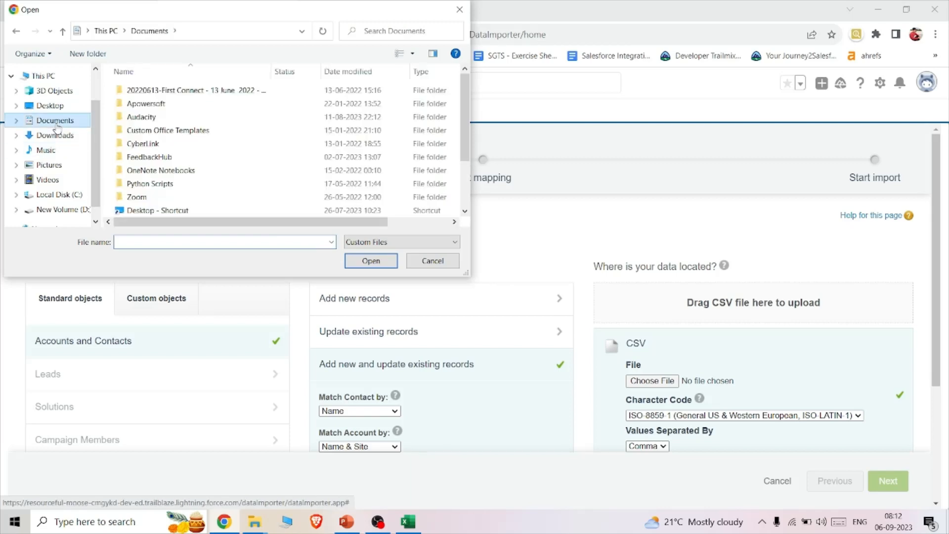
scroll(73, 149, "down", 1)
scroll(224, 142, "down", 2)
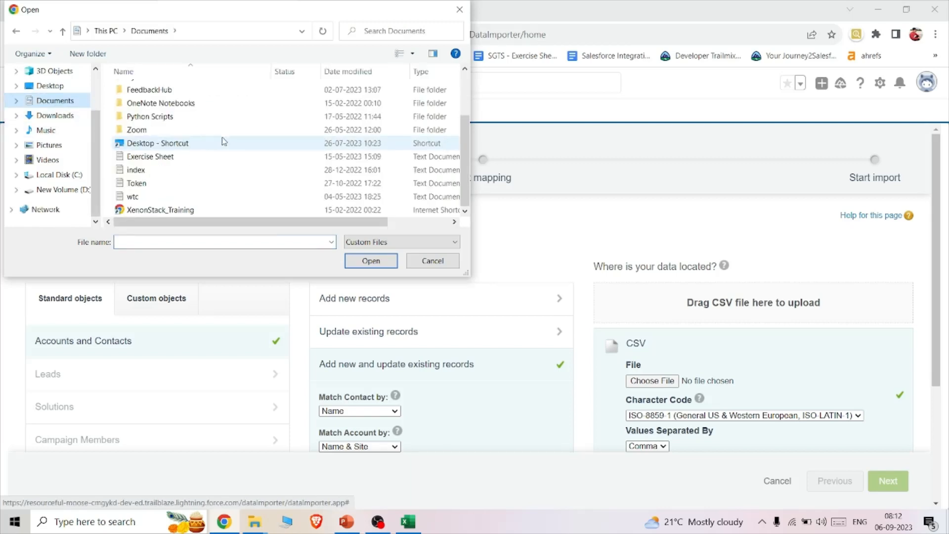
scroll(223, 142, "up", 2)
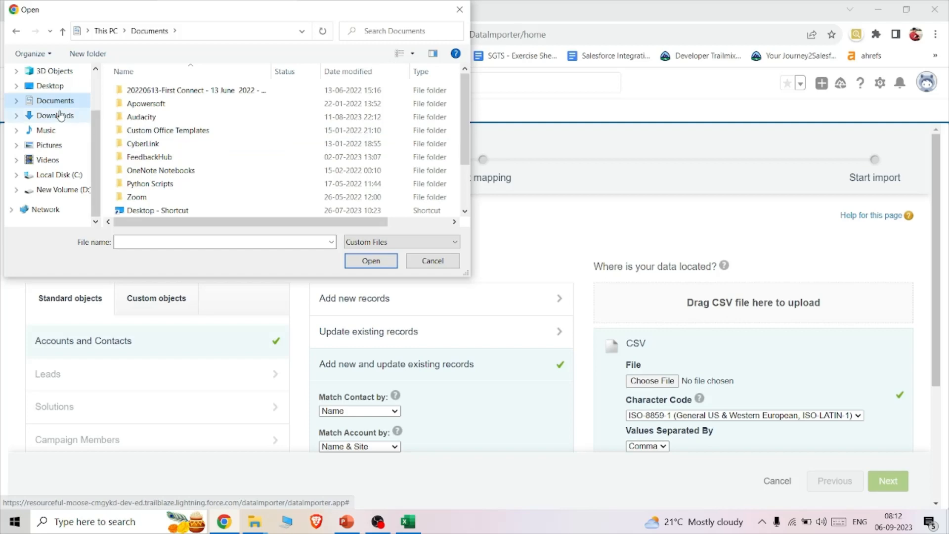
left_click(72, 188)
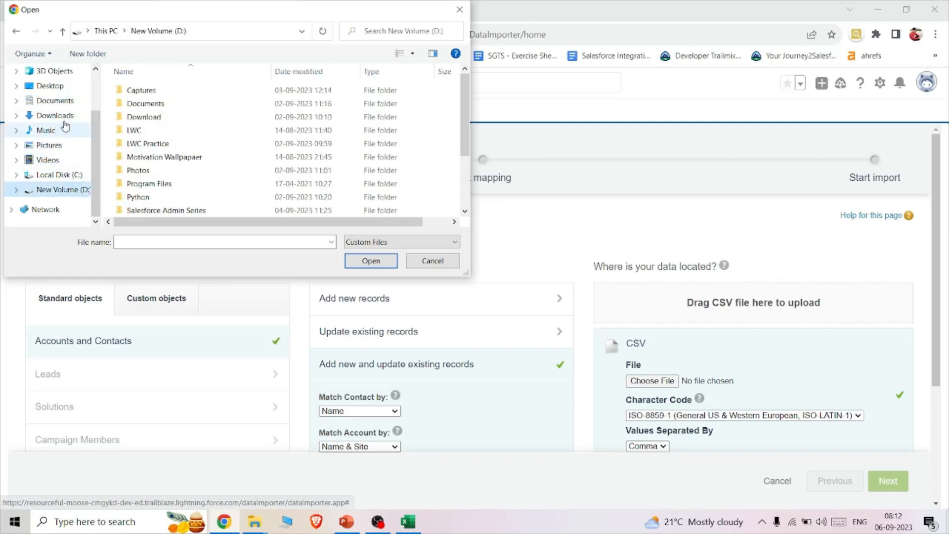
left_click(61, 88)
left_click(135, 89)
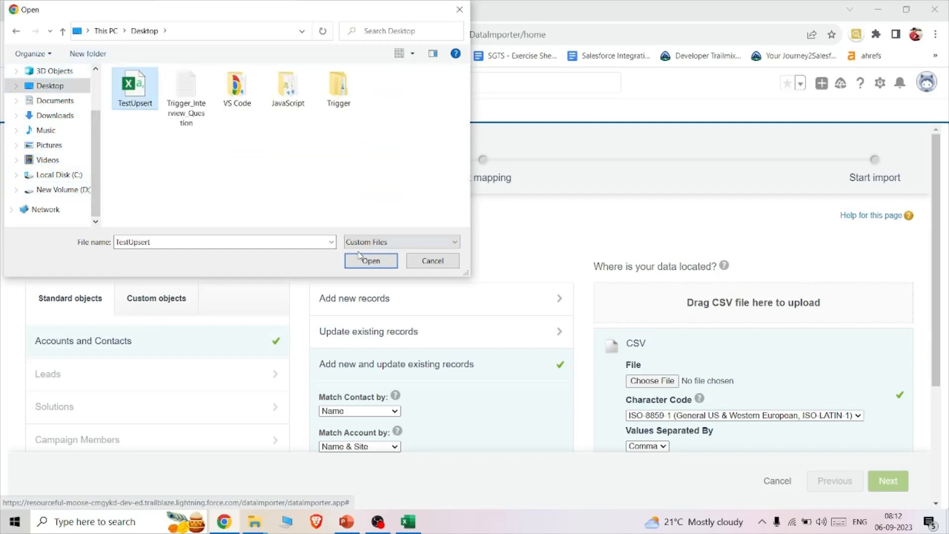
left_click(371, 261)
- Proceed to the field mapping and map the unmapped Active__c header to Account: Active
scroll(623, 321, "down", 2)
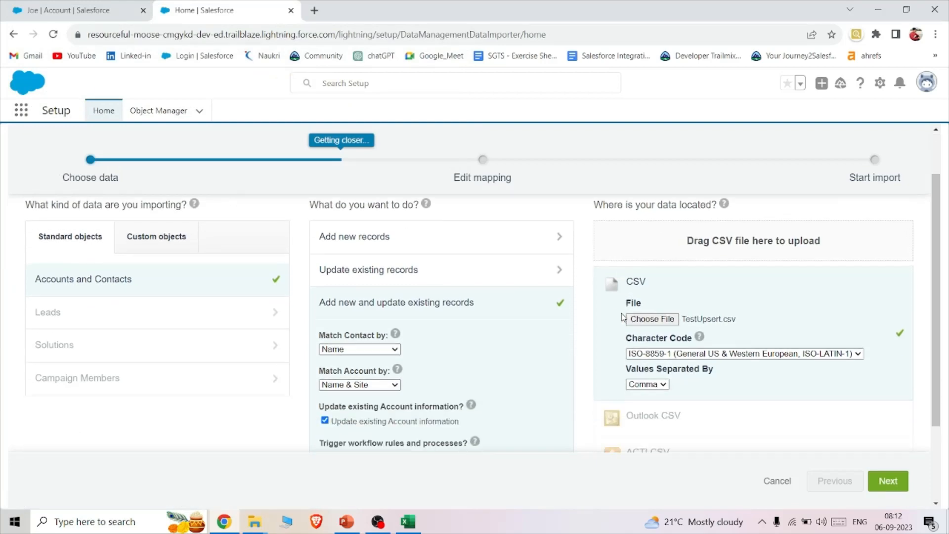
scroll(622, 318, "down", 1)
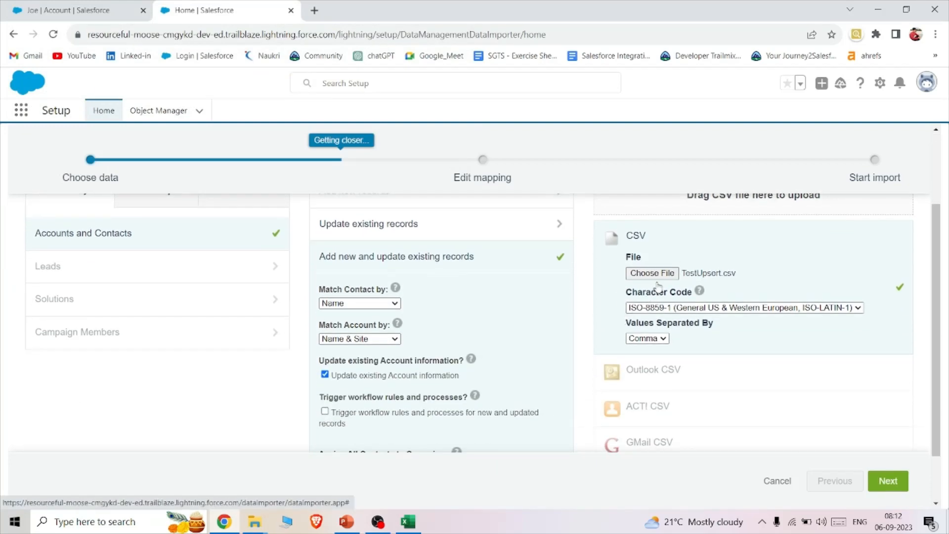
scroll(660, 285, "down", 2)
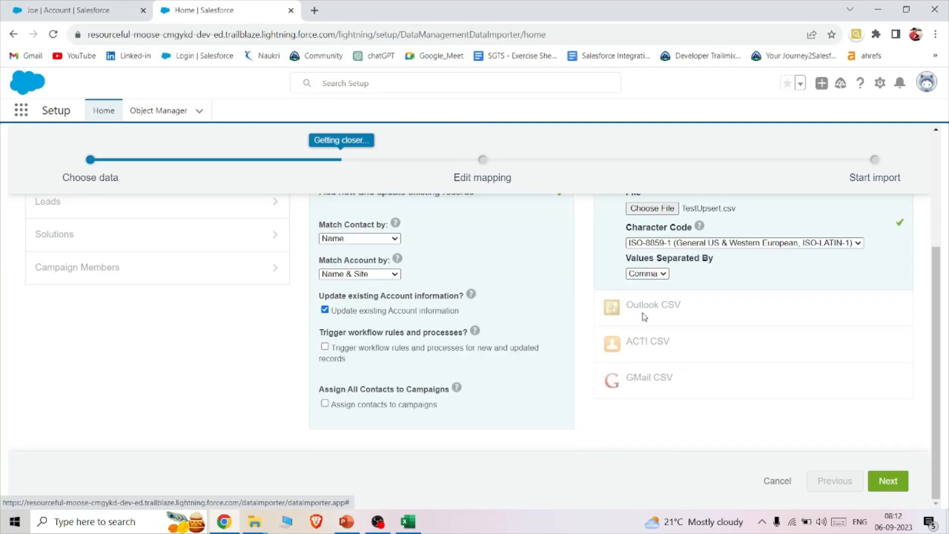
left_click(899, 480)
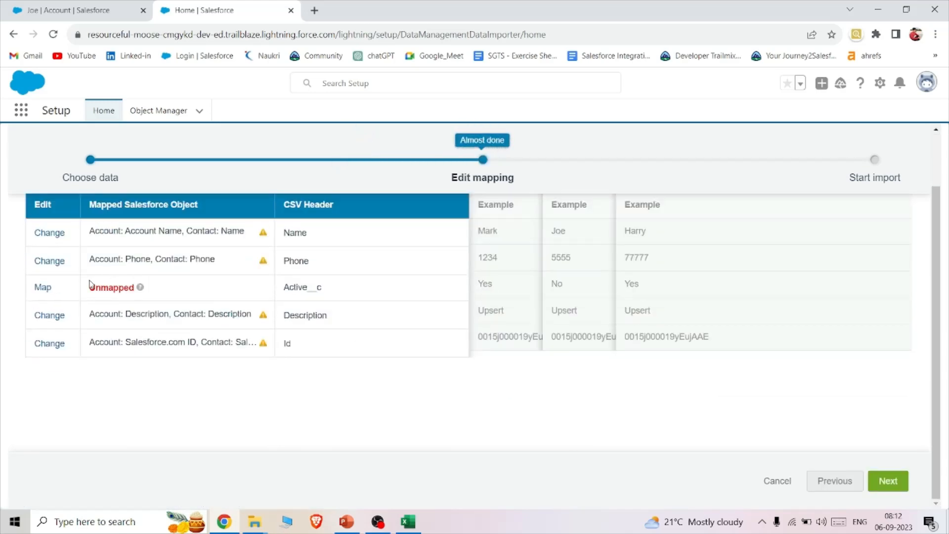
left_click(43, 288)
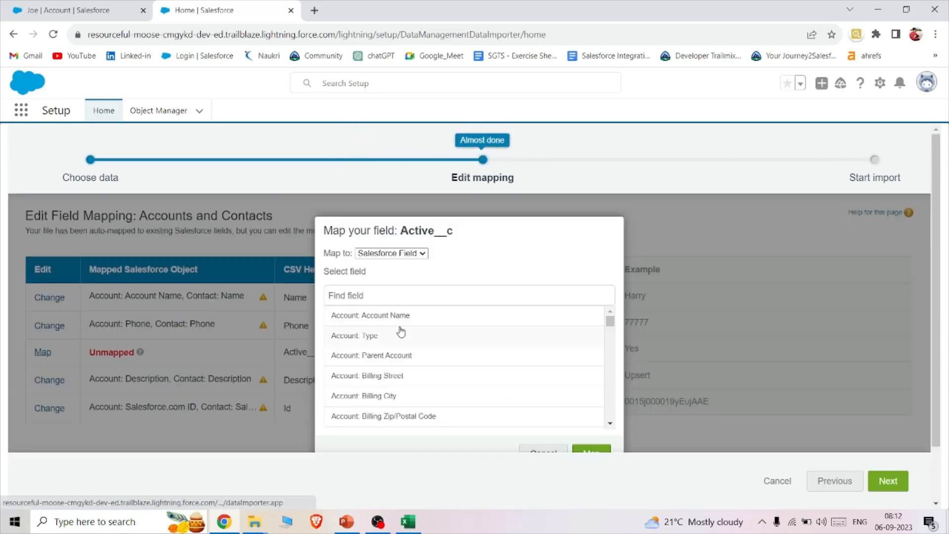
type("act")
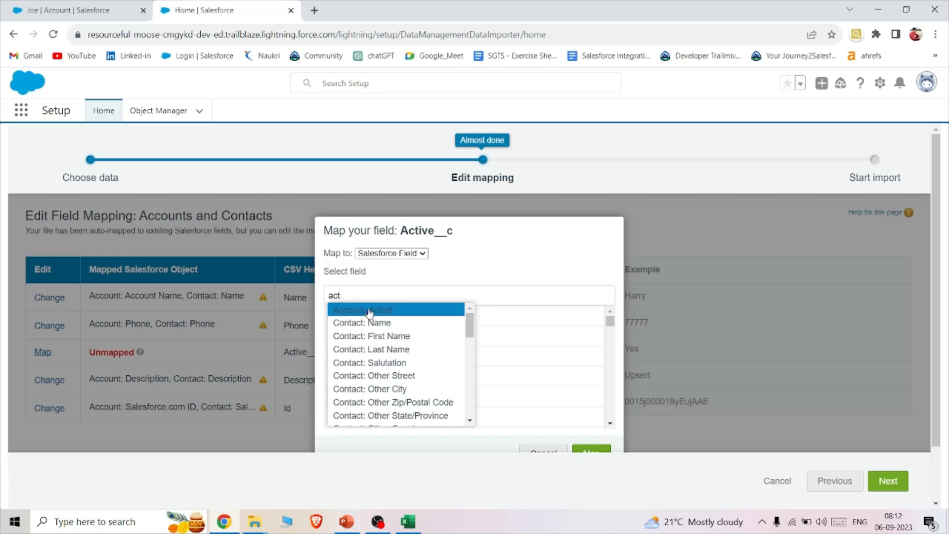
left_click(368, 314)
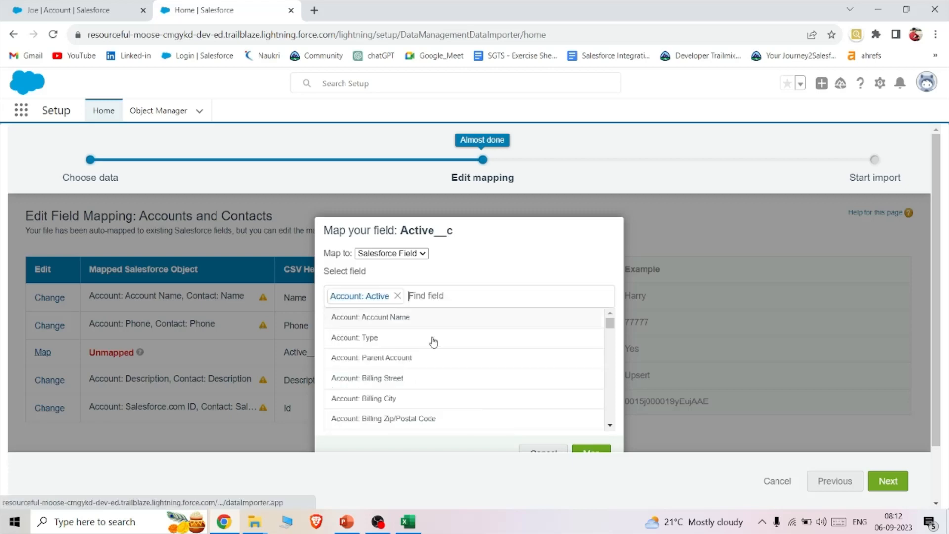
left_click(595, 452)
- Start the import of TestUpsert.csv and open its Bulk Data Load Job status page
left_click(898, 487)
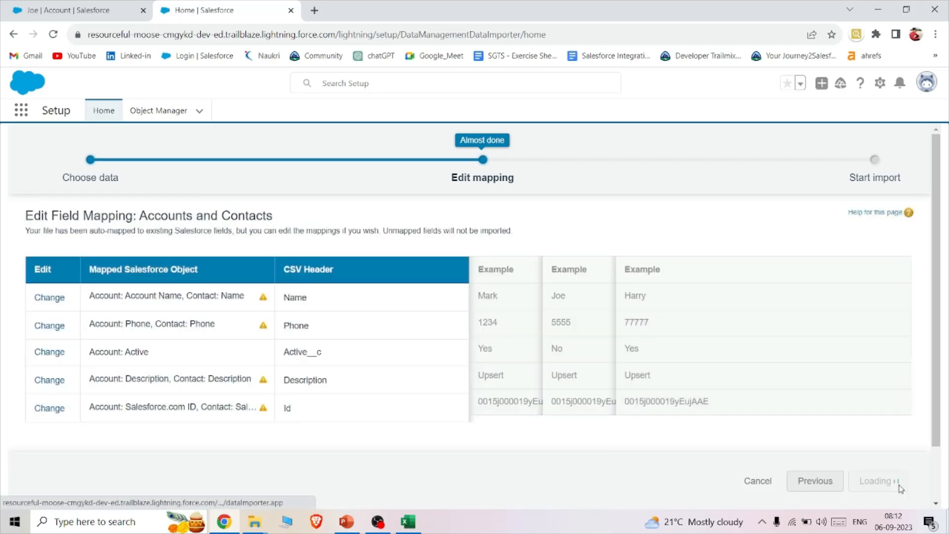
left_click(856, 481)
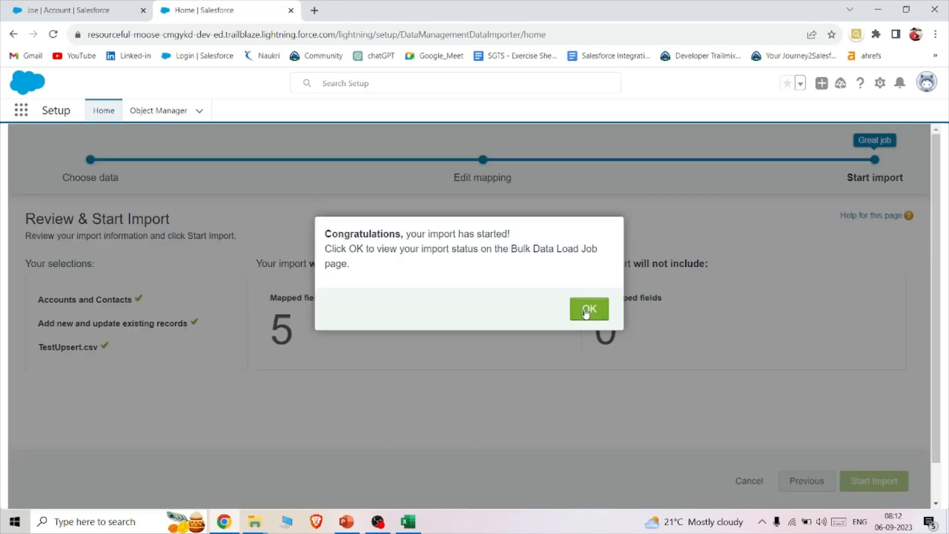
left_click(589, 310)
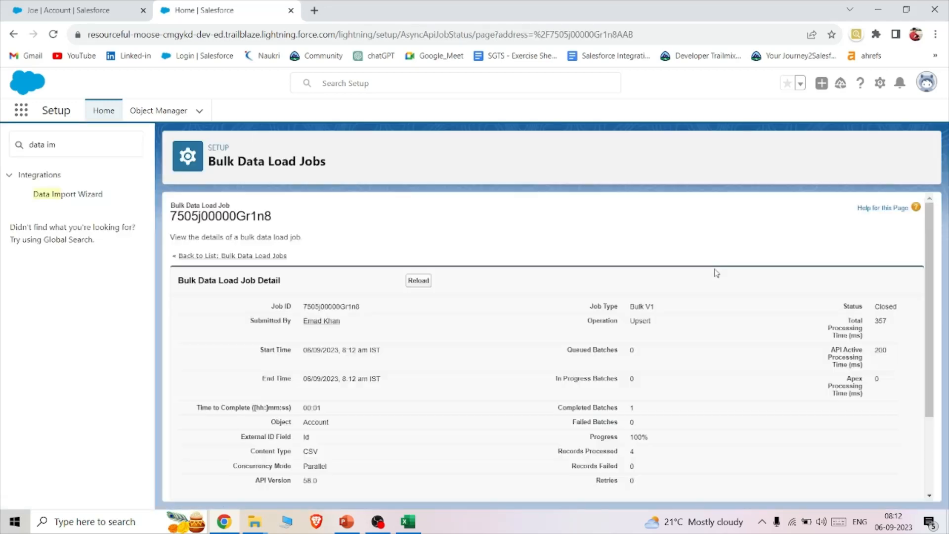
- Check the records processed in the job's batch against the rows of the TestUpsert sheet in Excel
scroll(716, 273, "down", 2)
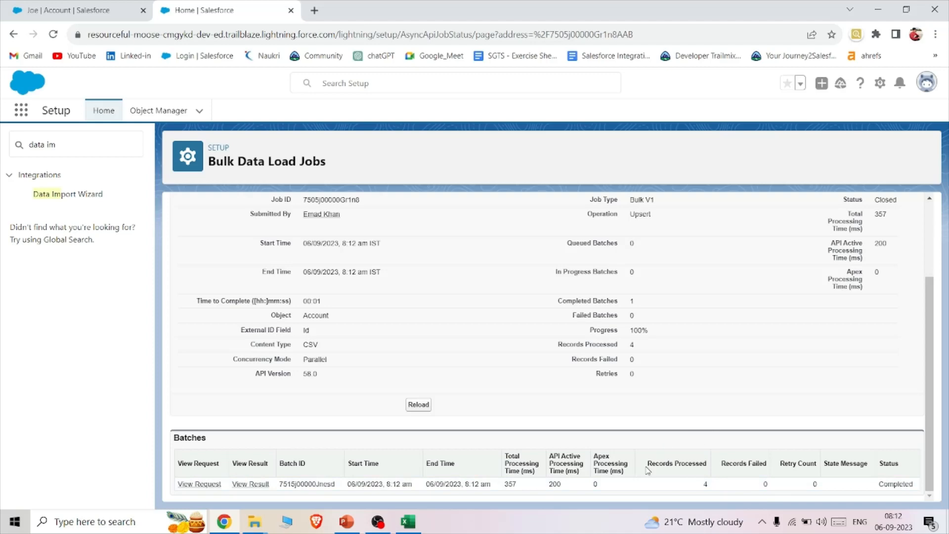
left_click(408, 521)
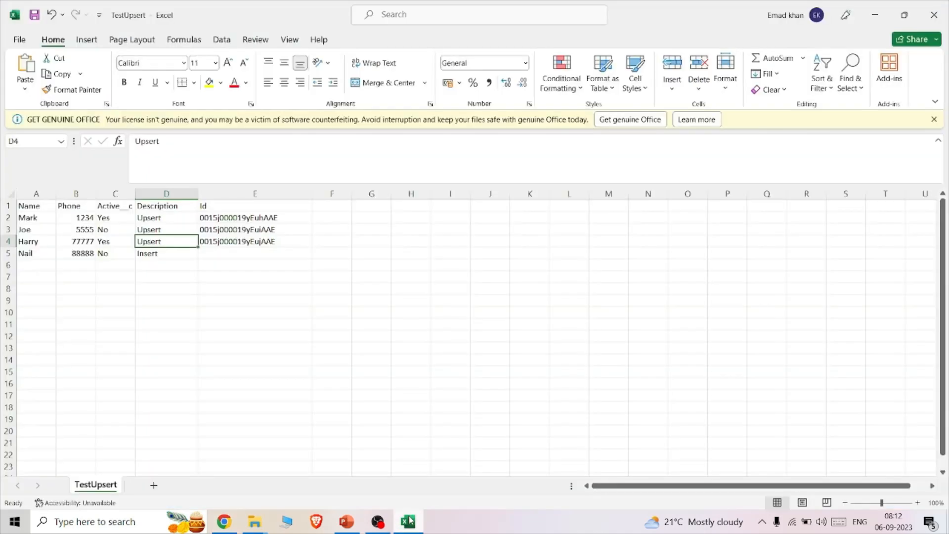
left_click(231, 523)
- Reload the account record open in the other browser tab and check the Description in its details
left_click(53, 11)
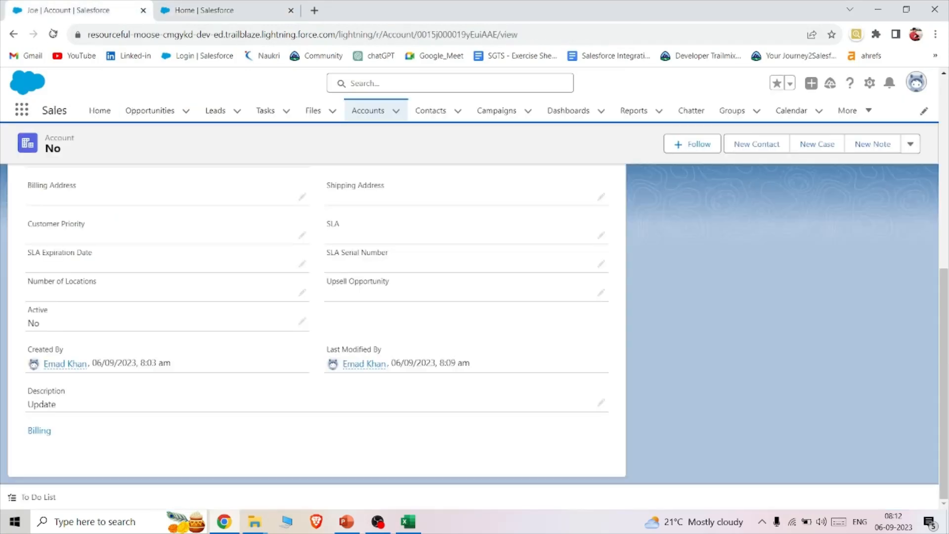
key("F5")
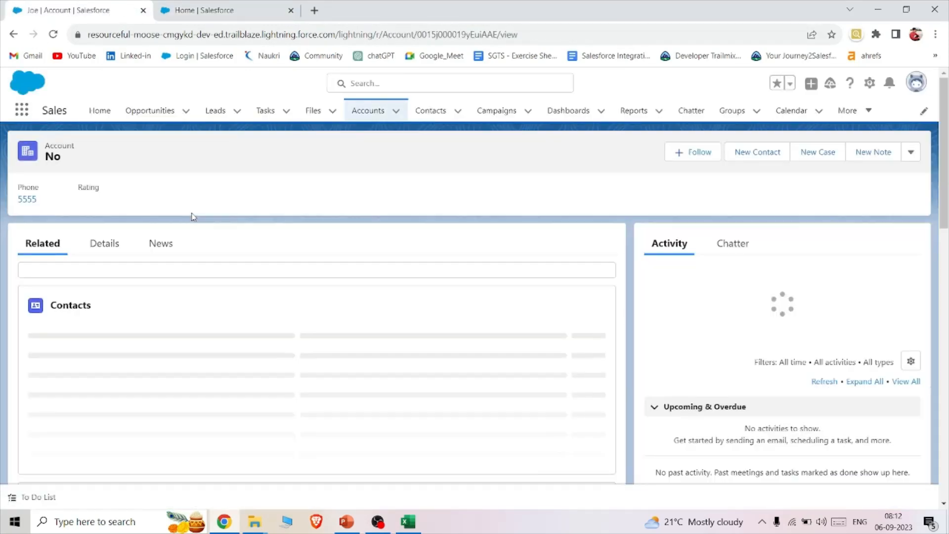
scroll(192, 217, "down", 5)
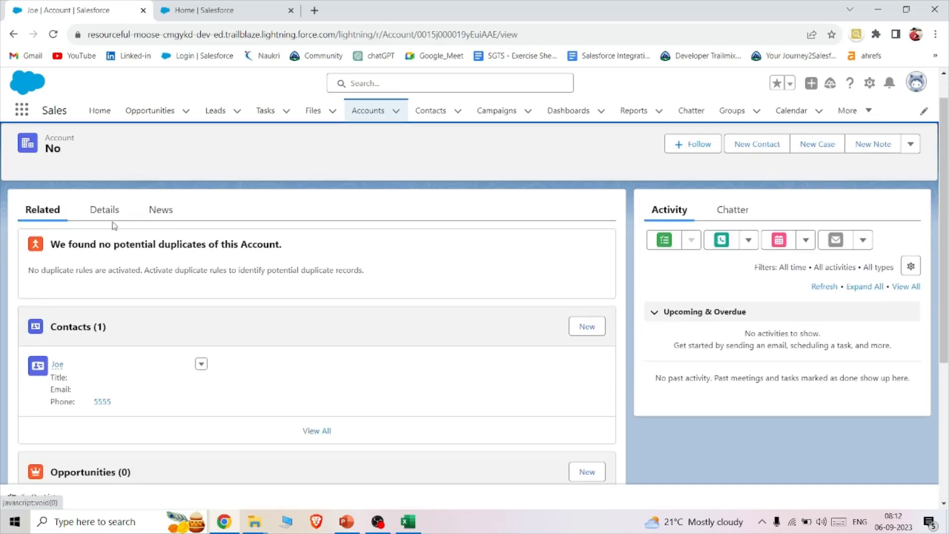
left_click(105, 210)
scroll(257, 299, "down", 5)
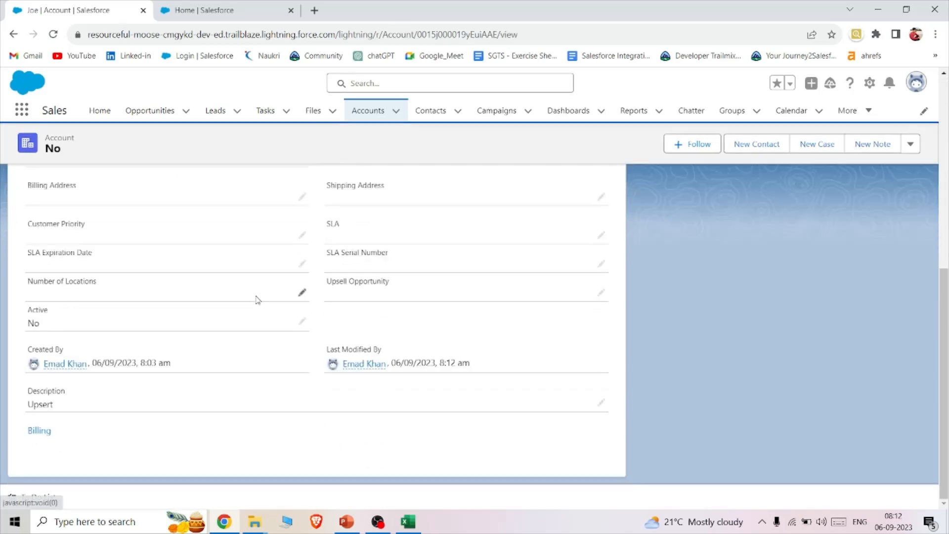
left_click_drag(60, 405, 23, 410)
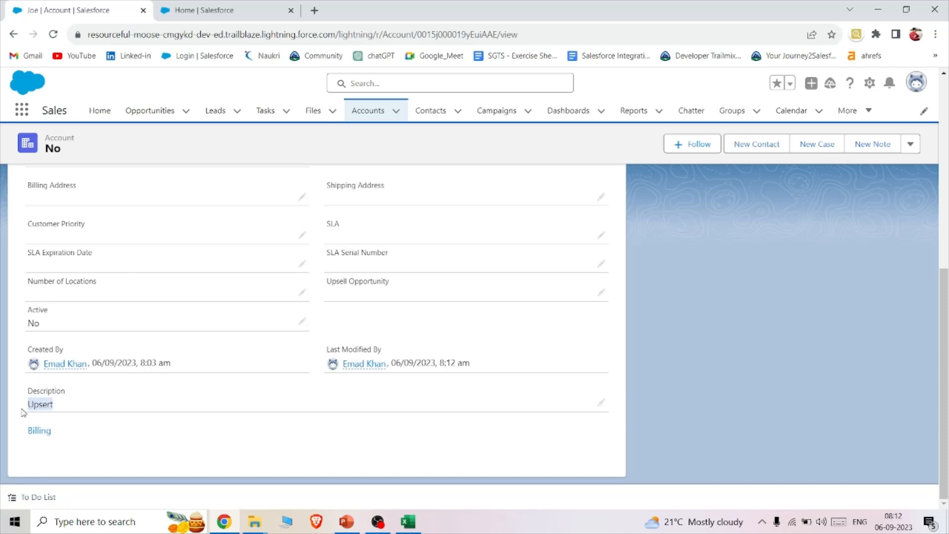
scroll(324, 183, "up", 5)
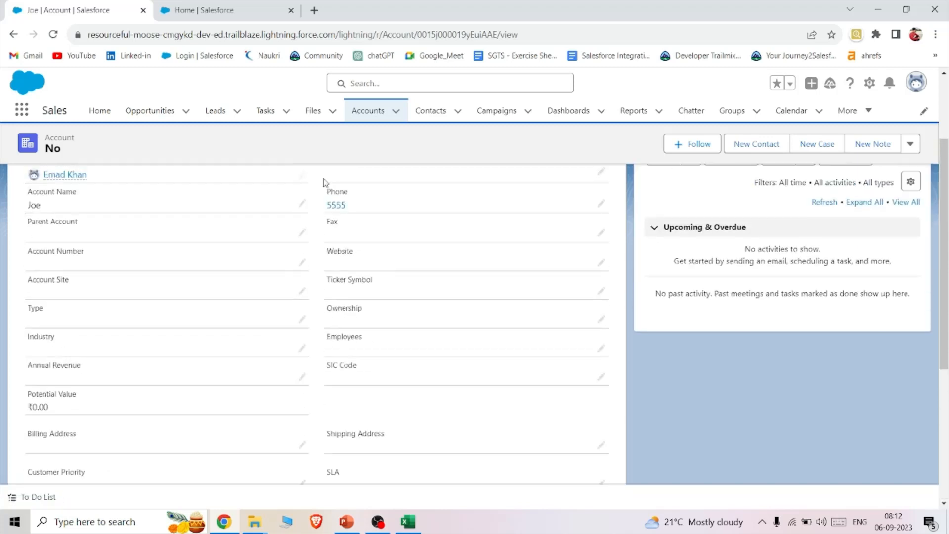
- Show the All Accounts list view and look for the account from the last row of the TestUpsert file
left_click(366, 123)
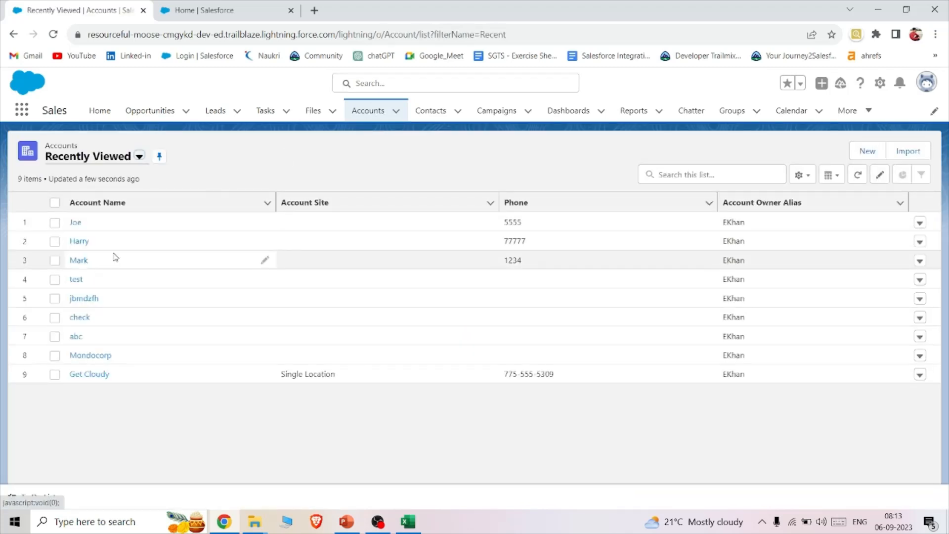
left_click(140, 156)
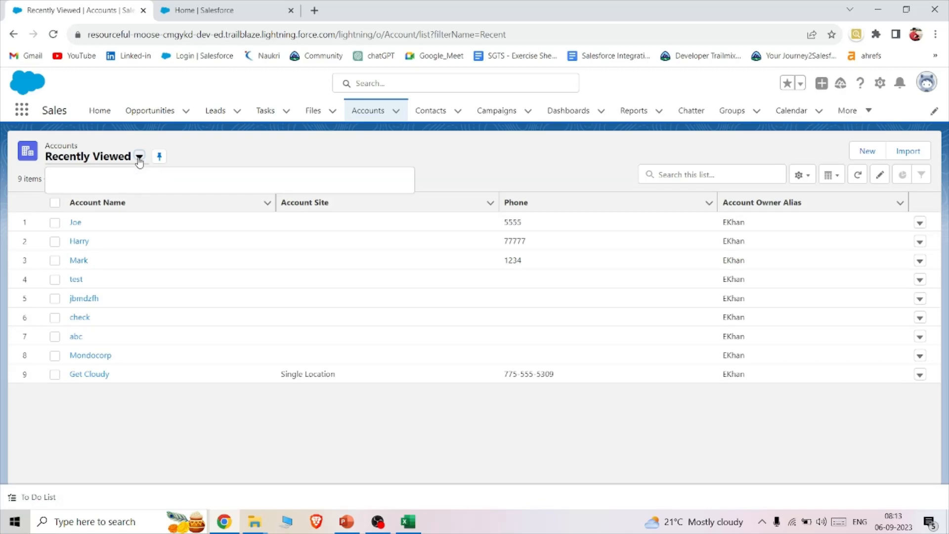
left_click(113, 200)
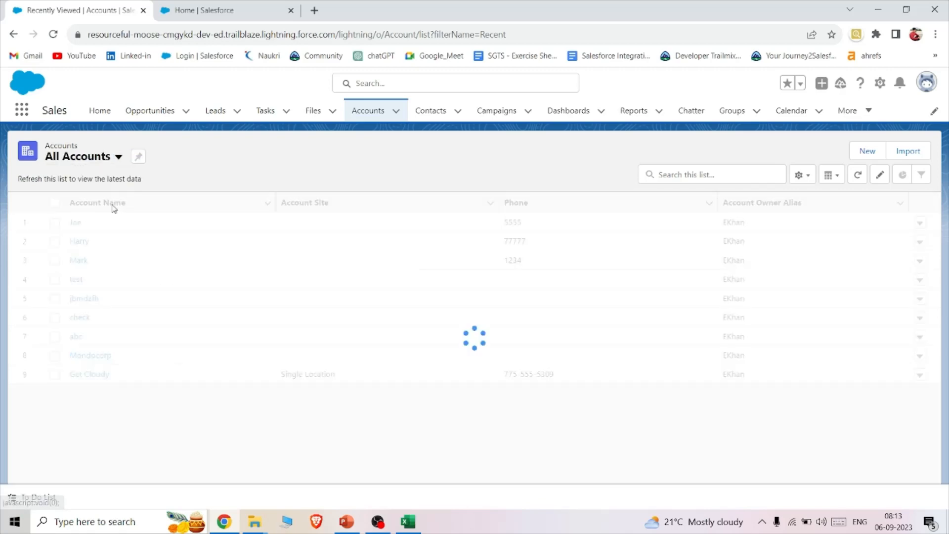
scroll(148, 307, "down", 1)
scroll(163, 336, "down", 2)
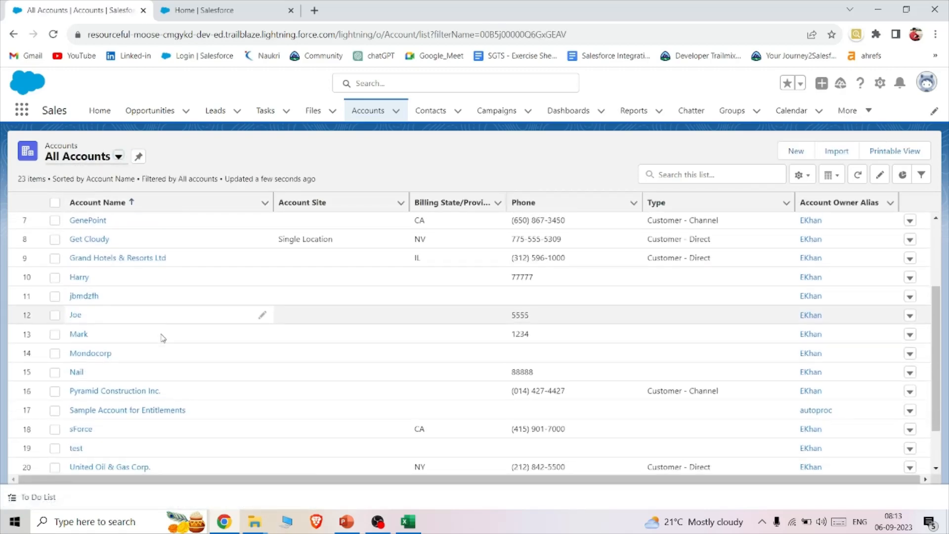
- Open the newly inserted account record and check the Active and Description fields in its details
left_click(74, 372)
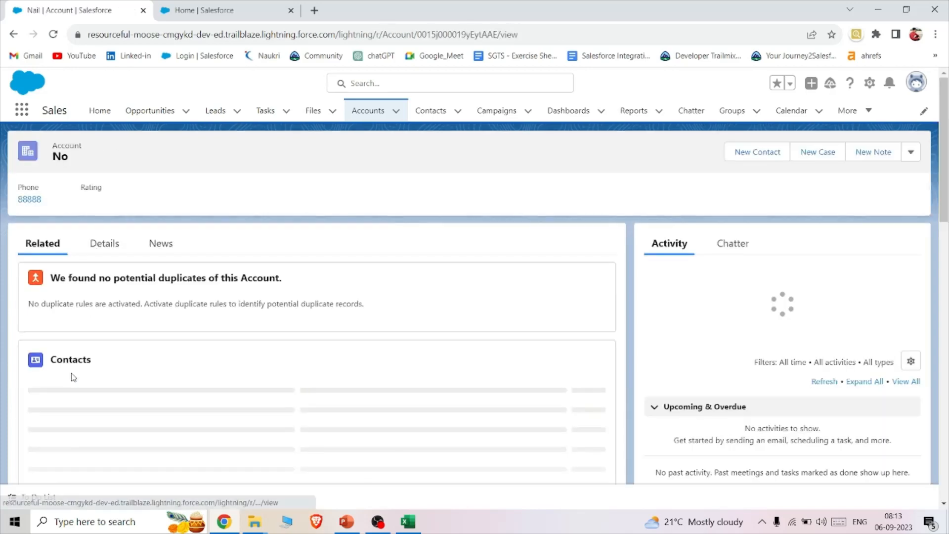
left_click(104, 244)
scroll(237, 328, "down", 8)
scroll(237, 328, "down", 1)
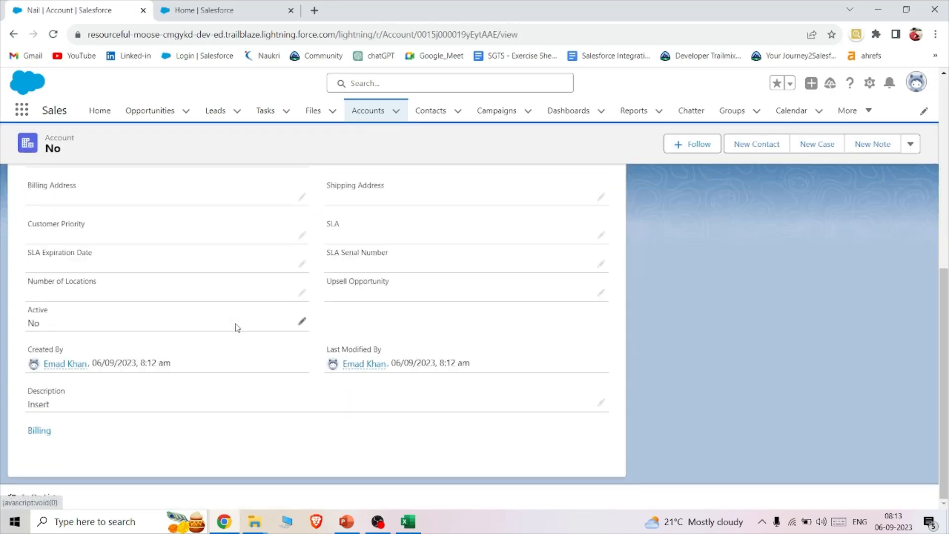